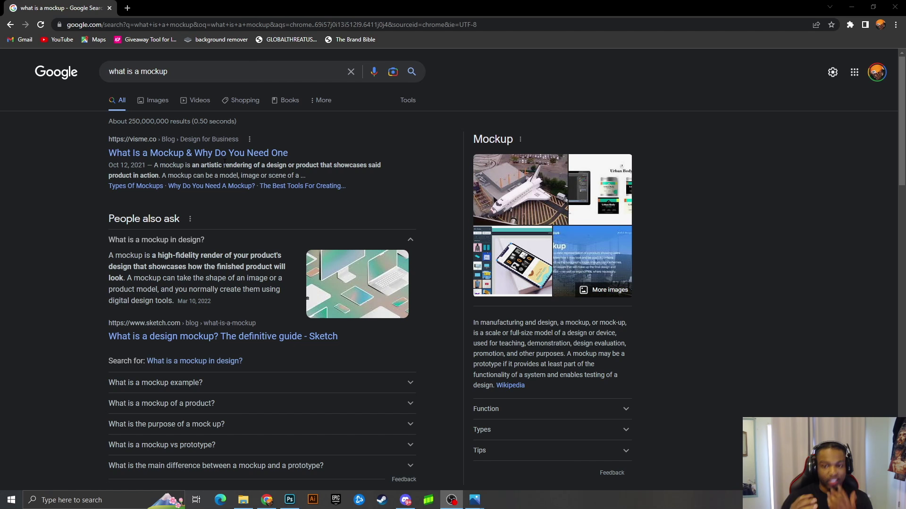
Read the definition of a design mockup in the expanded search answer
drag(108, 255, 124, 278)
click(63, 267)
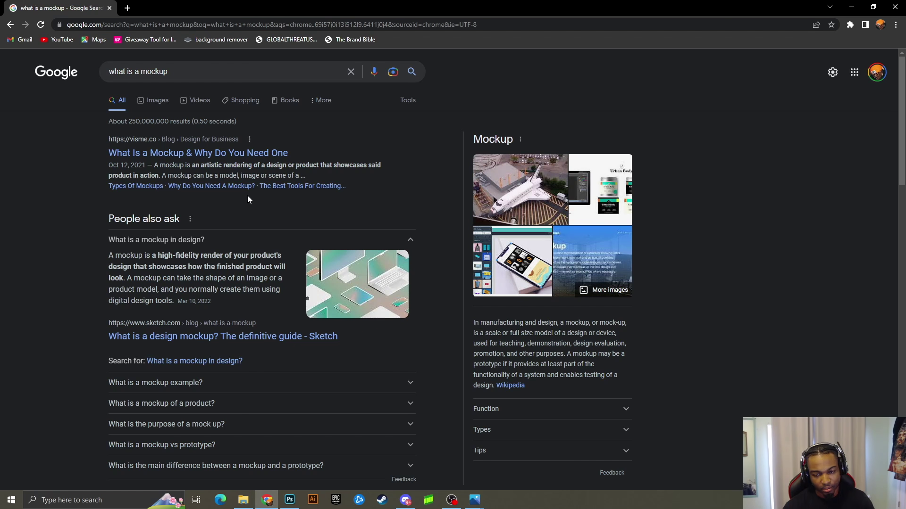
key(alt+Tab)
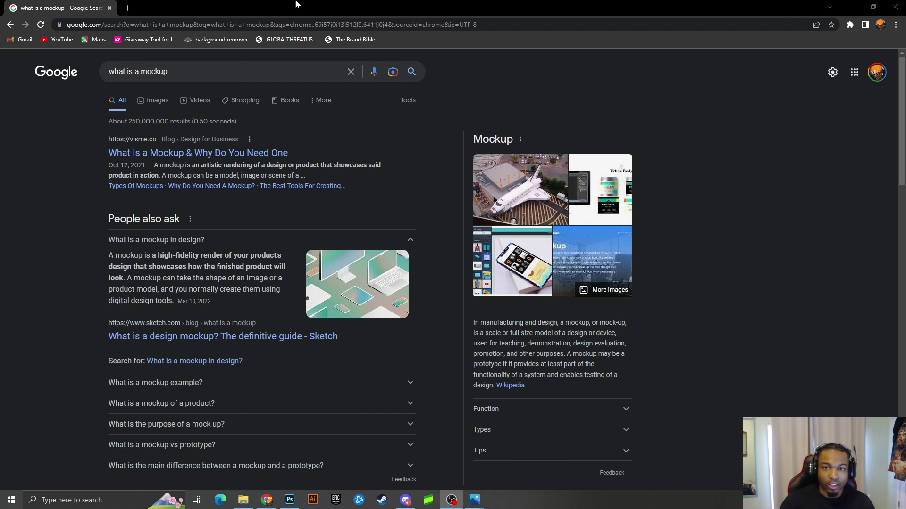
Open The Brand Bible store in a new browser tab and look over its mockup packs
click(127, 8)
click(344, 41)
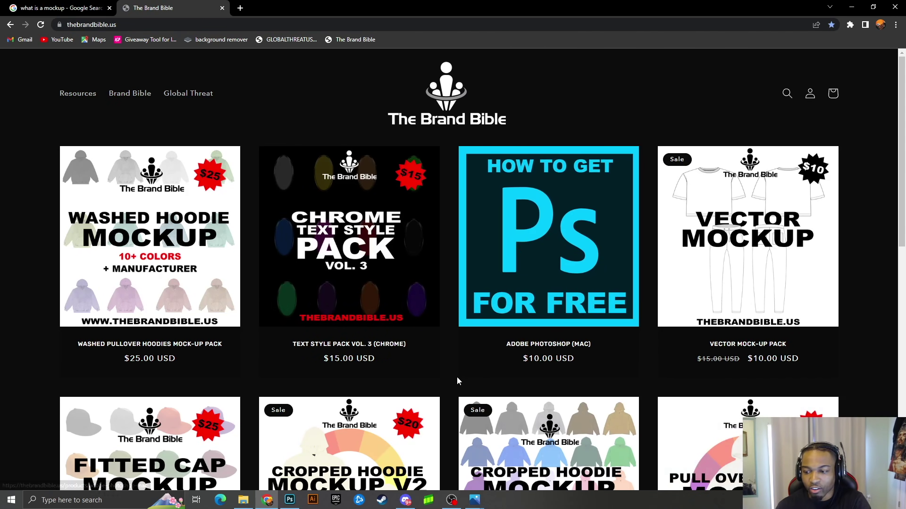
scroll(458, 373, down, 3)
scroll(468, 378, down, 7)
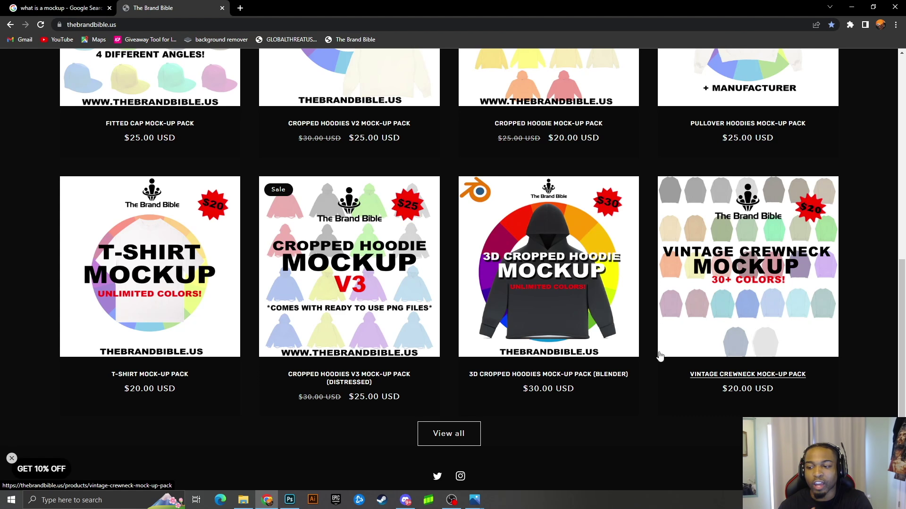
scroll(665, 357, up, 1)
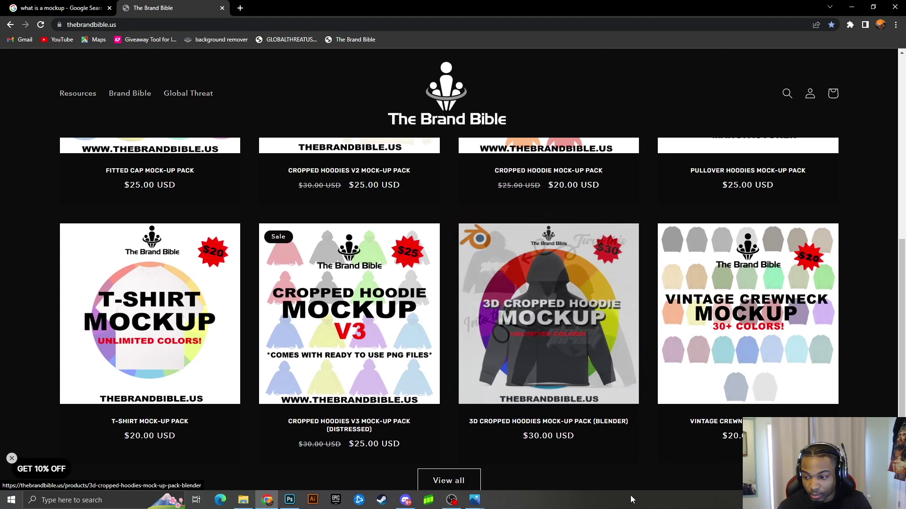
scroll(582, 376, up, 5)
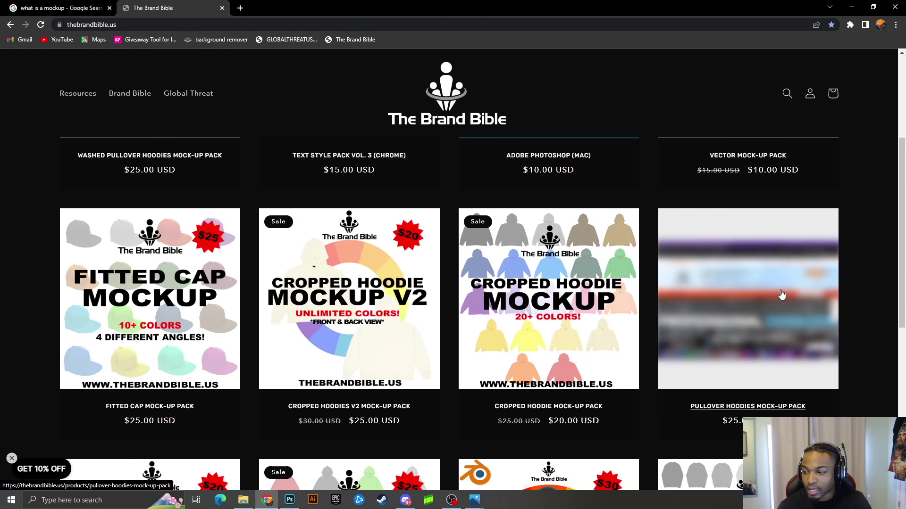
View the Pullover Hoodies Mock-Up Pack's product description and return to the store's home page
click(783, 325)
scroll(627, 311, down, 2)
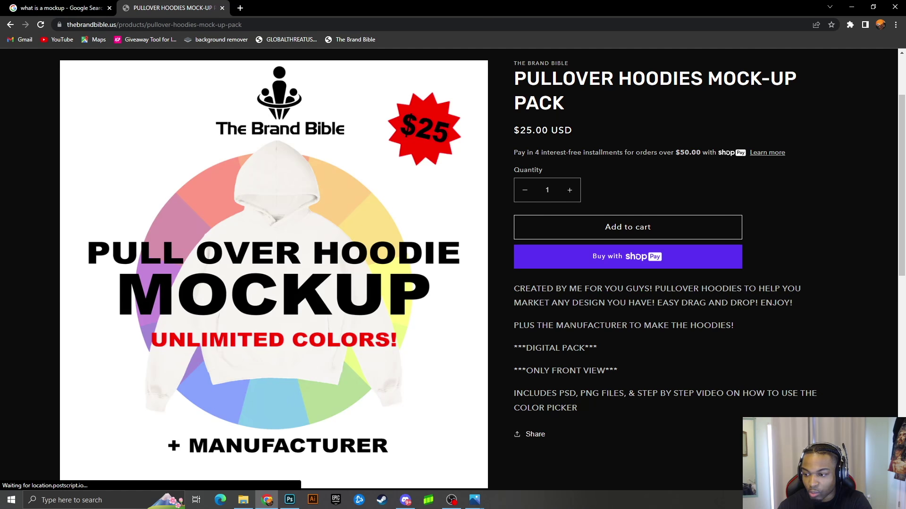
drag(535, 344, 767, 351)
click(767, 351)
click(11, 24)
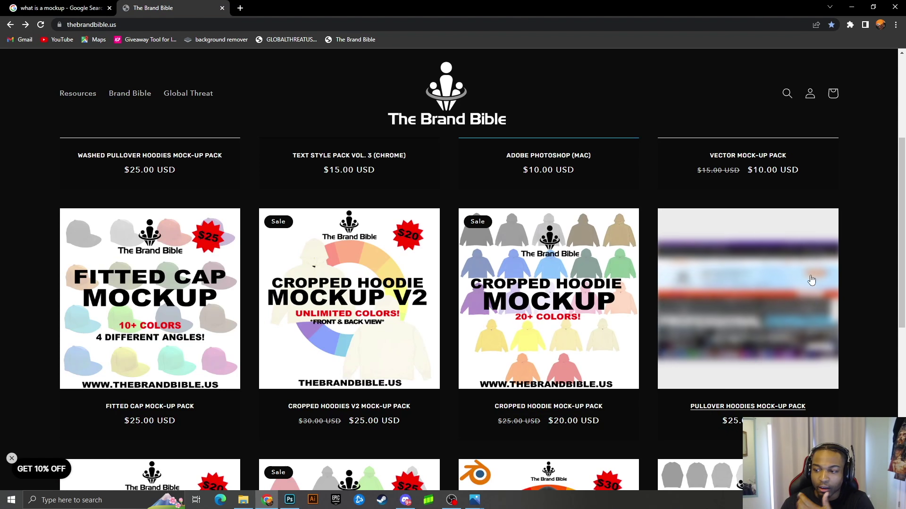
Examine the range of packs in the store's product grid, from hoodies and caps to T-shirts and crewnecks
scroll(890, 414, up, 1)
scroll(890, 414, up, 3)
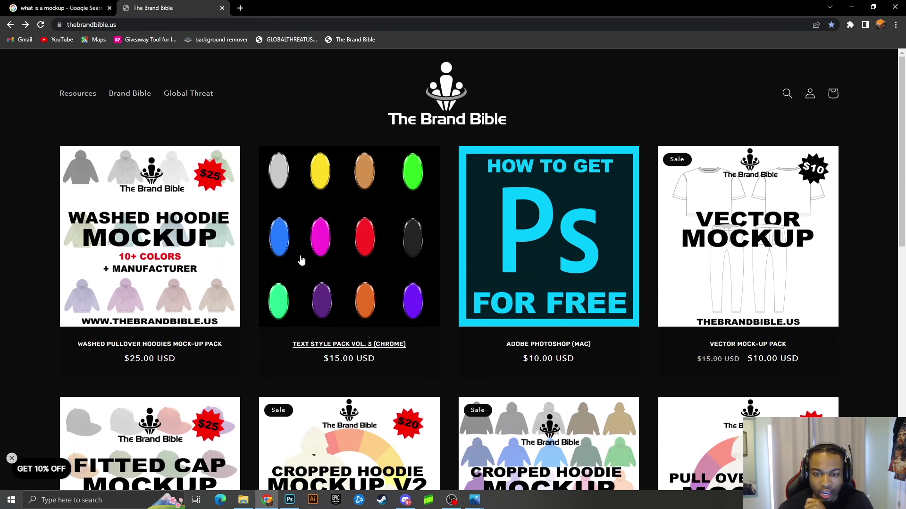
scroll(250, 353, down, 1)
scroll(250, 353, down, 12)
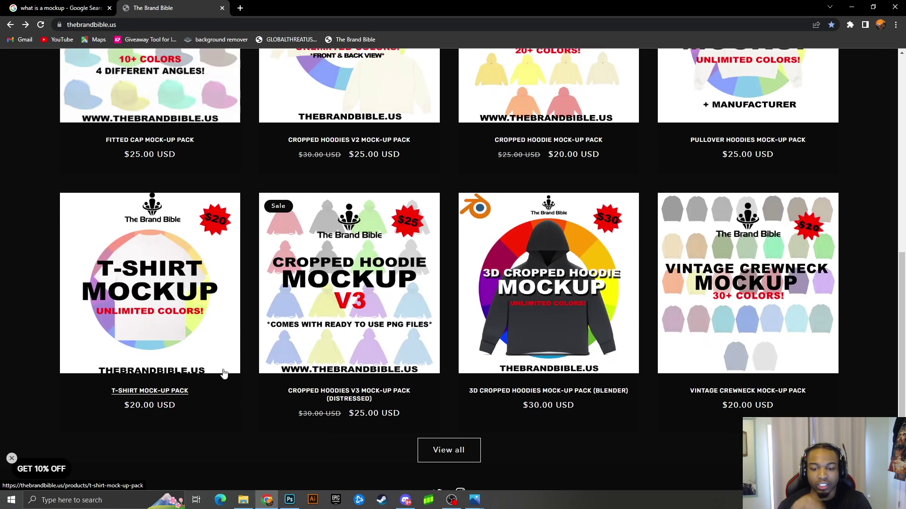
scroll(100, 125, up, 6)
scroll(97, 118, up, 3)
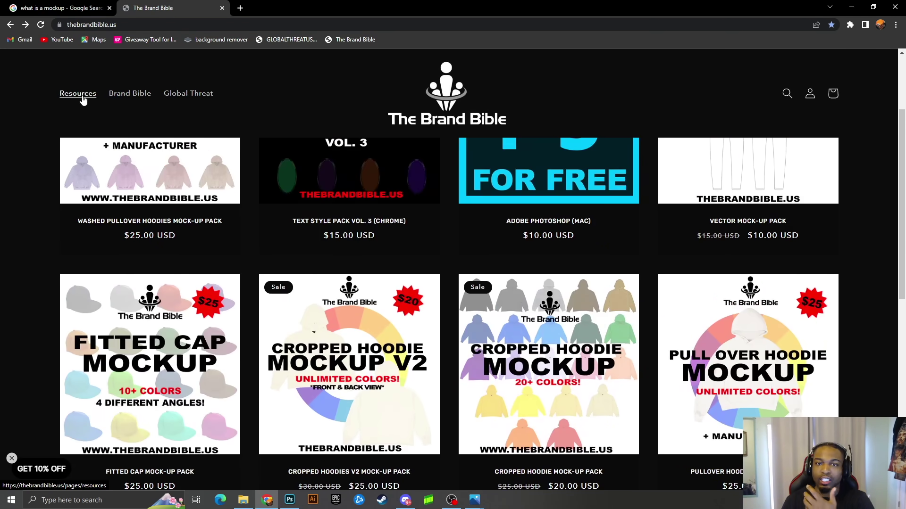
scroll(607, 303, down, 5)
scroll(634, 324, up, 2)
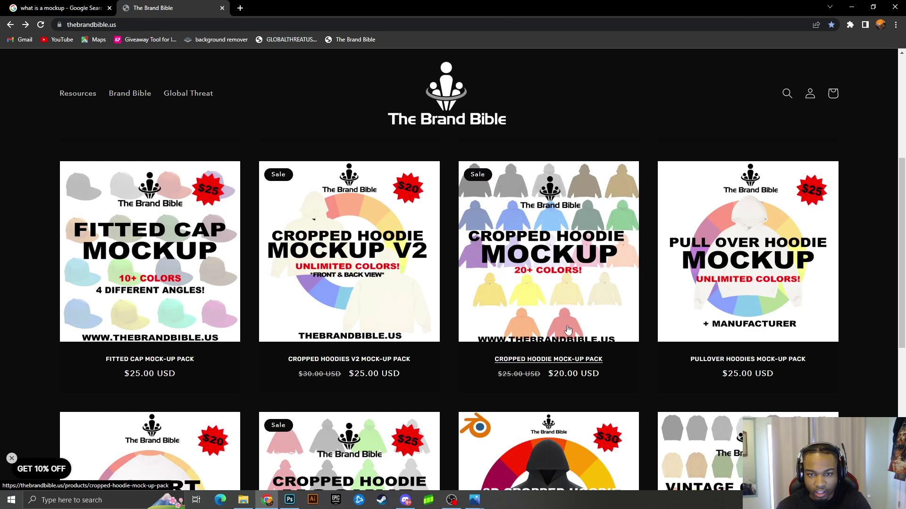
Go to the site's mockups page under Resources and open the Blank Sweatpants folder
scroll(541, 308, up, 5)
click(75, 93)
scroll(184, 378, down, 1)
click(182, 371)
scroll(661, 323, down, 4)
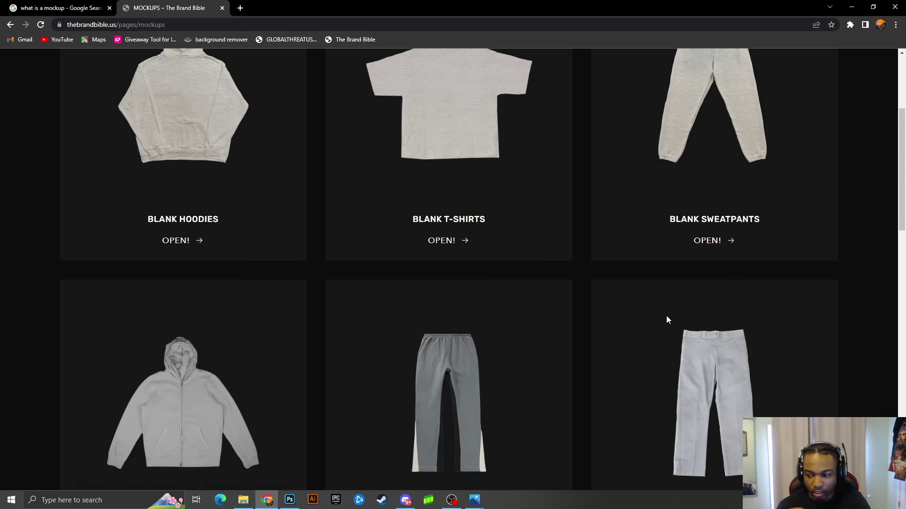
scroll(657, 232, up, 3)
click(712, 382)
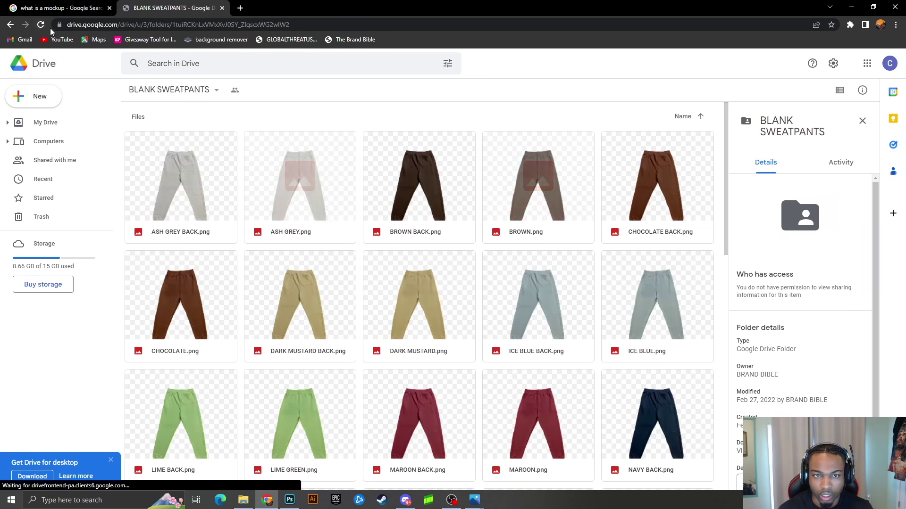
View the finished T-shirt, sweatpants and hoodie mockups in the image viewer and close it to reveal Photoshop
key(alt+Tab)
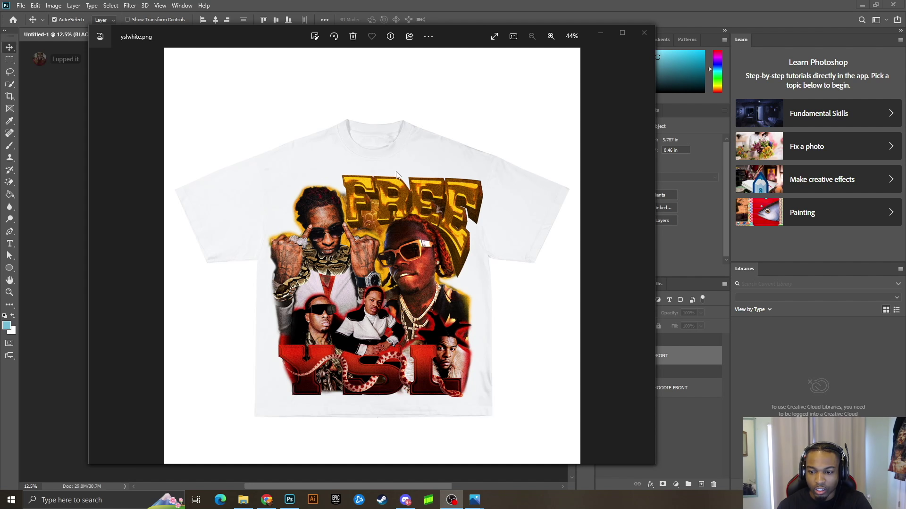
scroll(382, 261, up, 1)
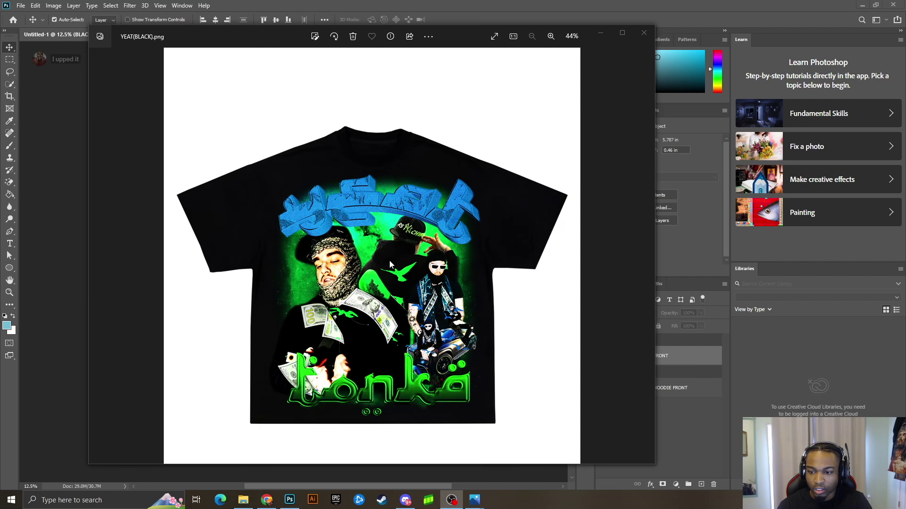
scroll(645, 35, up, 2)
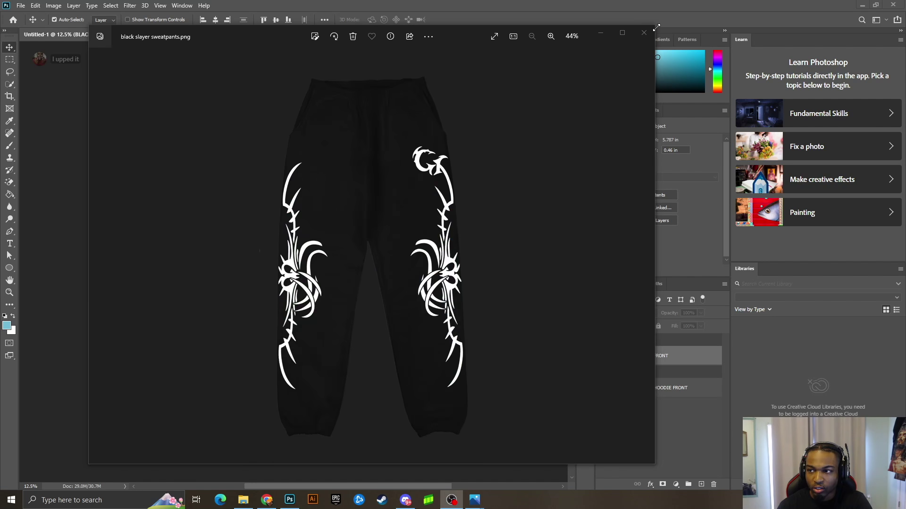
scroll(642, 35, up, 1)
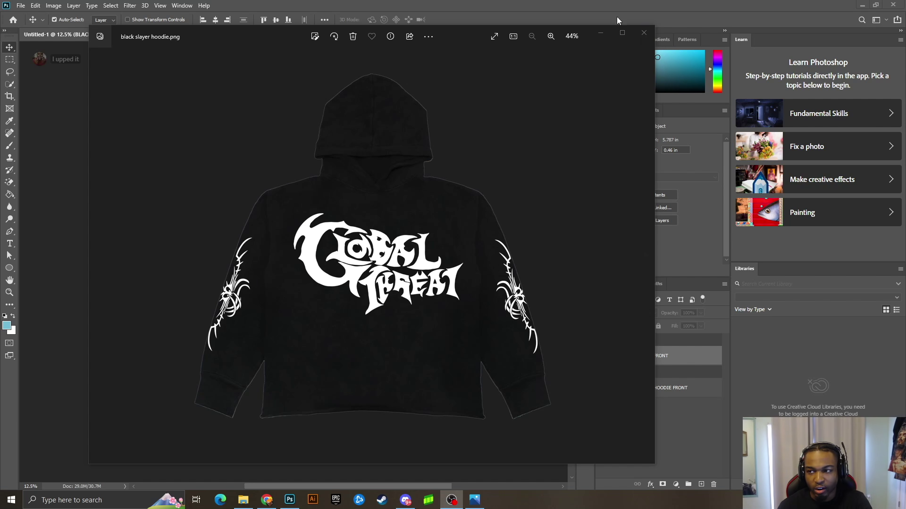
click(644, 35)
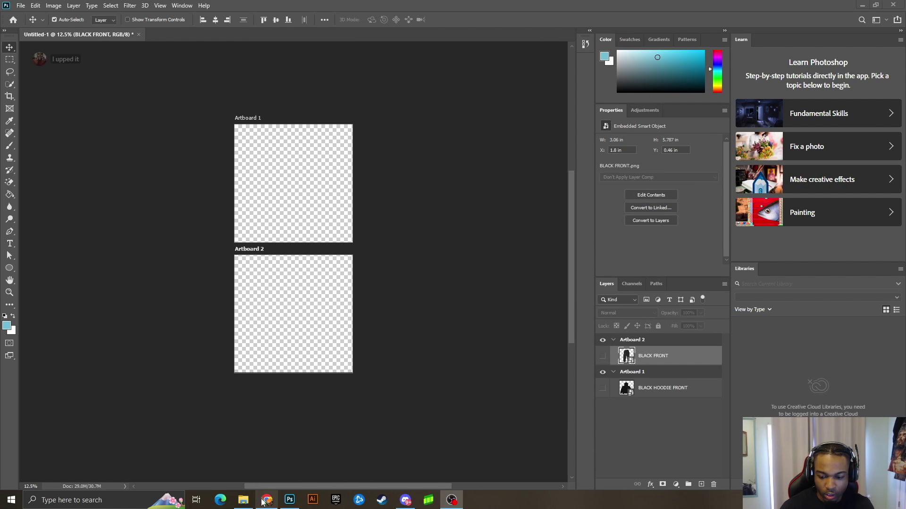
Show the BLACK HOODIE FRONT layer and reposition the hoodie so it is centred on Artboard 1
click(603, 388)
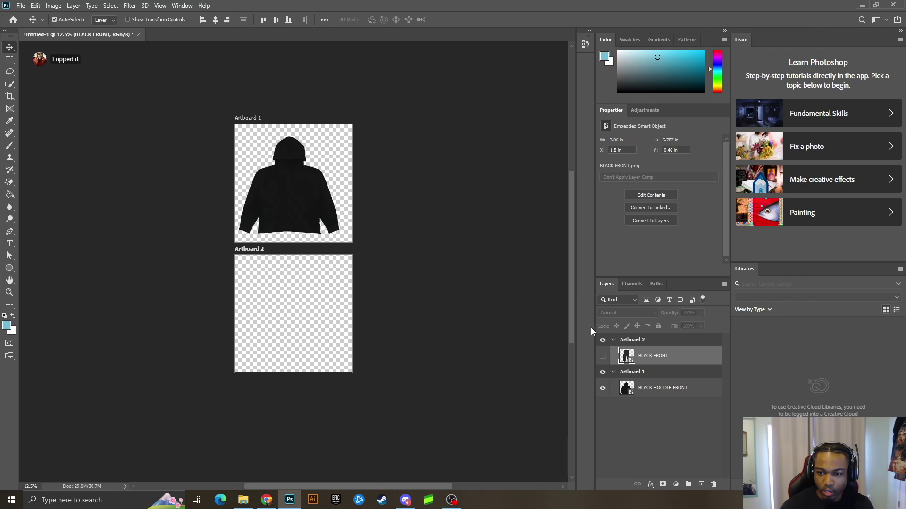
key(ctrl+plus)
scroll(302, 274, up, 3)
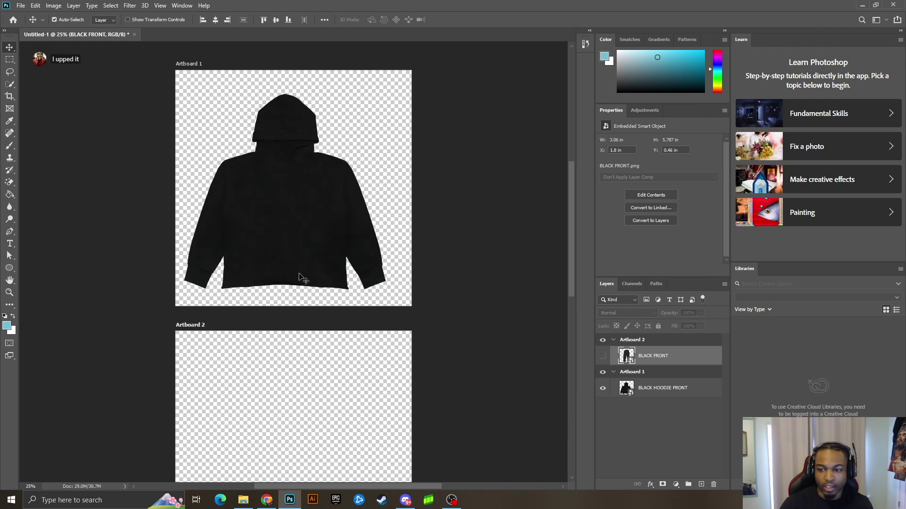
drag(302, 276, 309, 269)
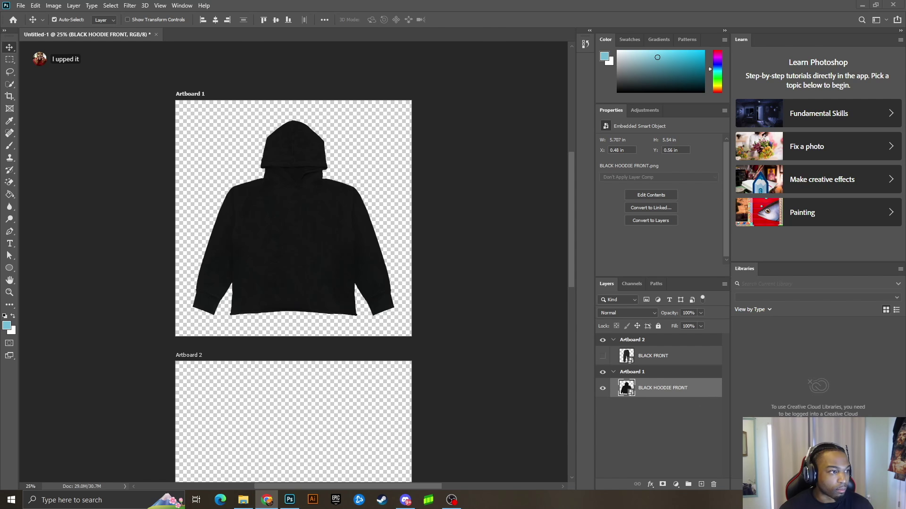
Switch to the BLANK SWEATPANTS folder in Google Drive and check its files for a black pair
click(267, 500)
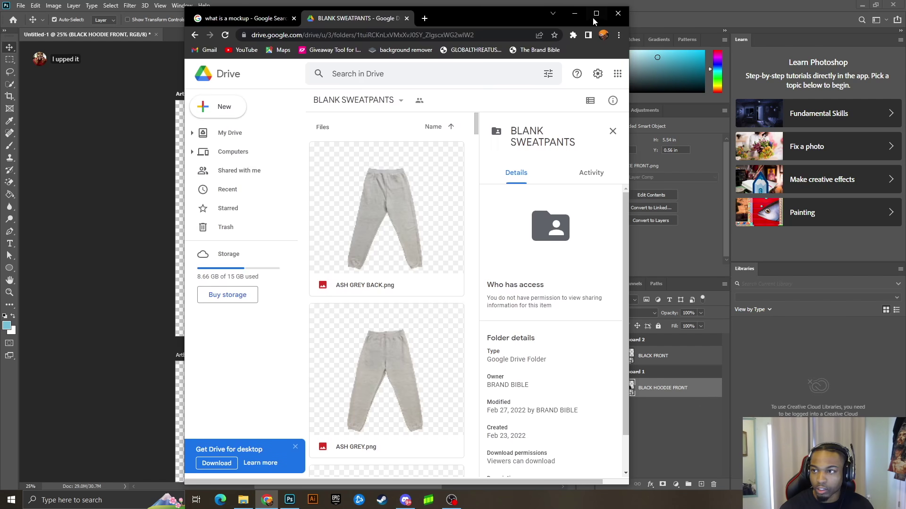
double_click(594, 18)
scroll(426, 315, down, 5)
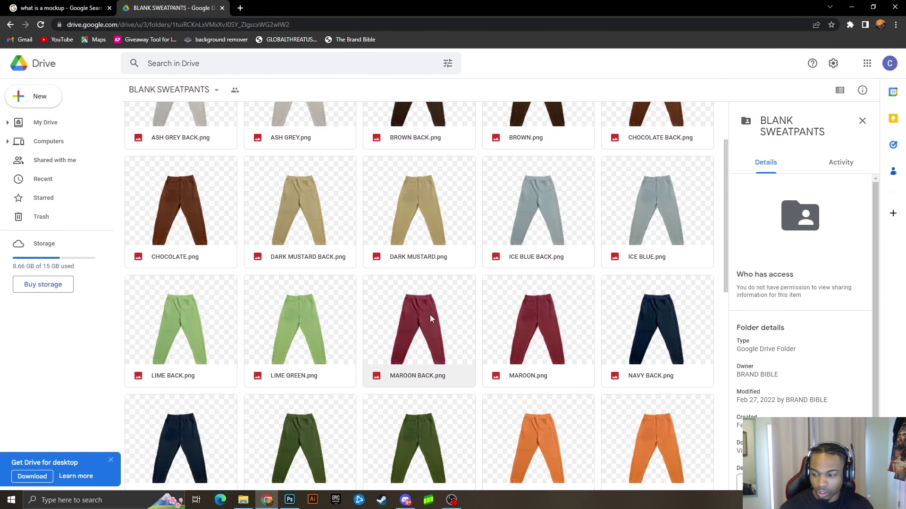
scroll(455, 321, down, 5)
scroll(466, 314, up, 12)
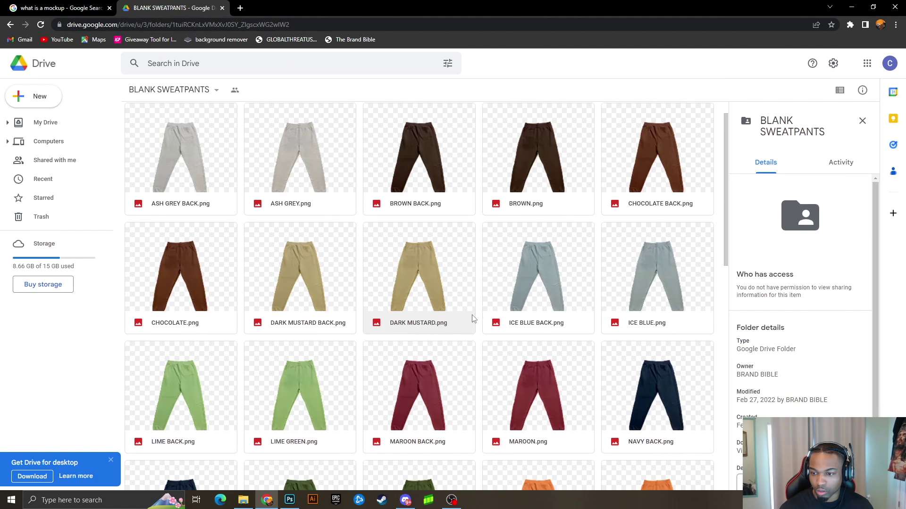
scroll(576, 244, down, 10)
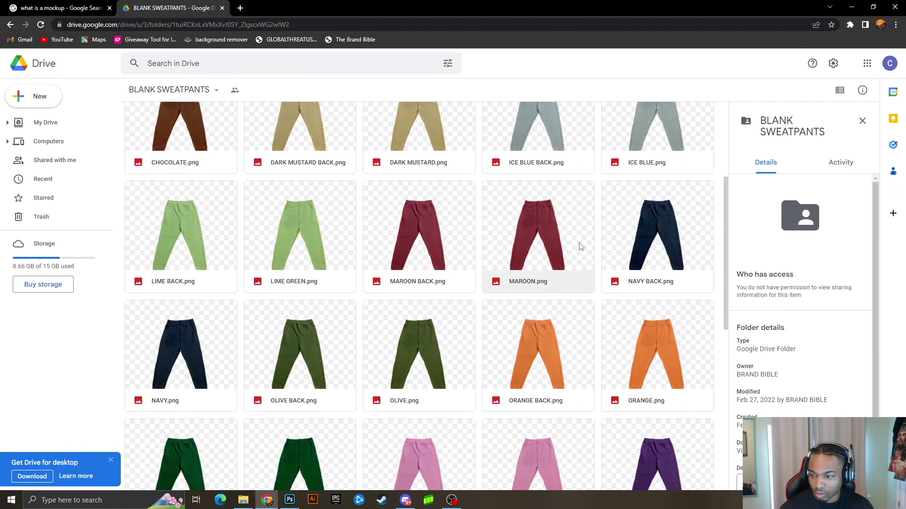
scroll(566, 264, down, 3)
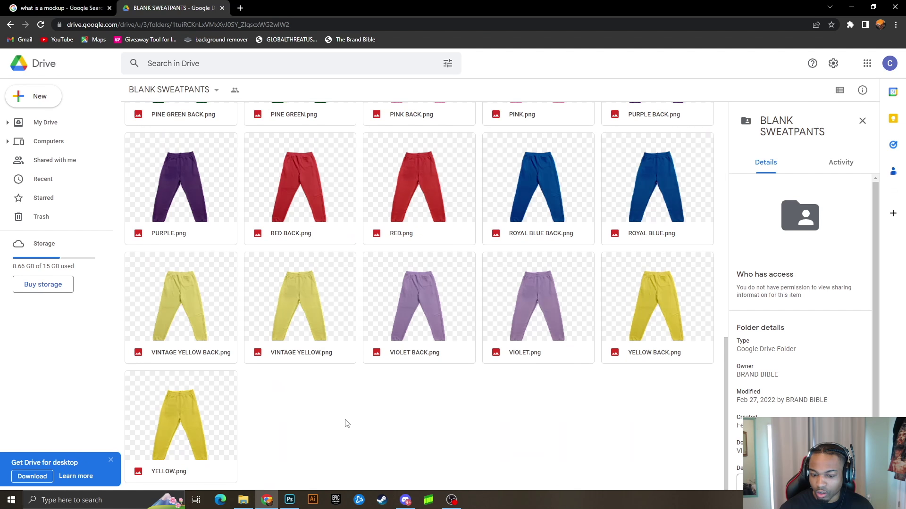
scroll(344, 423, up, 15)
click(39, 97)
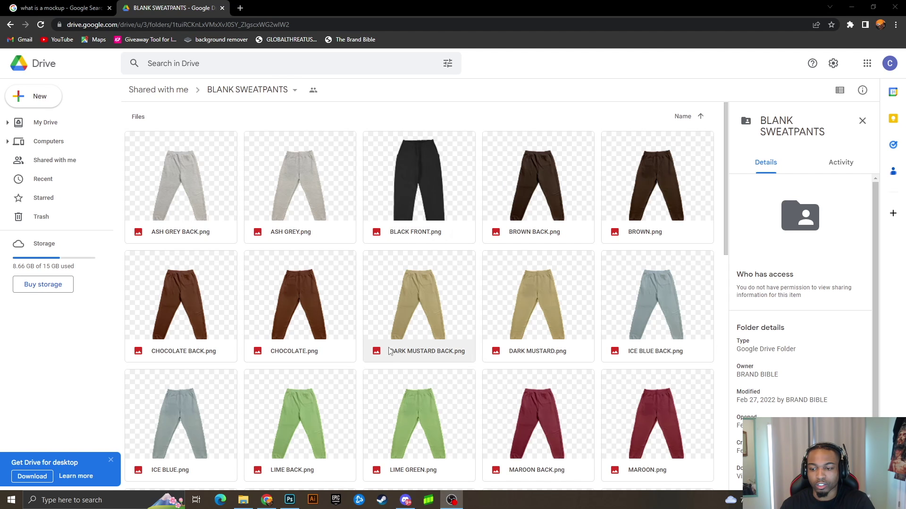
Open BLACK FRONT.png from the BLANK SWEATPANTS folder and download it
click(404, 198)
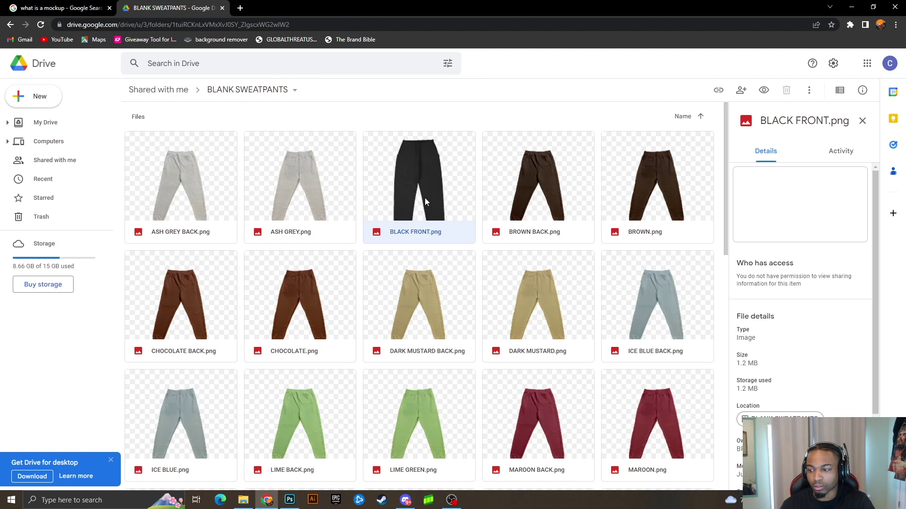
double_click(425, 201)
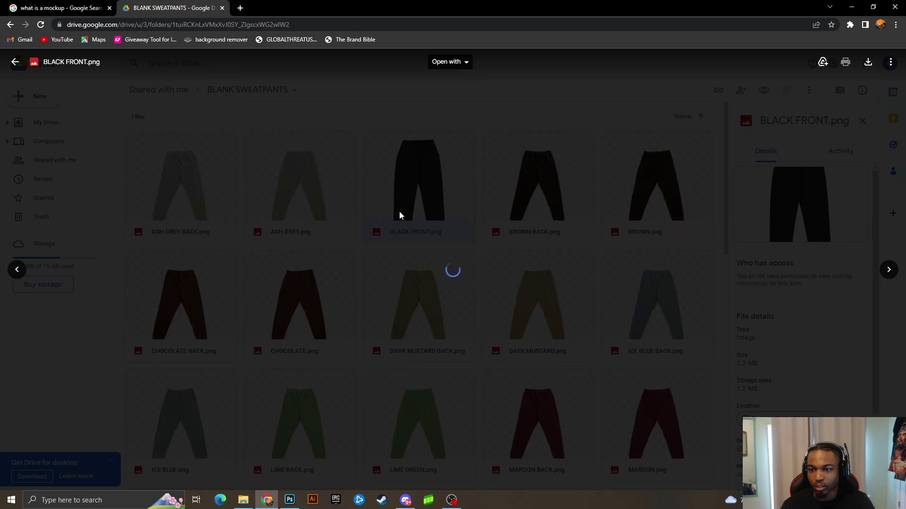
click(868, 62)
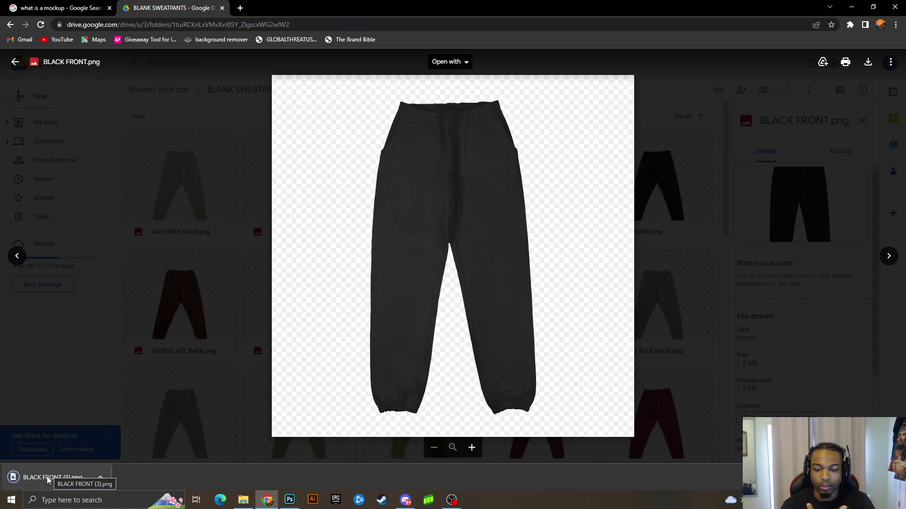
Place the downloaded BLACK FRONT (3).png on Artboard 1 in Photoshop and delete it again
drag(75, 478, 242, 152)
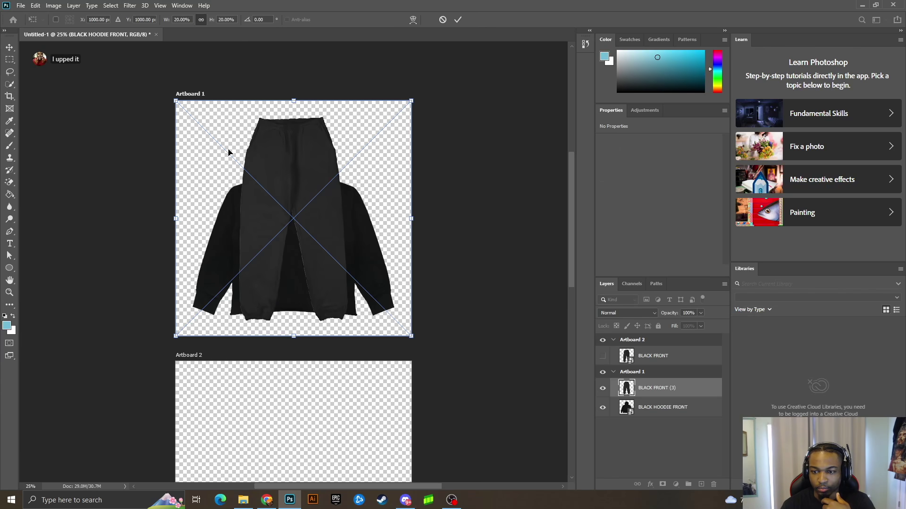
click(461, 19)
drag(308, 179, 307, 183)
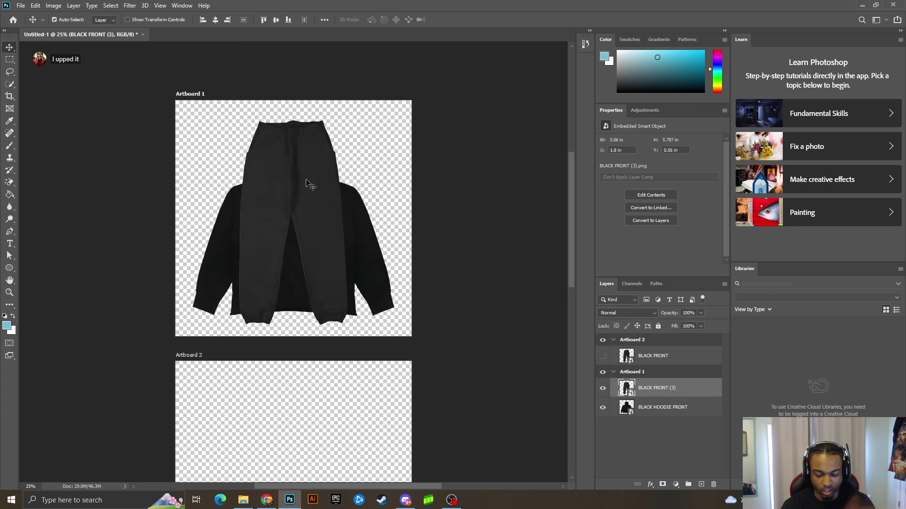
key(Delete)
Show the BLACK FRONT layer on Artboard 2 and move the sweatpants straight down about 0.1 in
scroll(519, 349, down, 1)
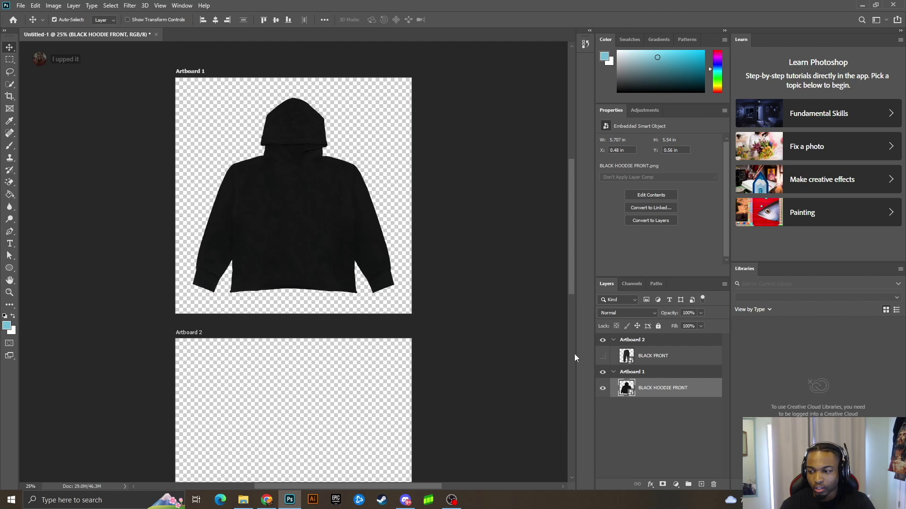
click(602, 356)
scroll(316, 413, down, 5)
drag(313, 347, 313, 353)
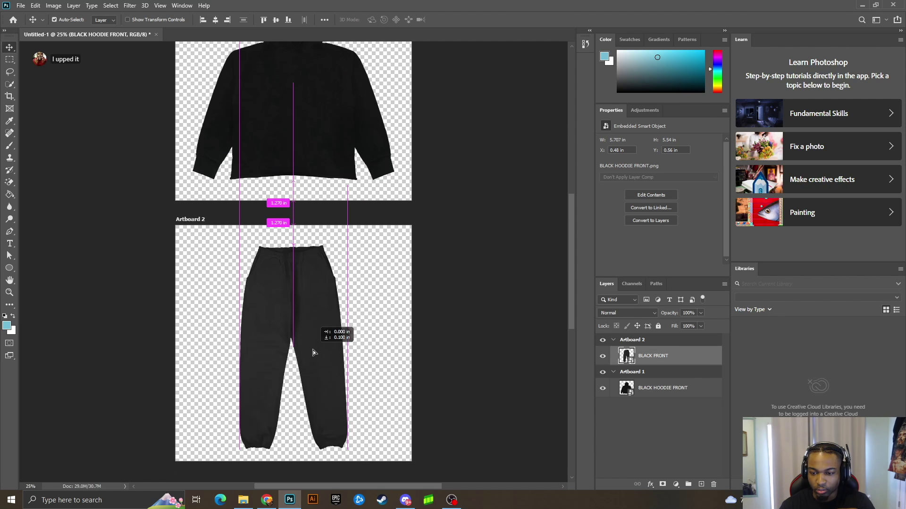
Move Artboard 1 straight down to Y 0.71 in so it sits directly against Artboard 2, and deselect it
scroll(399, 208, up, 2)
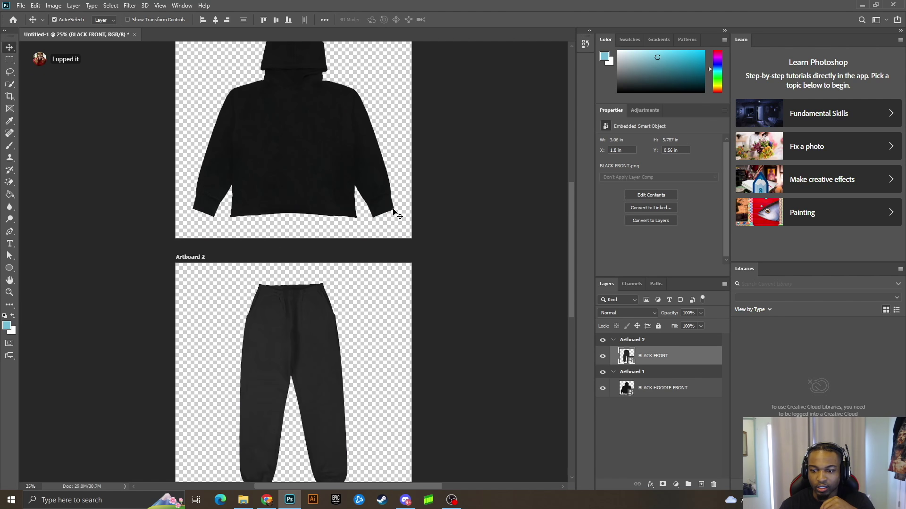
scroll(399, 207, up, 3)
drag(188, 53, 189, 78)
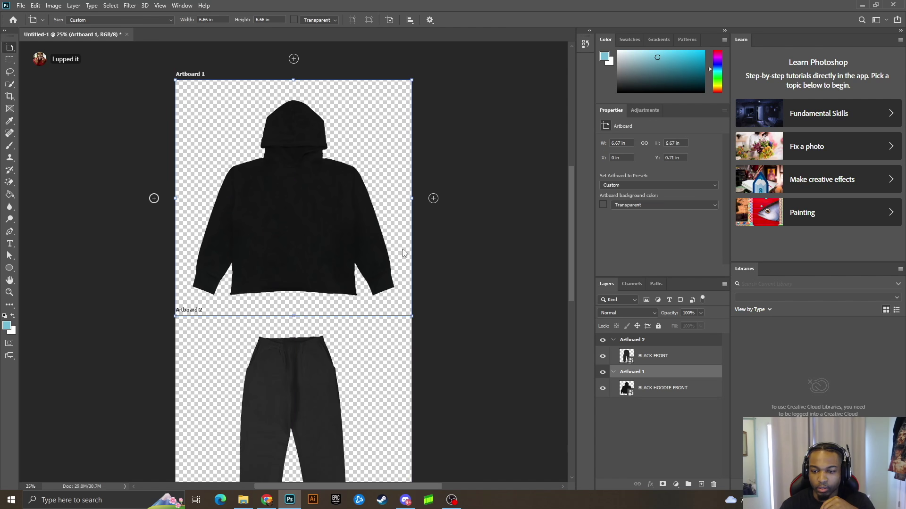
scroll(404, 252, down, 1)
key(v)
click(500, 323)
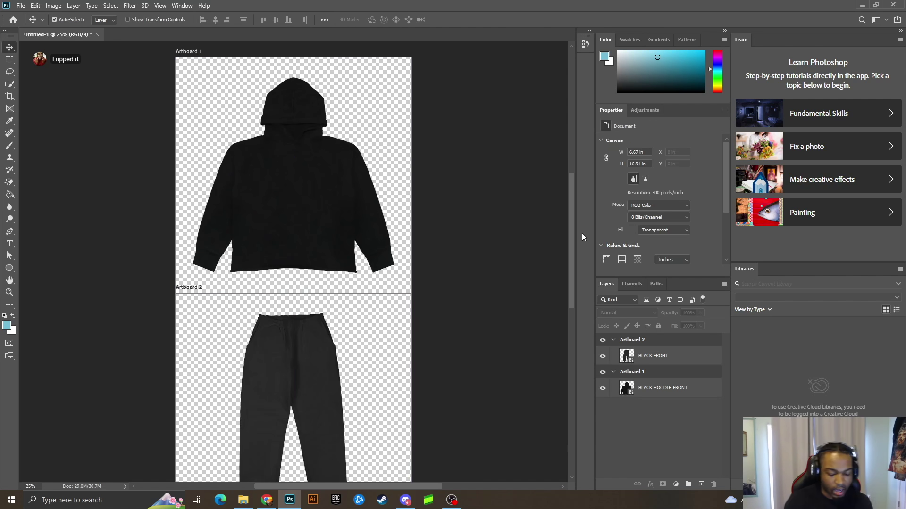
key(ctrl+minus)
key(ctrl+minus)
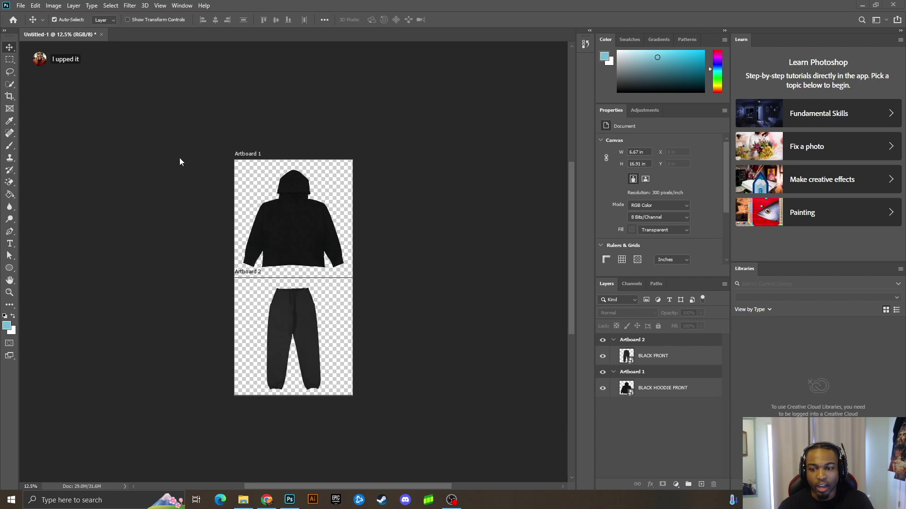
Create a new 2000 x 2000 px document at 300 ppi with artboards enabled and transparent background contents
click(20, 5)
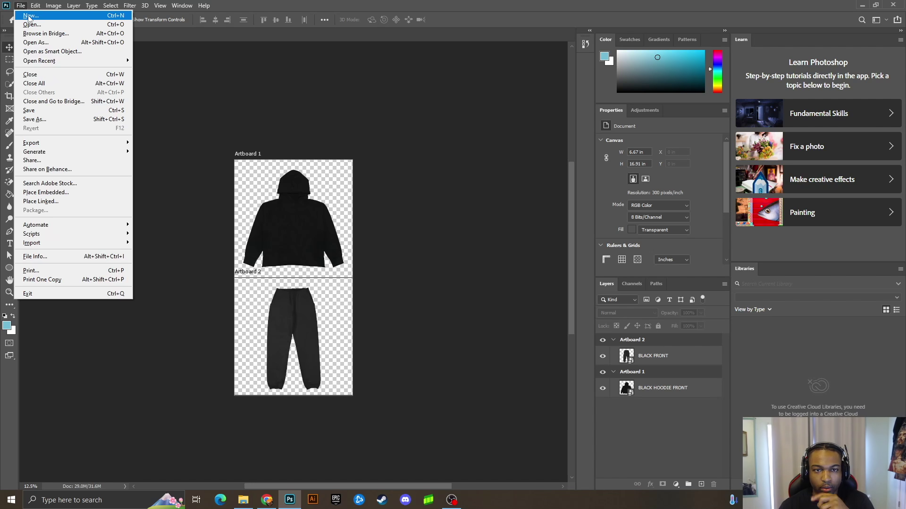
click(29, 16)
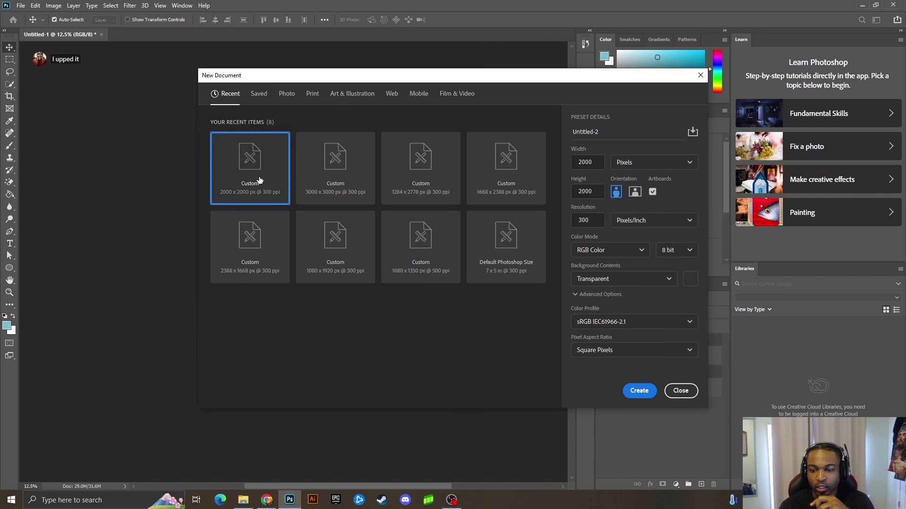
click(360, 190)
click(230, 175)
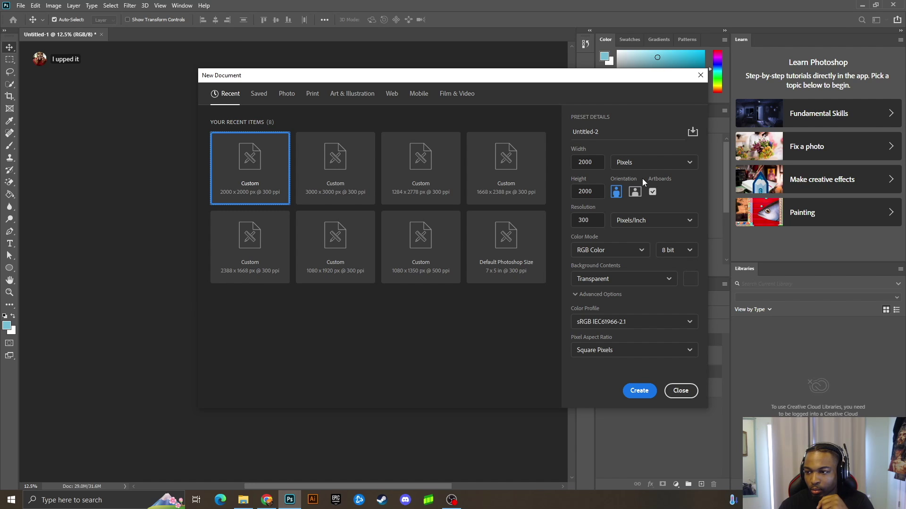
click(653, 192)
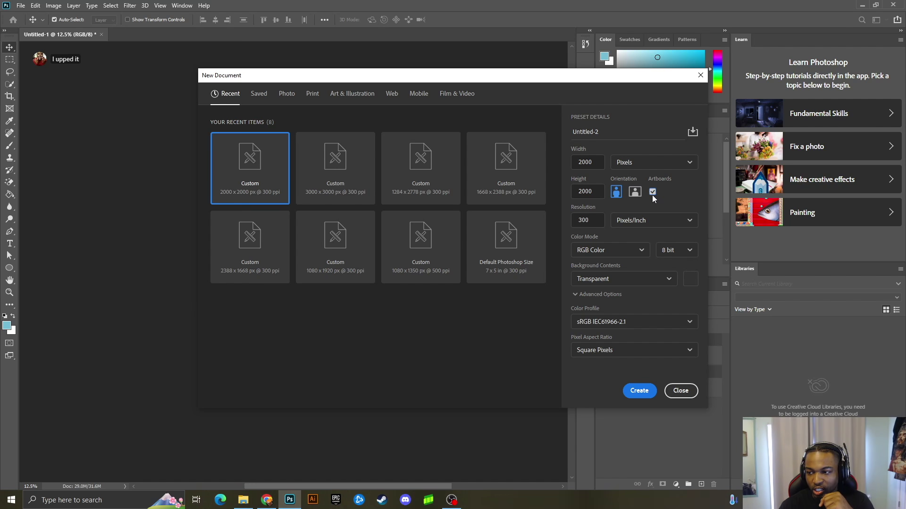
click(639, 390)
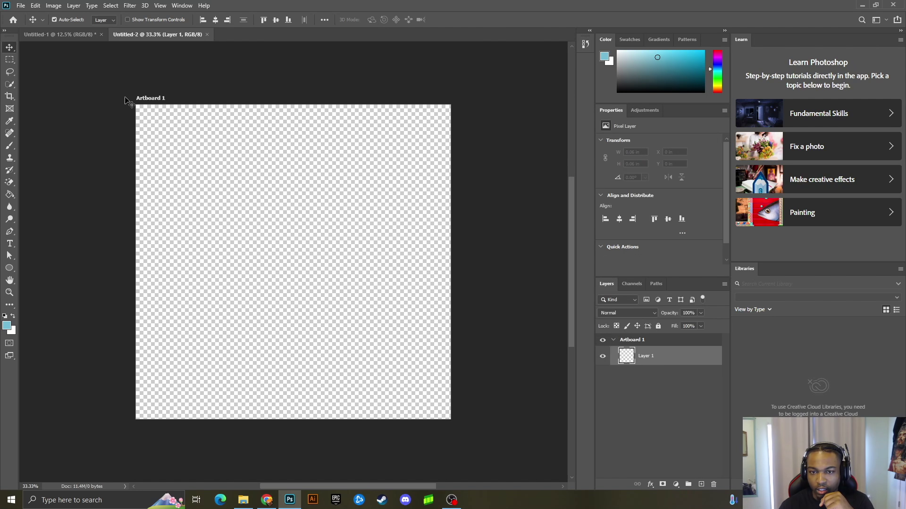
Add a second artboard to the right of Artboard 1 and switch from the Move tool back to the Artboard tool
click(159, 100)
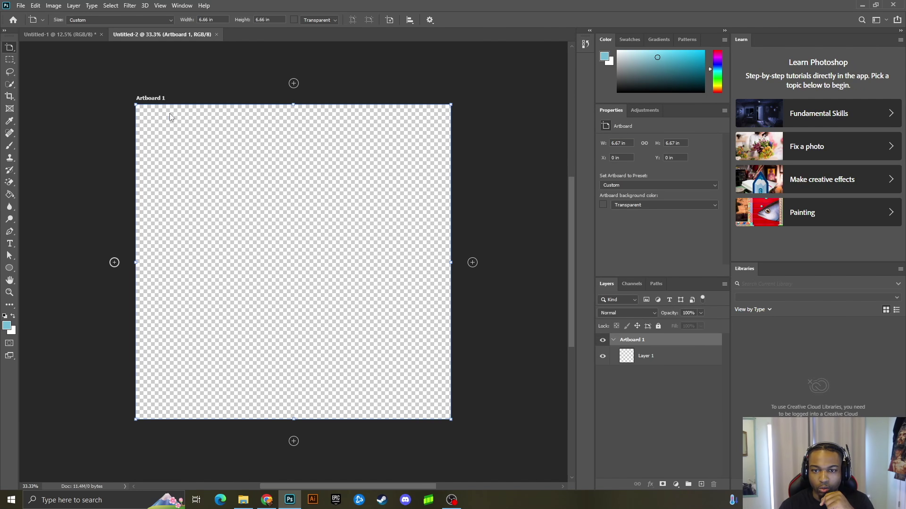
click(472, 262)
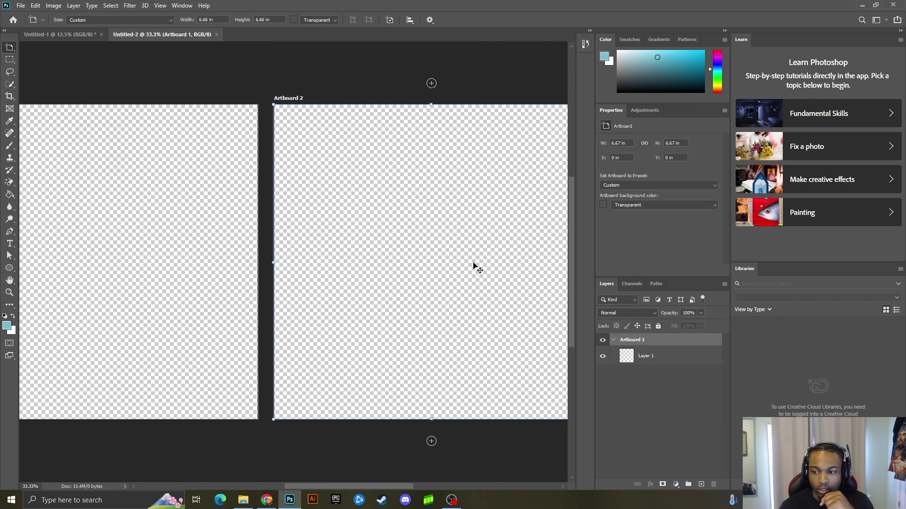
right_click(6, 52)
click(28, 47)
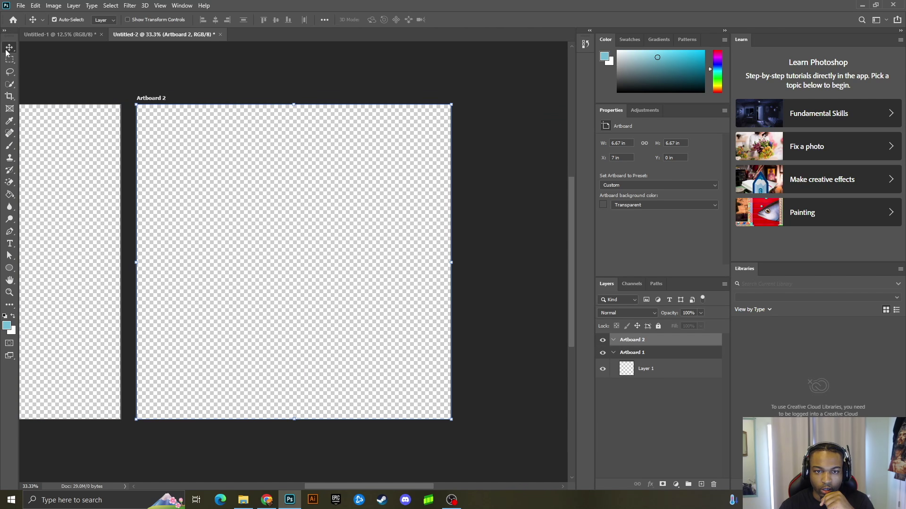
right_click(10, 49)
click(39, 57)
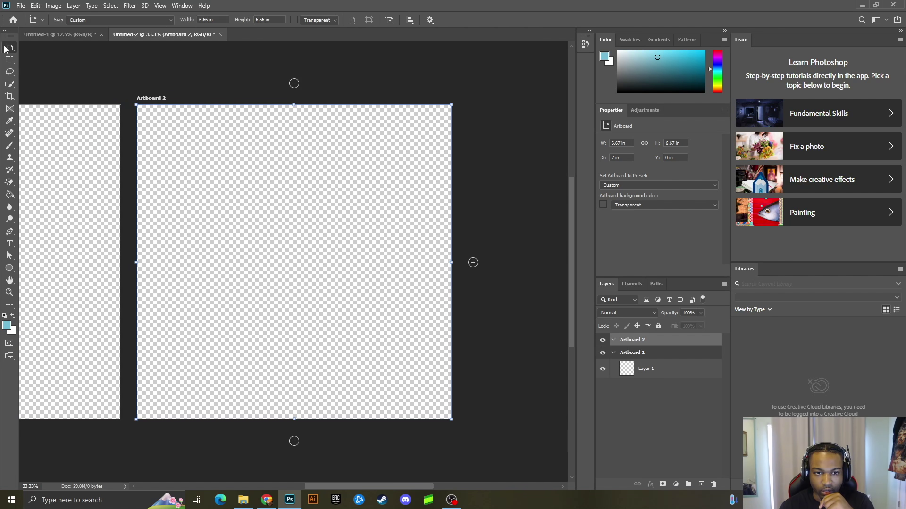
Add three more artboards to the right of Artboard 2, making a row of five
click(474, 262)
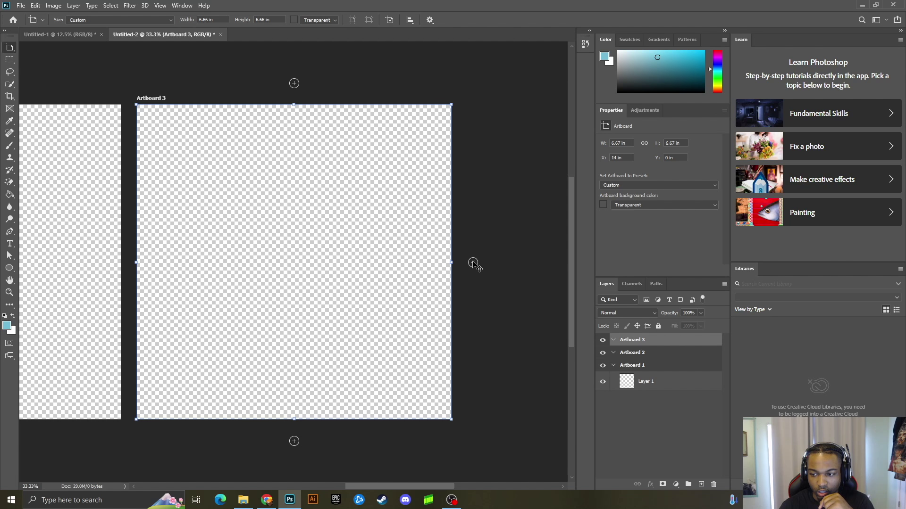
click(473, 262)
click(474, 262)
key(ctrl+minus)
key(ctrl+minus)
key(ctrl+minus)
key(ctrl+minus)
key(ctrl+minus)
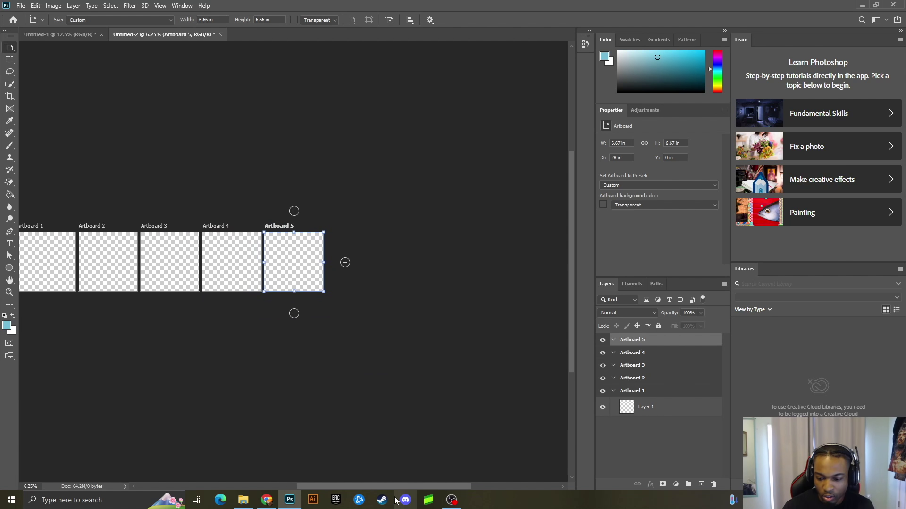
drag(389, 486, 351, 486)
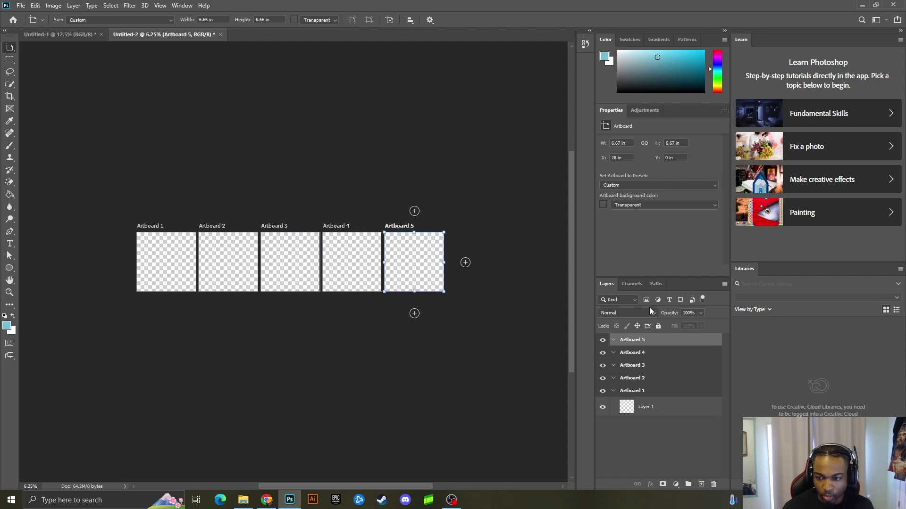
Close the Untitled-2 document and return to the hoodie and sweatpants document with the Move tool
click(220, 34)
click(457, 186)
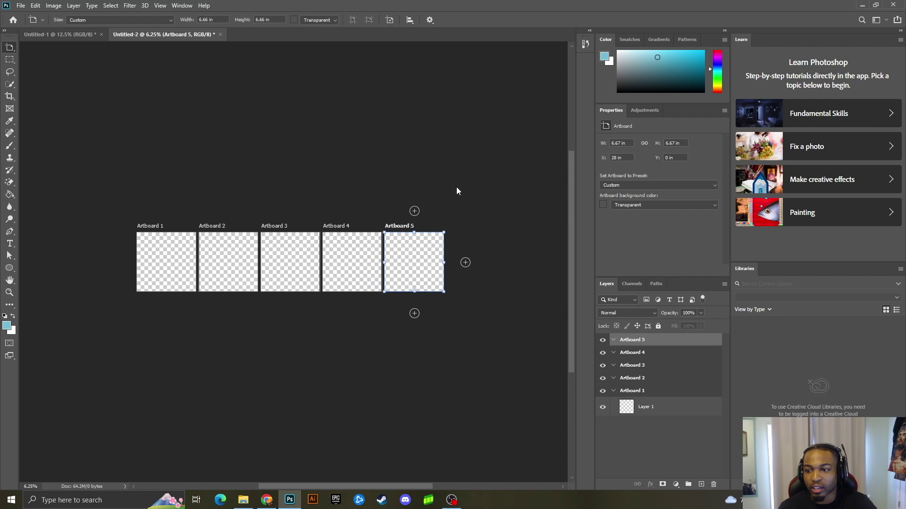
right_click(9, 48)
click(43, 47)
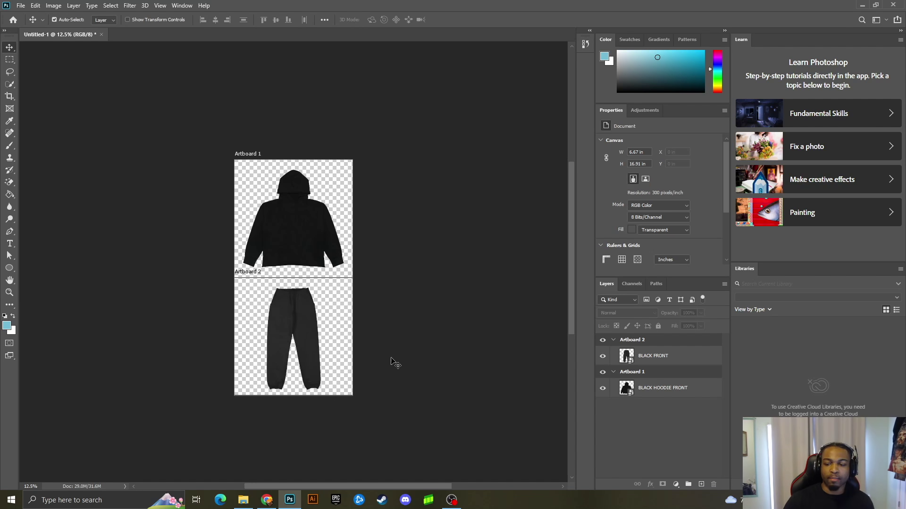
Add an artboard to the right of Artboard 1 and move it away to X 12.29 in, Y 3.74 in
key(ctrl+plus)
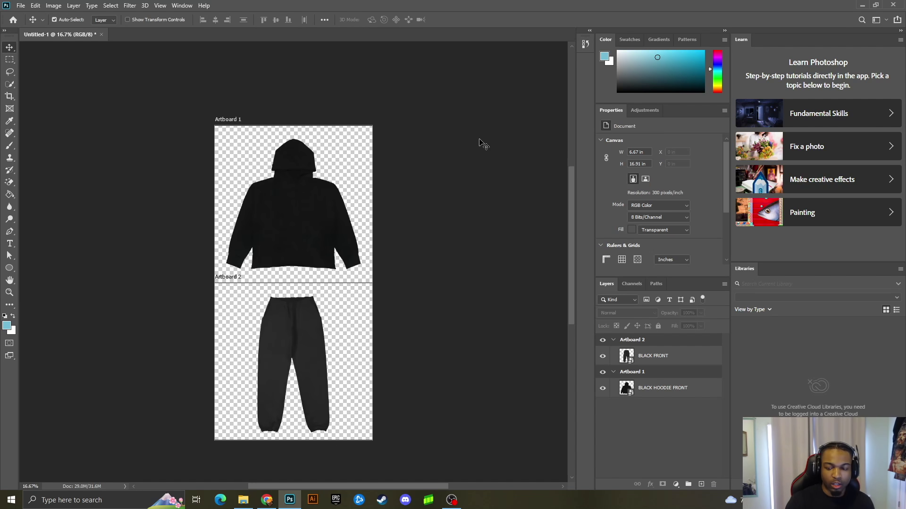
key(shift+v)
click(236, 123)
click(394, 204)
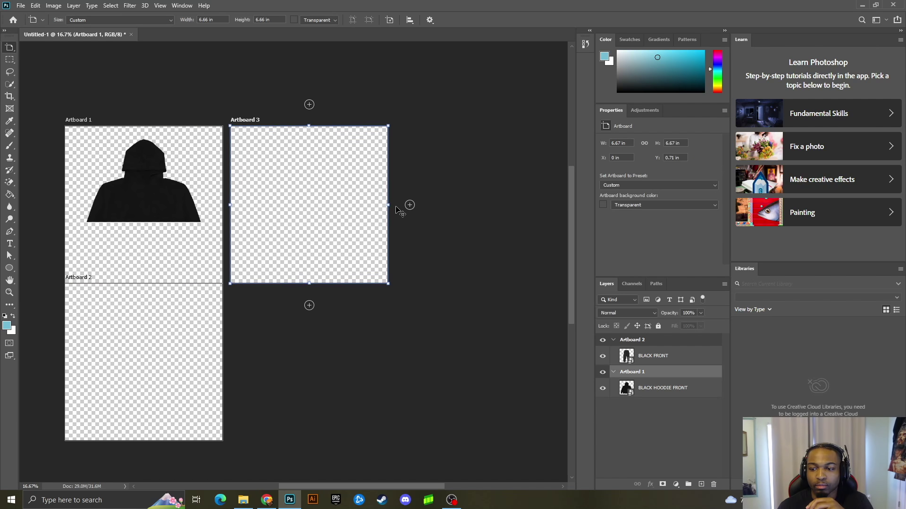
drag(241, 128, 364, 200)
drag(337, 486, 292, 487)
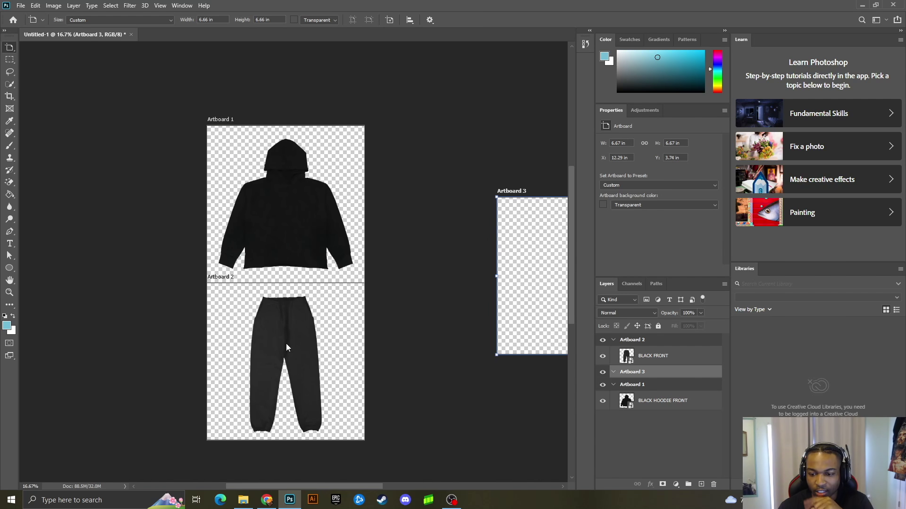
Add a Brightness/Contrast adjustment layer above the BLACK FRONT sweatpants layer on Artboard 2
key(shift+v)
click(299, 367)
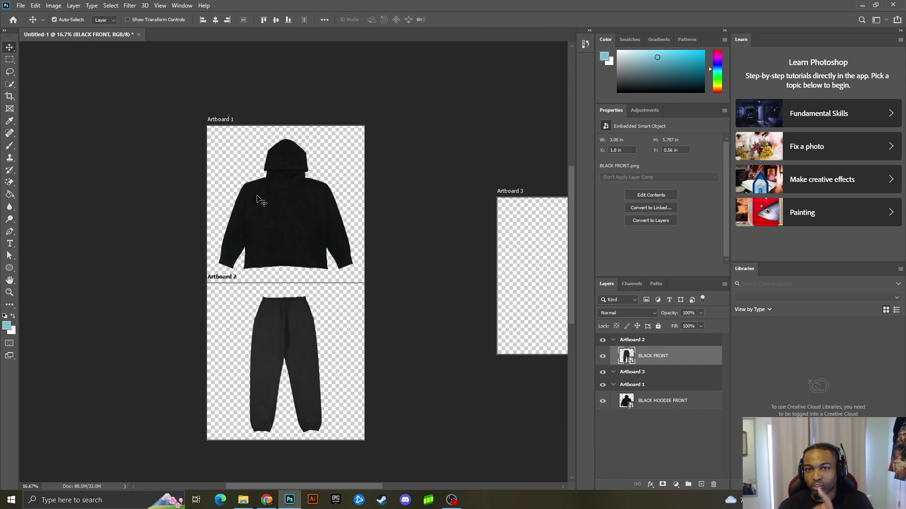
right_click(684, 358)
click(676, 485)
click(675, 484)
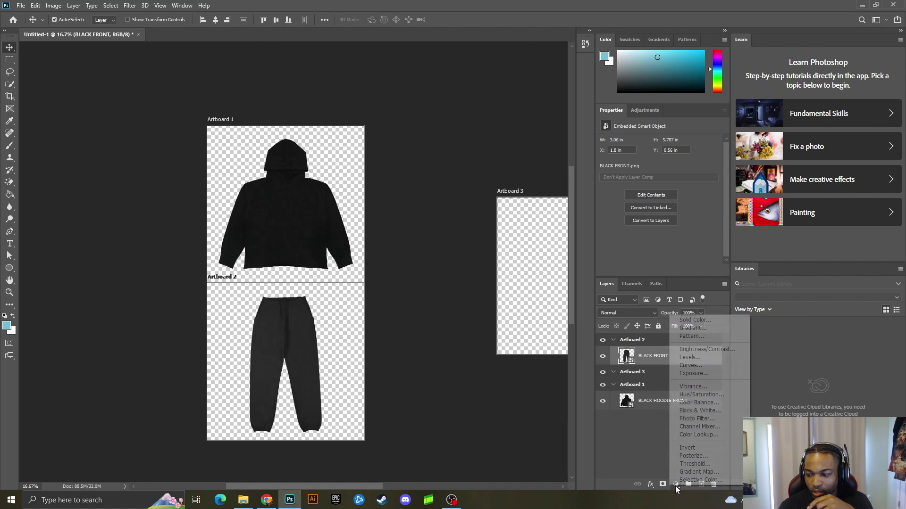
click(724, 350)
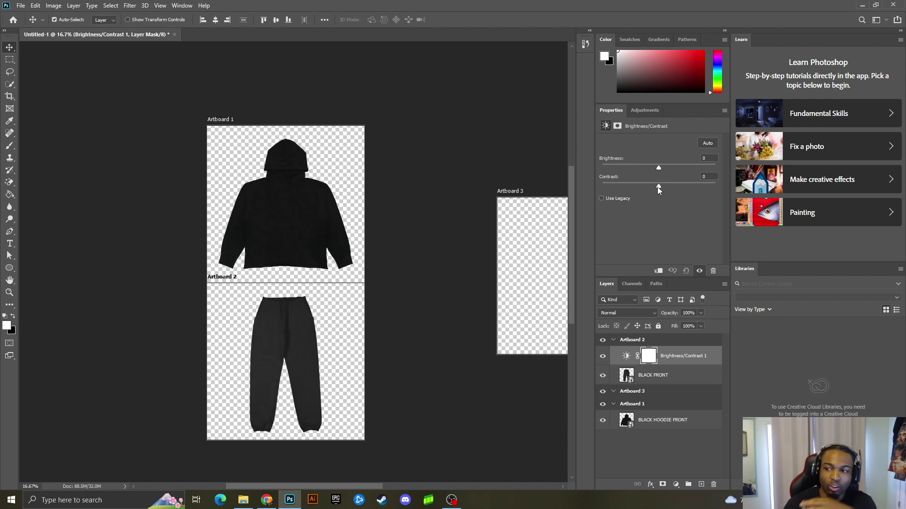
Set the adjustment's contrast to 87 and toggle its visibility to compare the sweatpants with the hoodie
drag(660, 186, 699, 188)
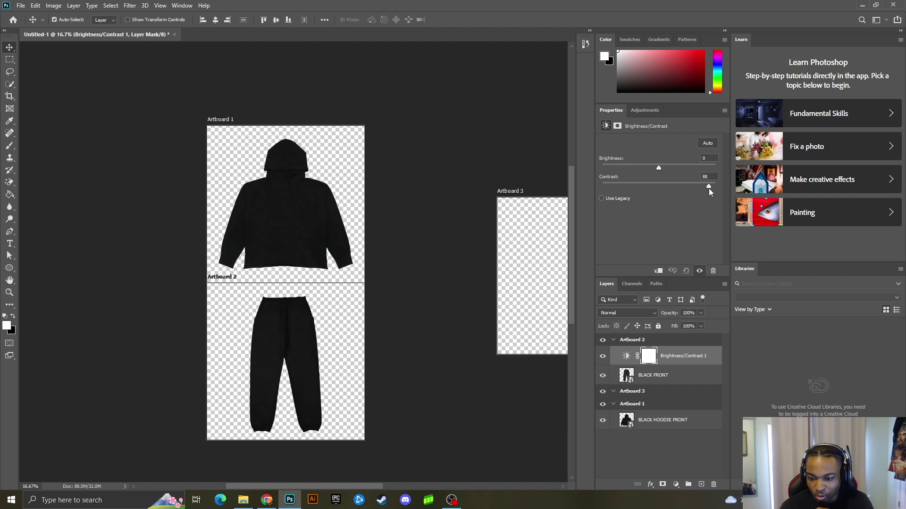
drag(709, 189, 708, 188)
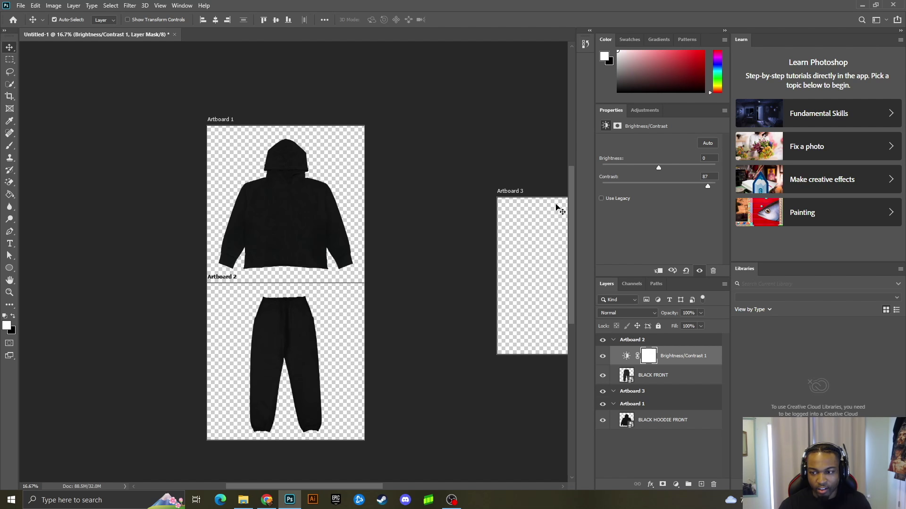
click(602, 356)
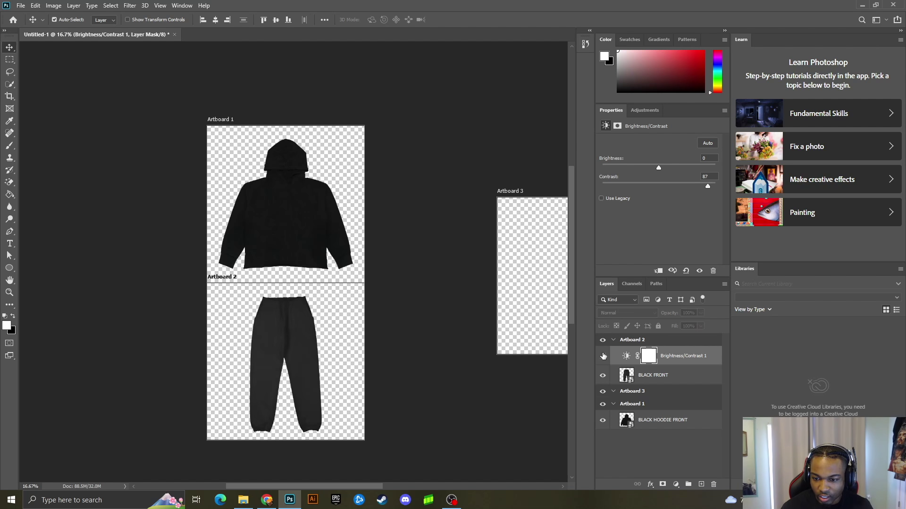
click(603, 356)
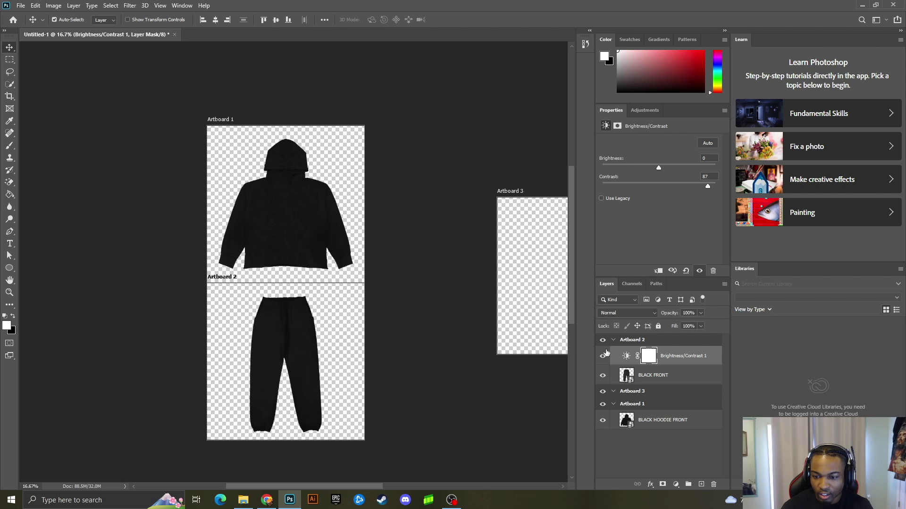
key(ctrl+plus)
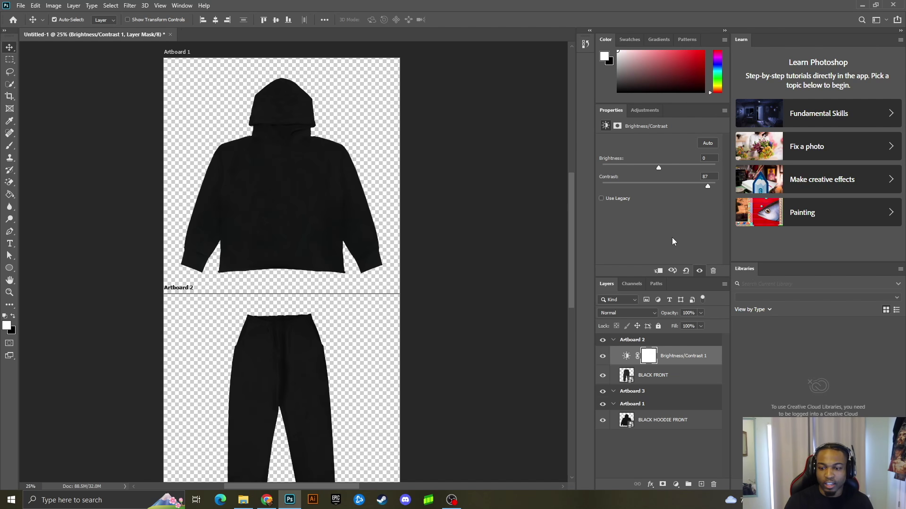
scroll(283, 363, down, 2)
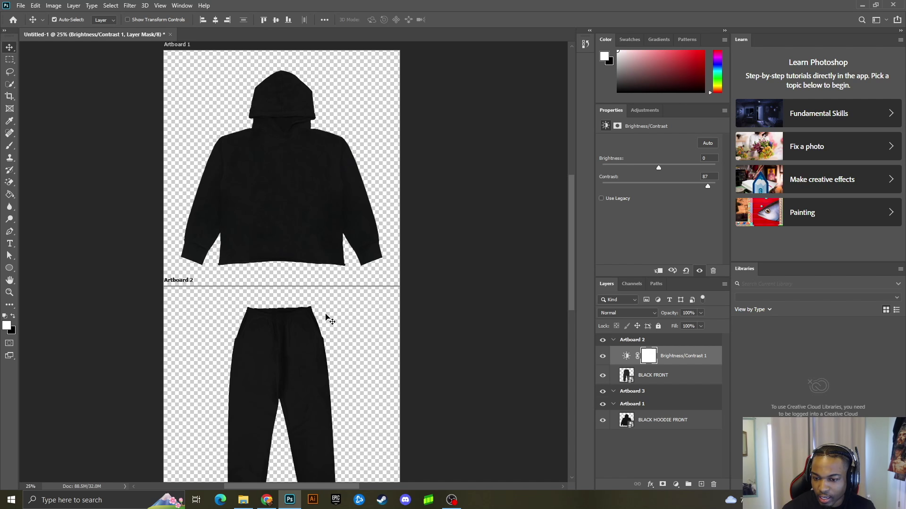
Merge the Brightness/Contrast adjustment layer with the BLACK FRONT sweatpants layer
click(678, 379)
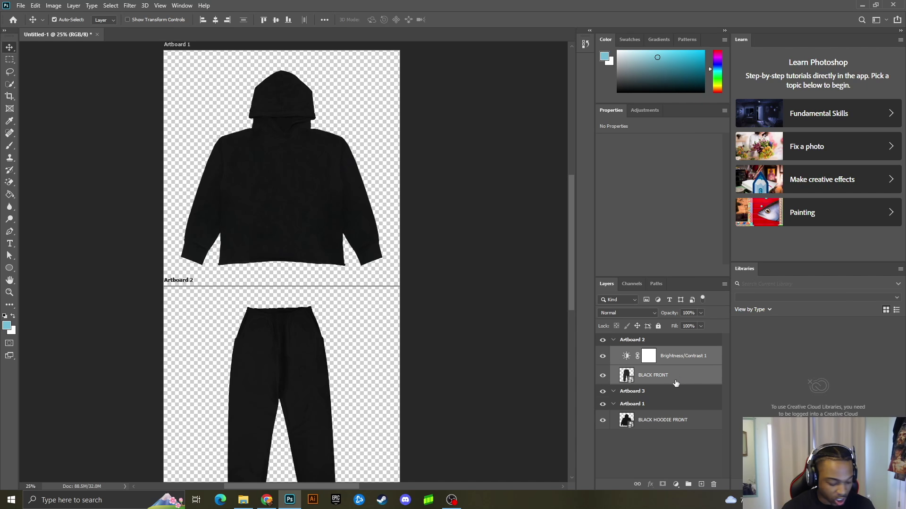
right_click(681, 375)
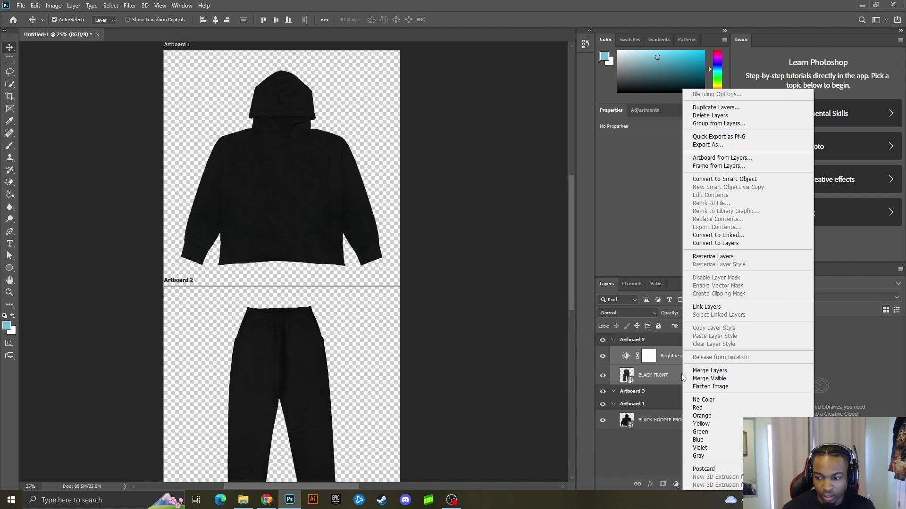
click(710, 370)
Rename the merged sweatpants layer on Artboard 2 as BLACK SWEATPANTS
double_click(654, 357)
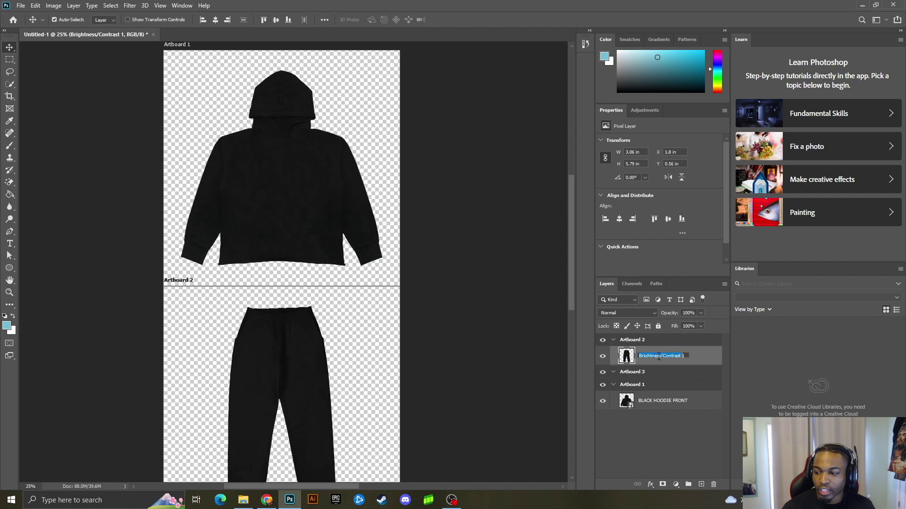
text(Bla)
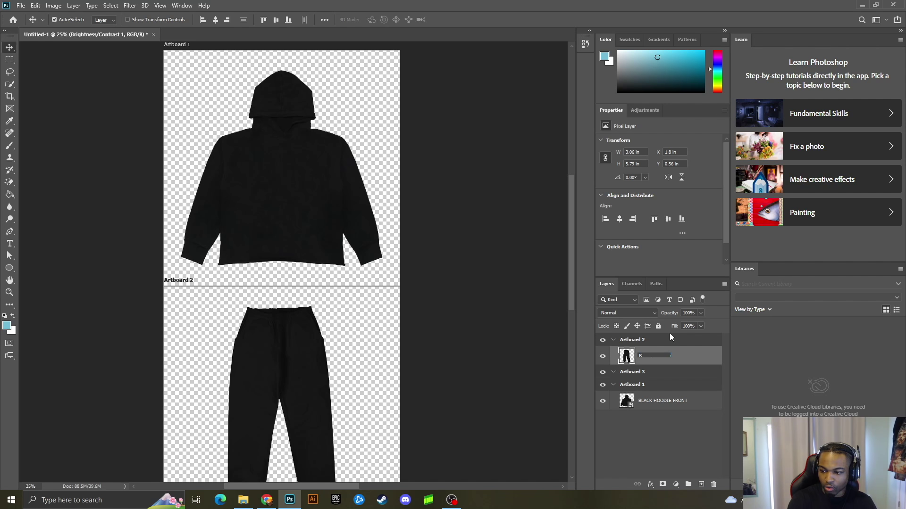
key(Caps_Lock)
text(CK SWEATPA)
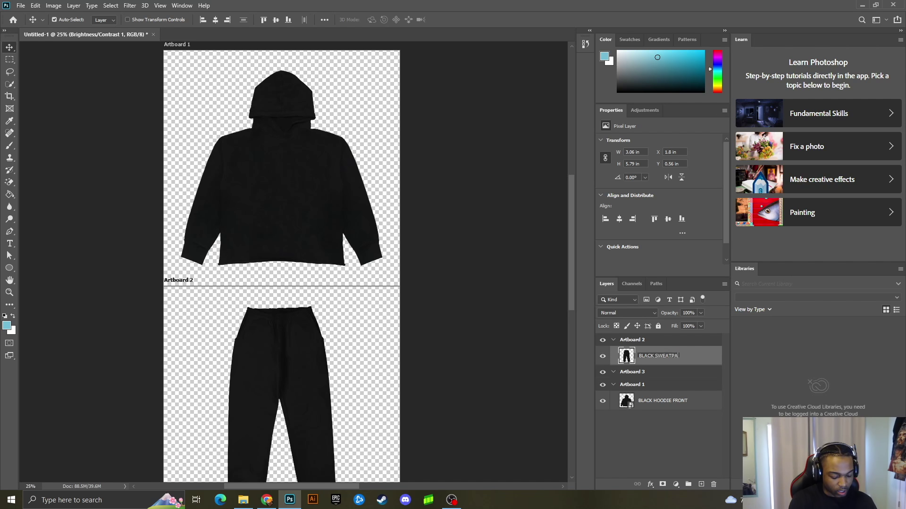
text(NTS)
key(Return)
Move Artboard 3 closer to the clothing artboards at X 8.74 in, Y 3.74 in, and place the Global Threat logo image on it
scroll(311, 330, down, 2)
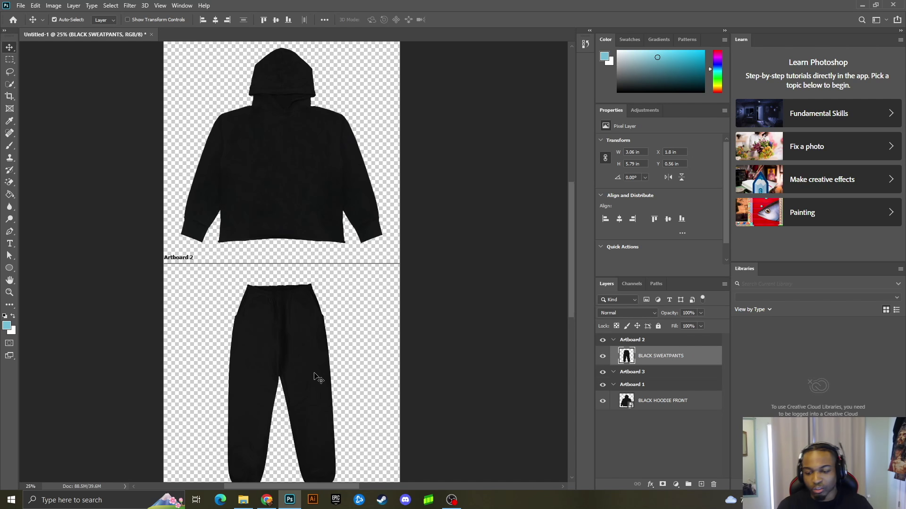
key(ctrl+minus)
key(ctrl+minus)
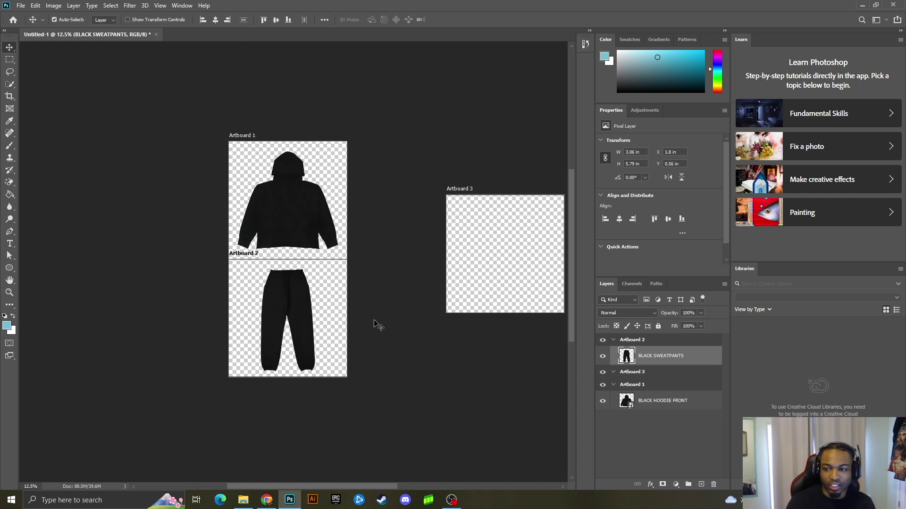
drag(462, 188, 398, 188)
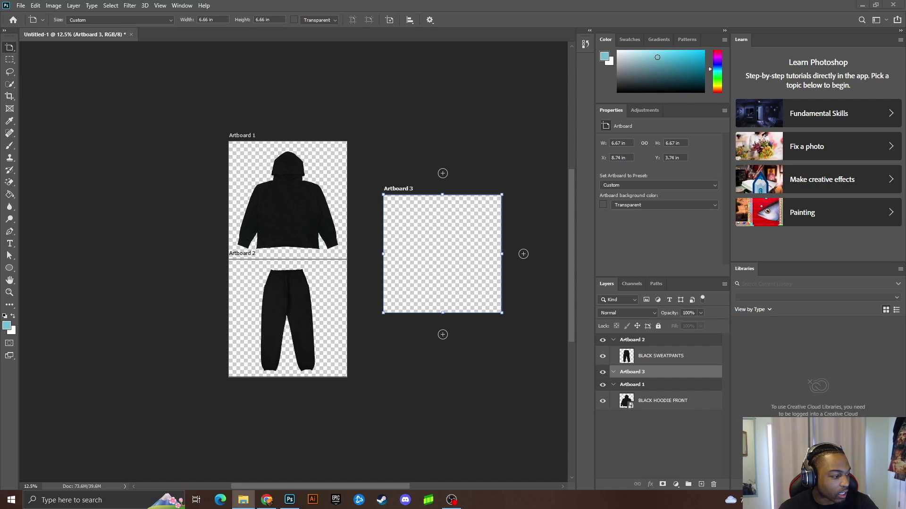
drag(243, 500, 453, 271)
click(459, 20)
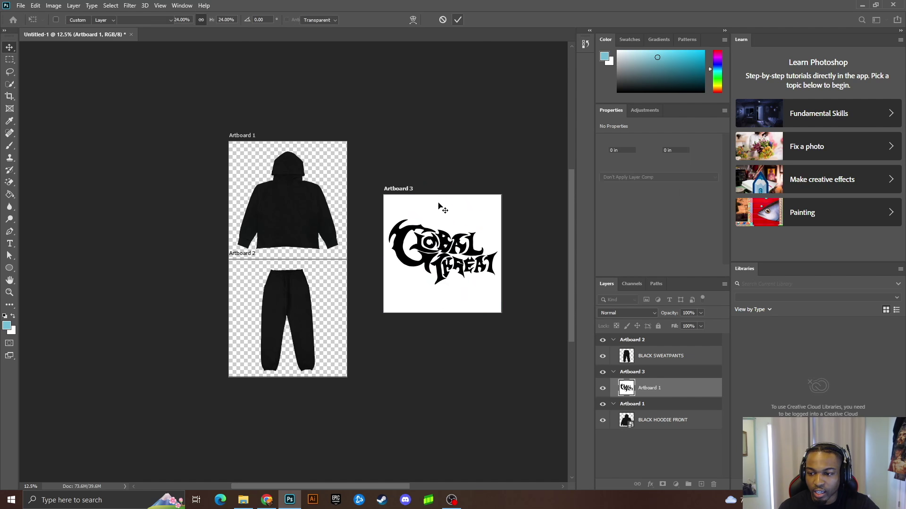
Add an artboard to the right of Artboard 3 and place the SIDE LOGO.png image on it
click(398, 188)
click(524, 255)
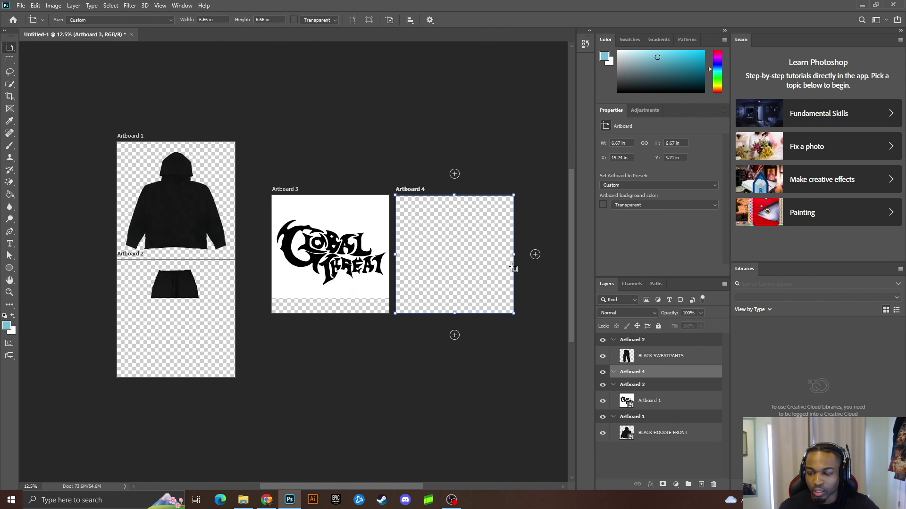
drag(243, 500, 472, 269)
click(458, 20)
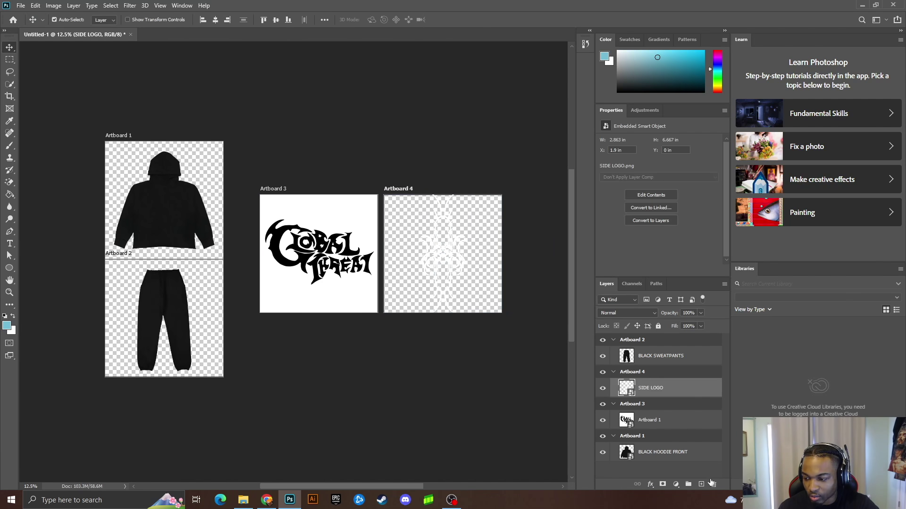
Add a new layer beneath the SIDE LOGO layer on Artboard 4 and fill it with the light blue foreground color
click(701, 484)
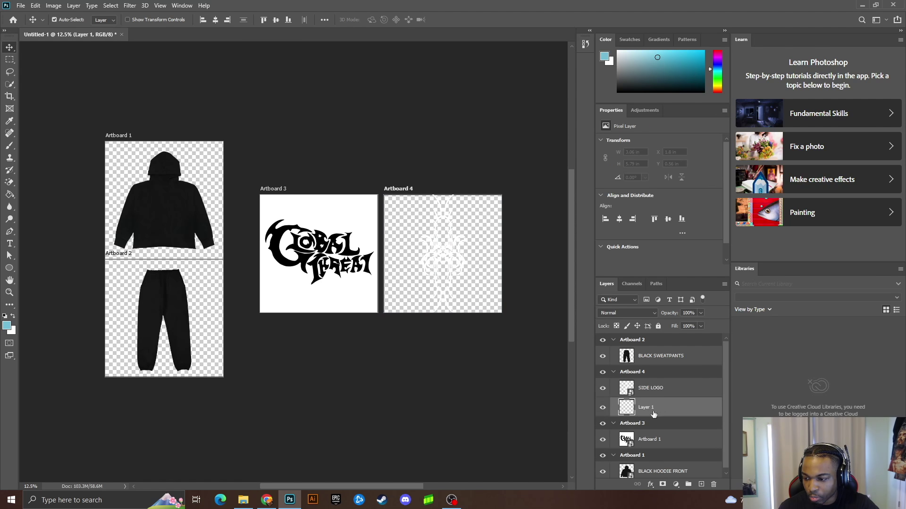
click(9, 195)
click(405, 235)
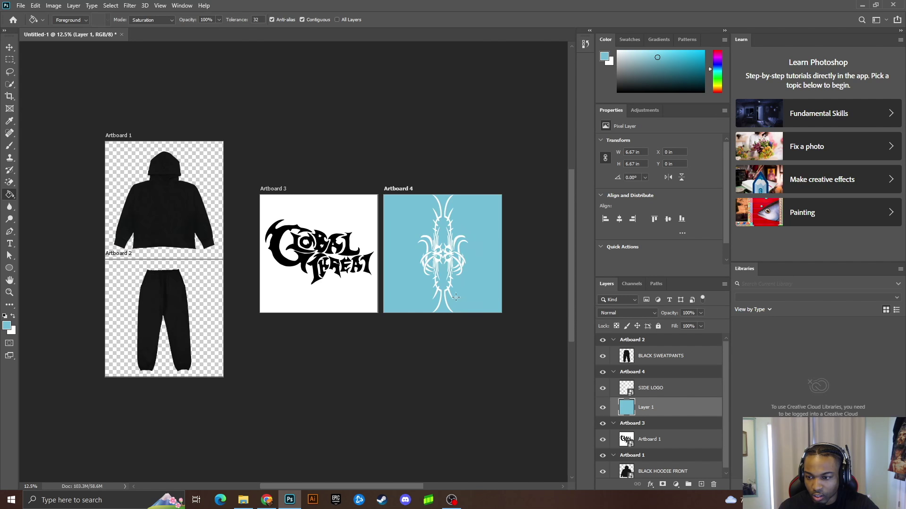
click(9, 47)
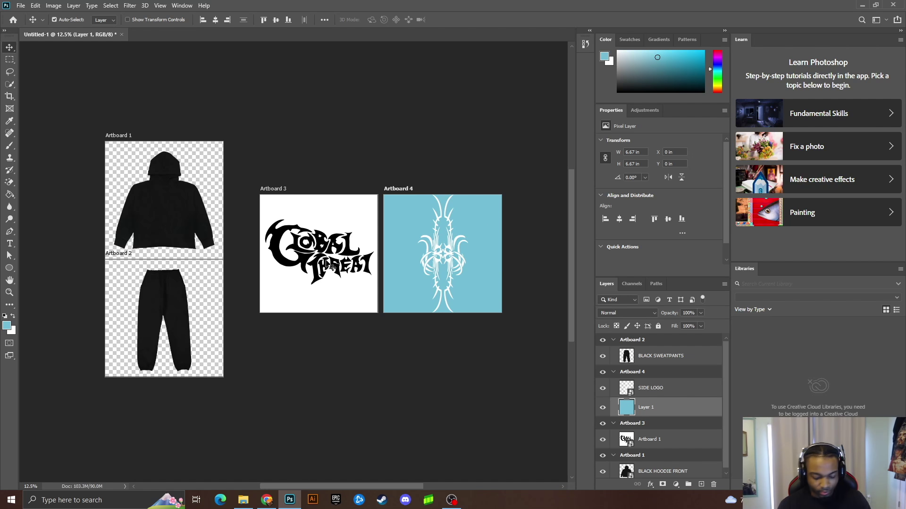
Rasterize the Global Threat logo layer on Artboard 3 and erase its white background with the Magic Eraser at tolerance 50
key(ctrl+plus)
key(ctrl+plus)
key(ctrl+plus)
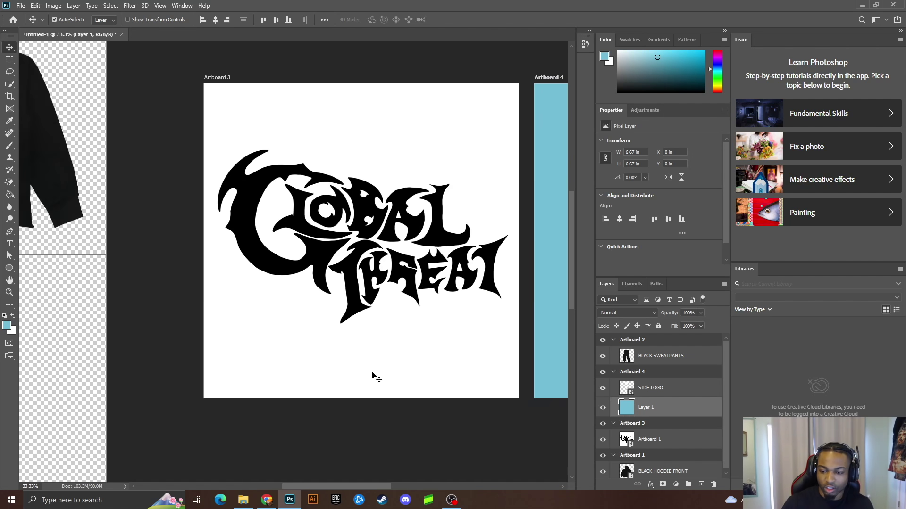
drag(351, 489, 371, 485)
scroll(366, 488, up, 1)
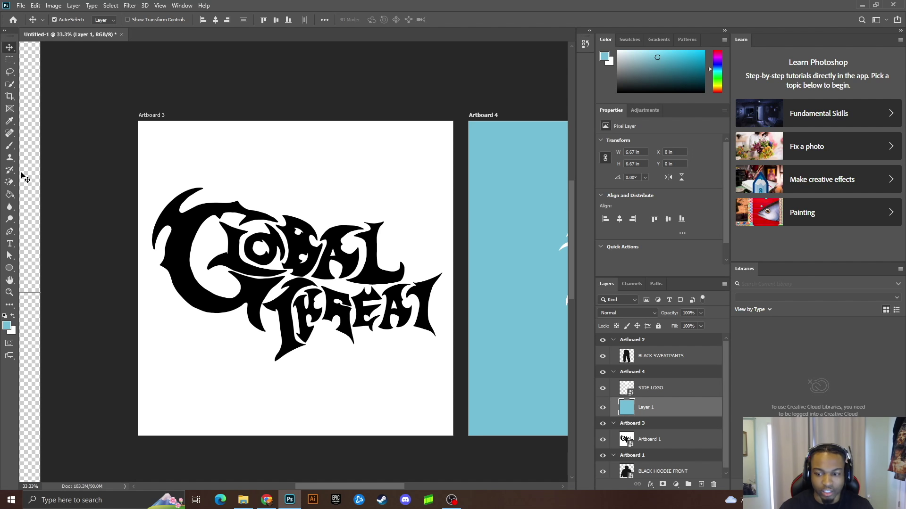
click(5, 197)
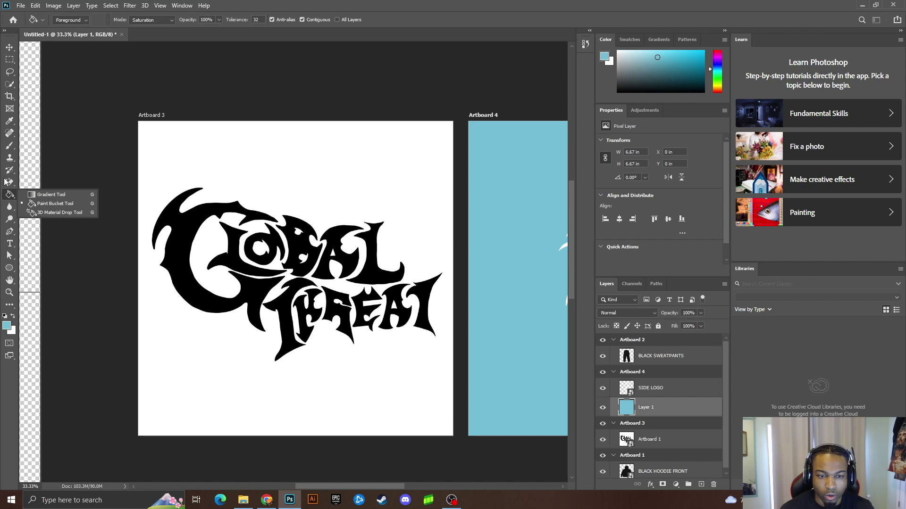
click(11, 185)
click(53, 199)
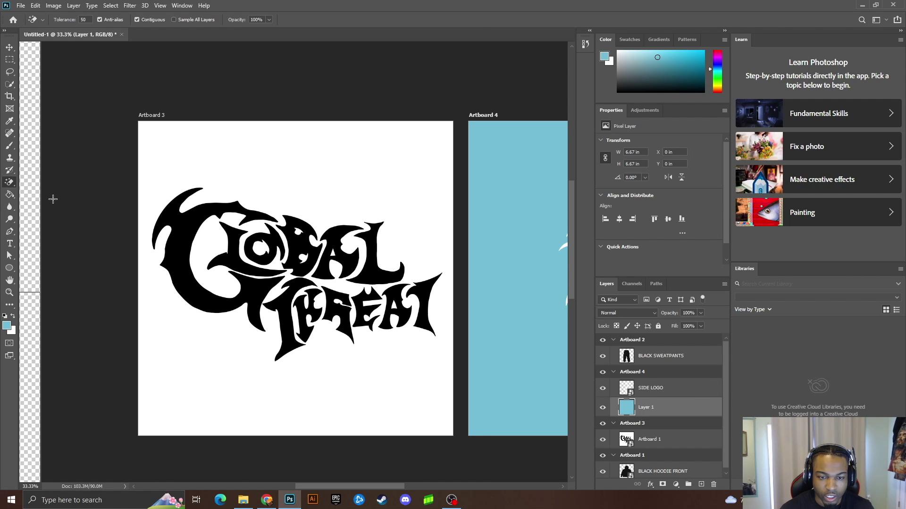
click(661, 446)
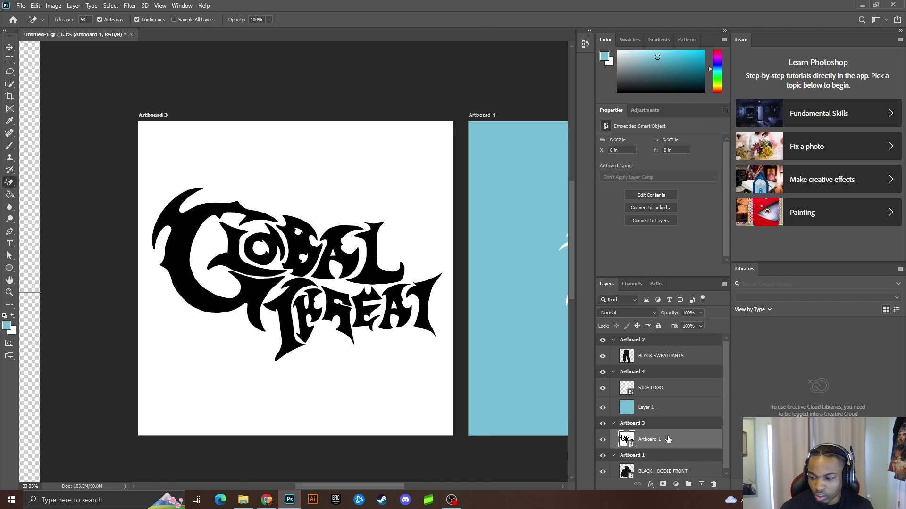
click(198, 363)
click(445, 186)
right_click(672, 443)
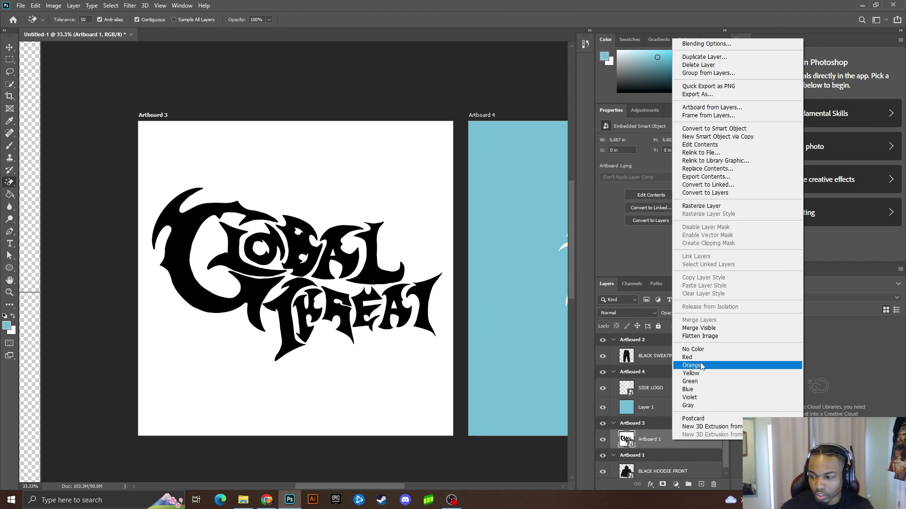
click(703, 207)
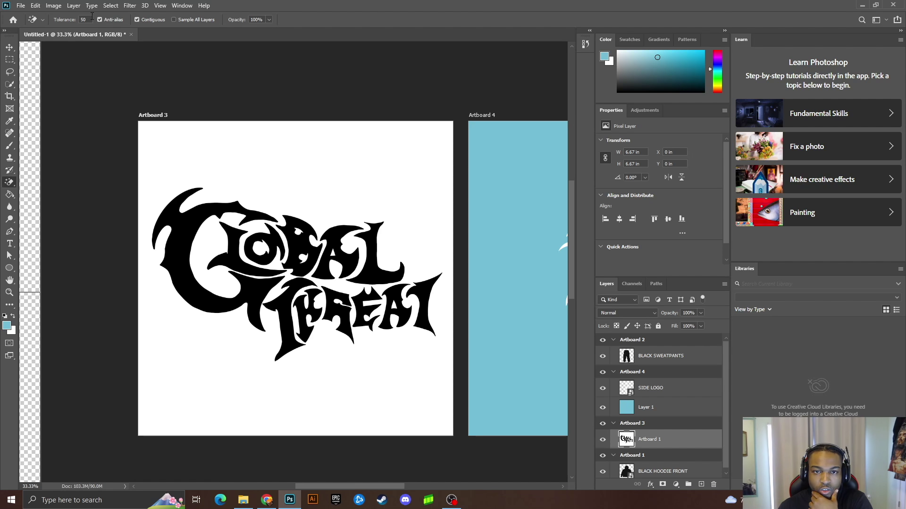
click(320, 164)
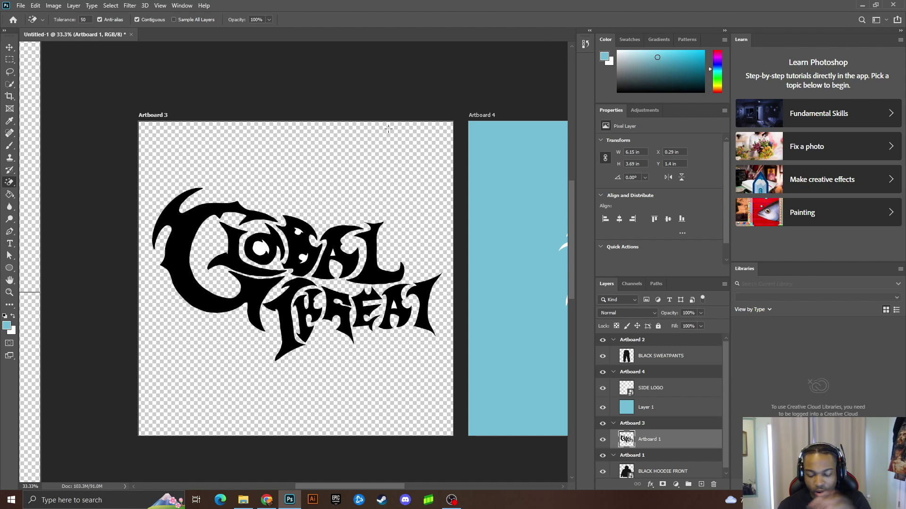
Erase the remaining white areas enclosed inside the letters O, B and A of the Global Threat logo with the Magic Eraser
key(ctrl+plus)
key(ctrl+plus)
key(ctrl+plus)
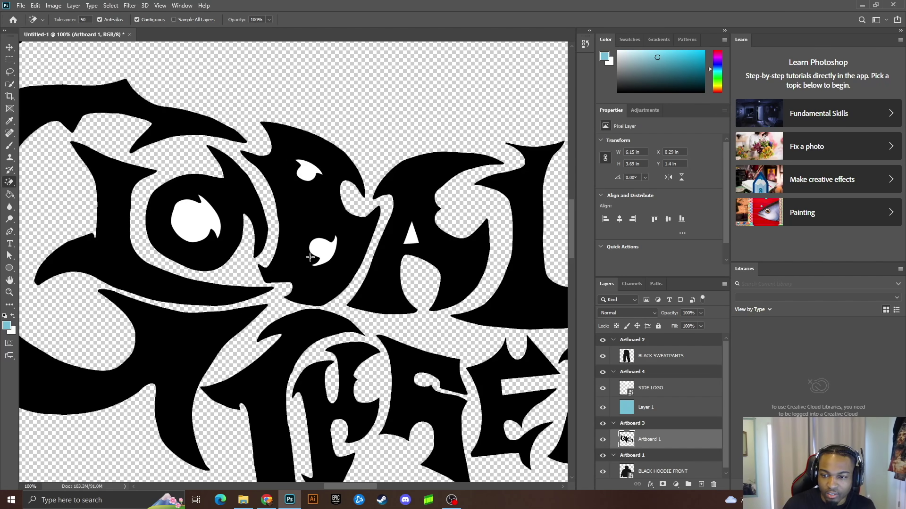
click(196, 215)
click(311, 174)
click(326, 249)
click(412, 238)
mouse_move(329, 487)
mouse_down()
mouse_move(380, 480)
mouse_move(361, 477)
mouse_up()
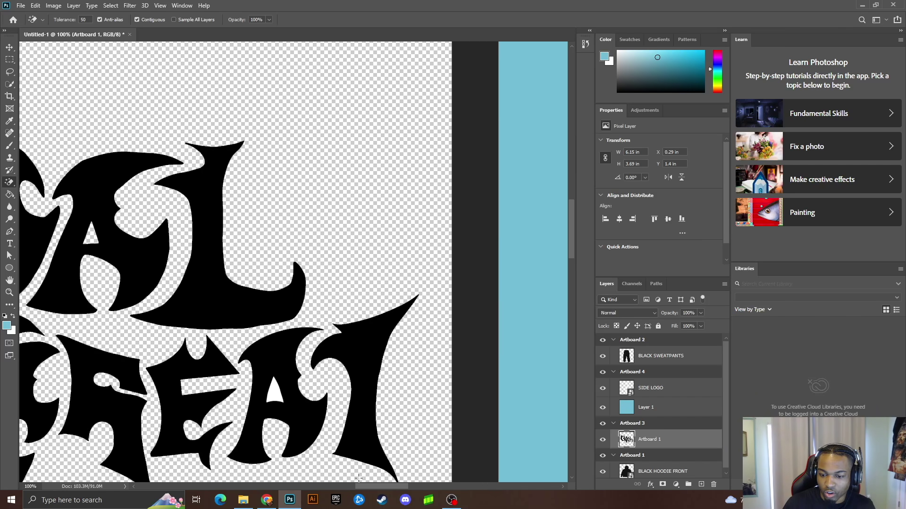
click(276, 396)
Enable a Color Overlay effect in the layer style of the Global Threat logo layer on Artboard 3
key(ctrl+minus)
key(ctrl+minus)
key(ctrl+minus)
key(ctrl+minus)
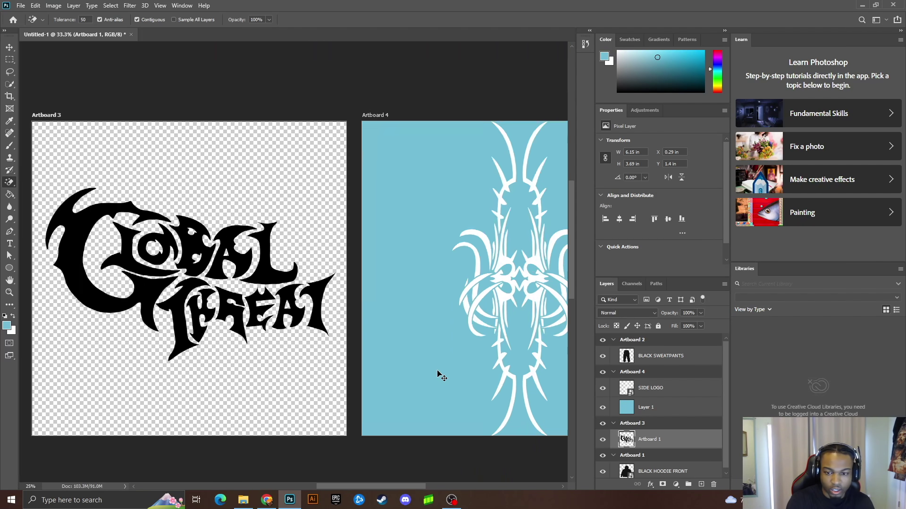
drag(321, 486, 298, 472)
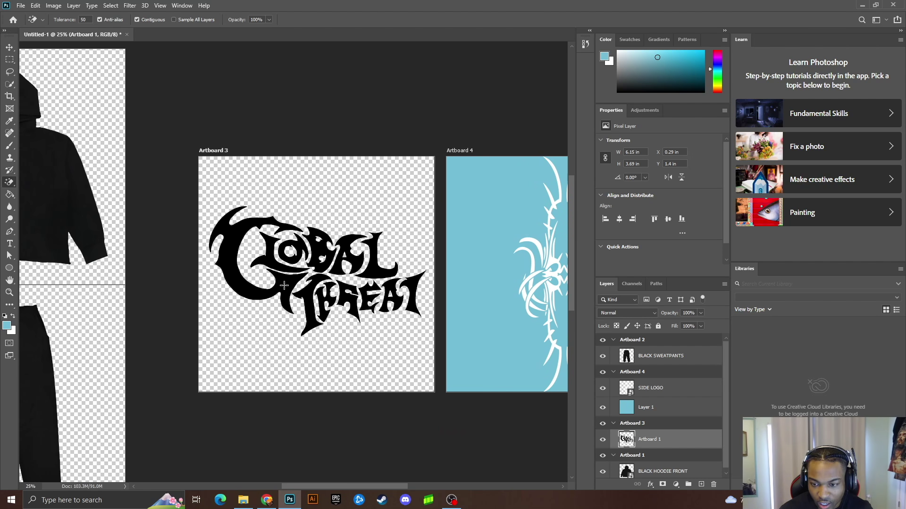
right_click(686, 439)
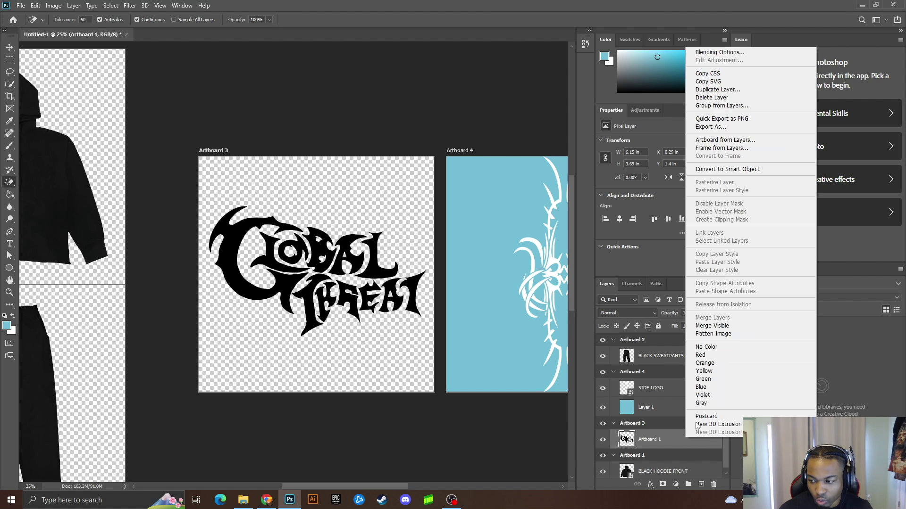
click(557, 98)
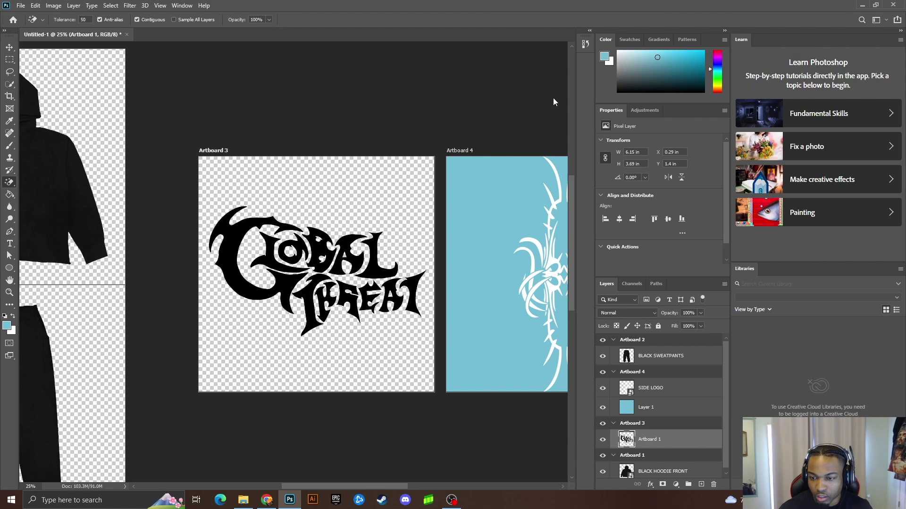
key(h)
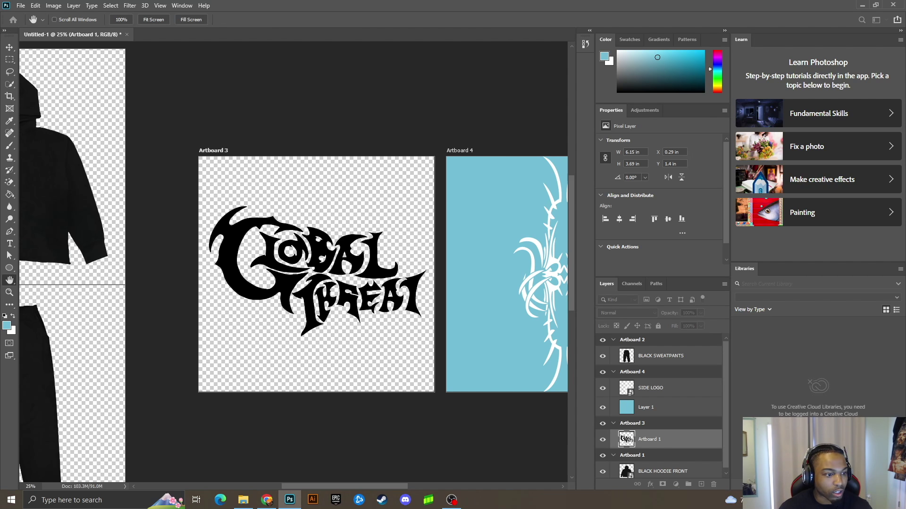
double_click(693, 439)
drag(616, 179, 726, 131)
click(473, 223)
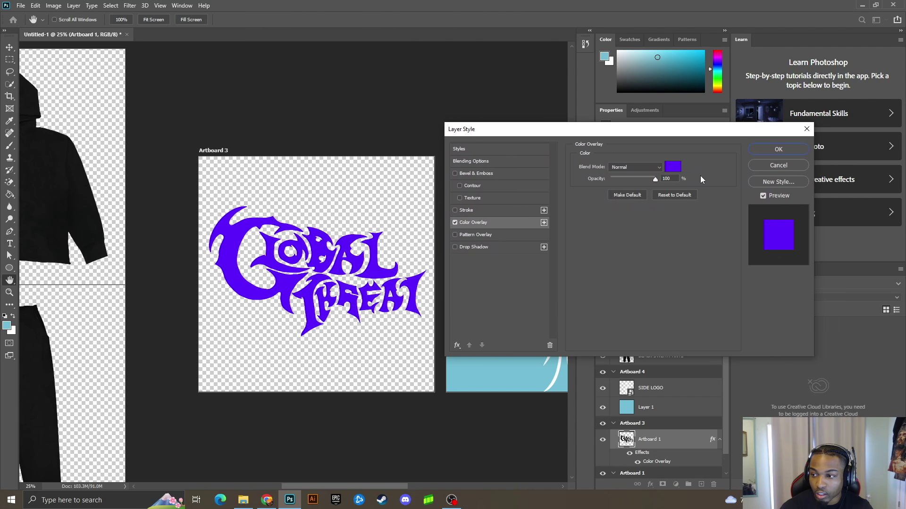
Set the logo's Color Overlay color to white (ffffff) and apply the layer style
click(675, 169)
drag(700, 340, 645, 257)
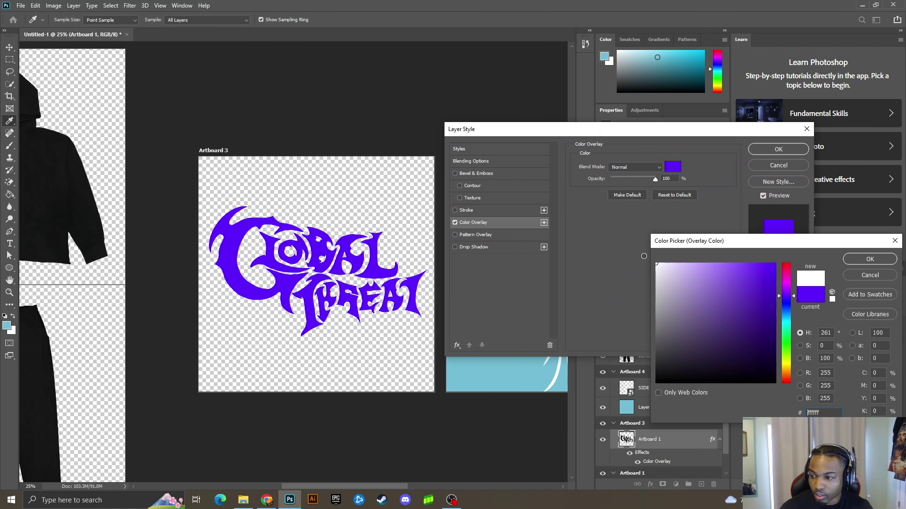
click(870, 259)
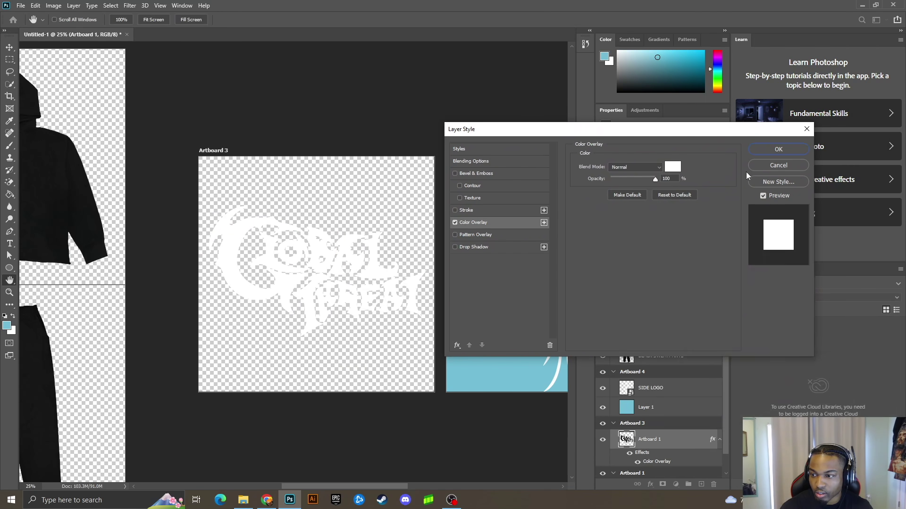
click(779, 151)
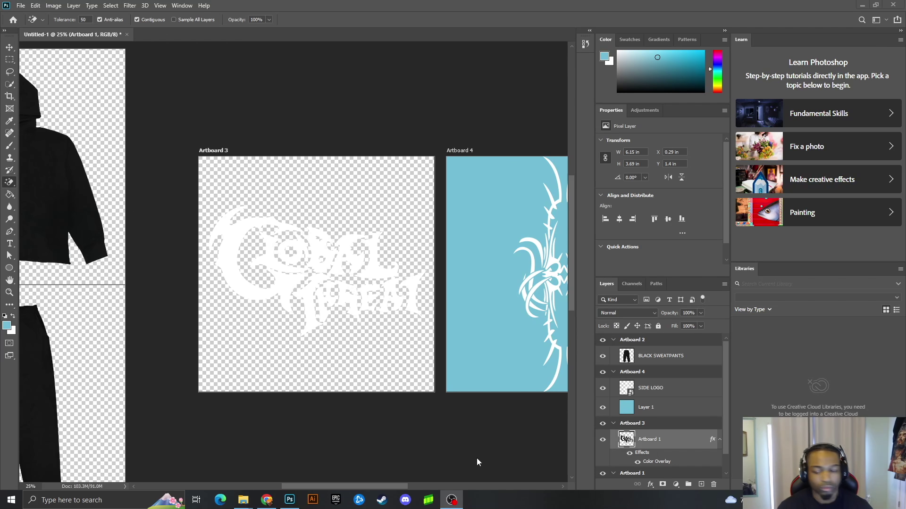
click(383, 484)
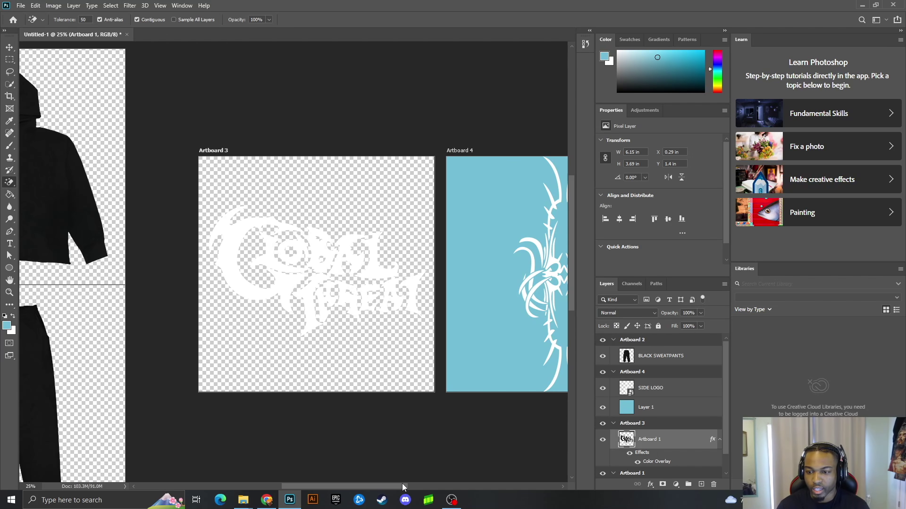
drag(393, 486, 446, 490)
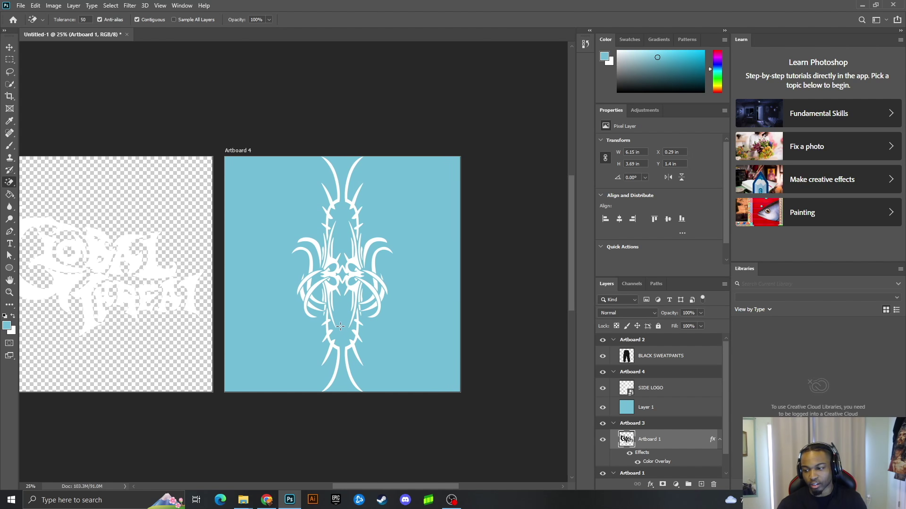
drag(380, 486, 273, 484)
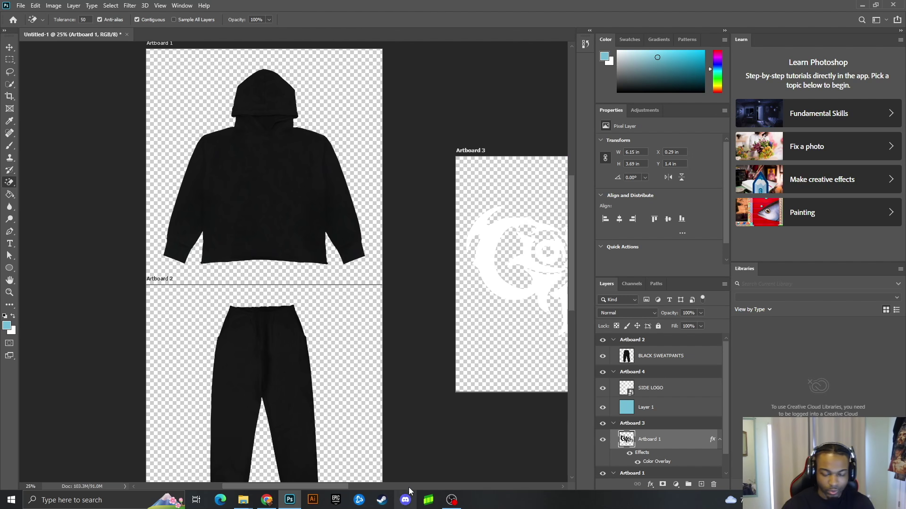
key(ctrl+minus)
key(ctrl+minus)
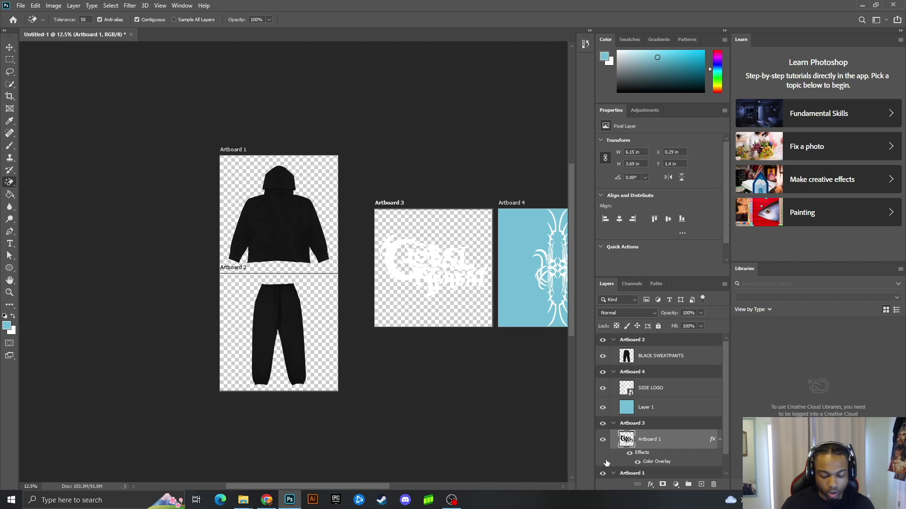
key(ctrl+plus)
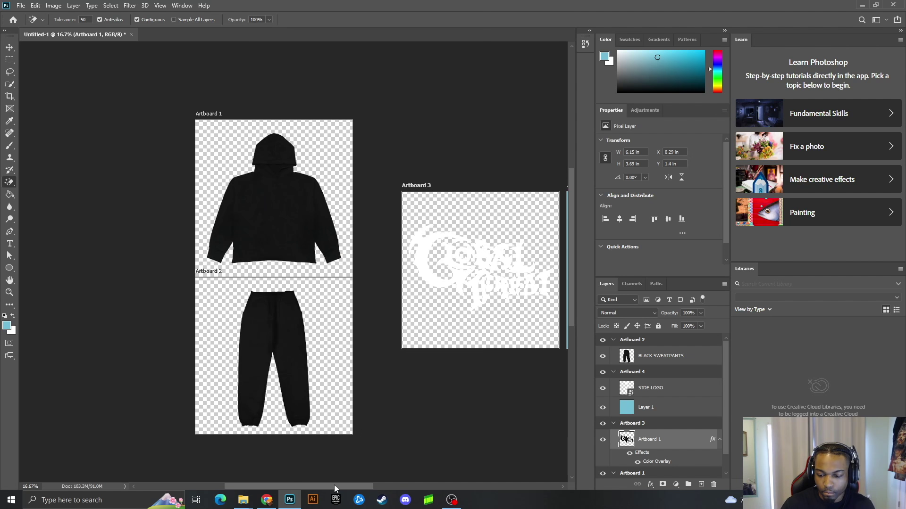
drag(334, 486, 345, 486)
click(9, 49)
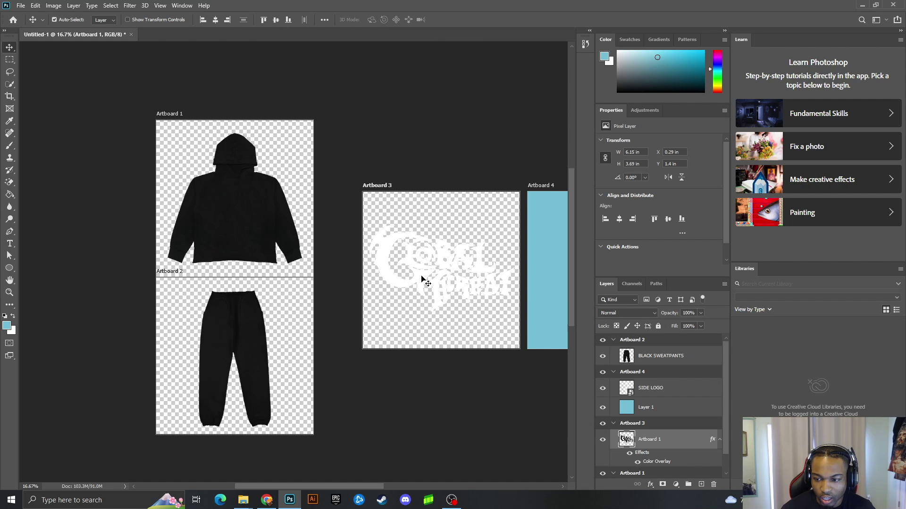
drag(423, 281, 420, 279)
key(super)
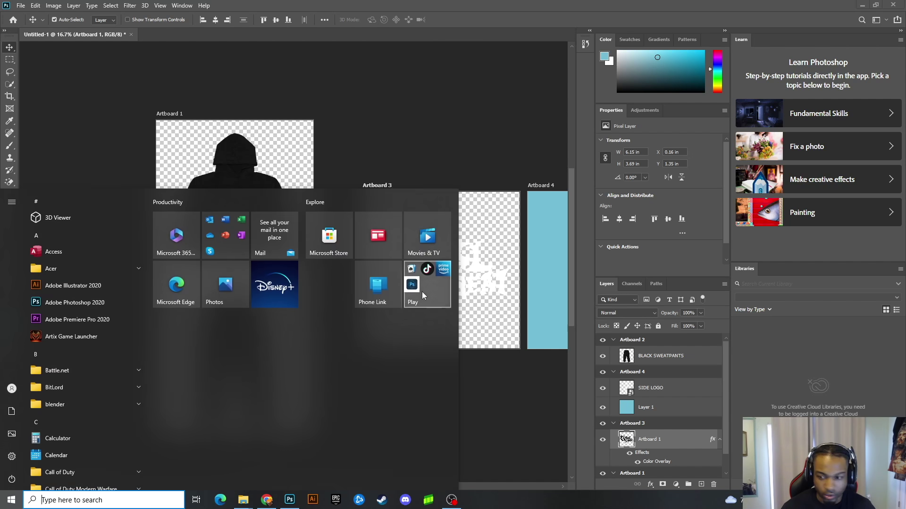
key(super)
key(ctrl+z)
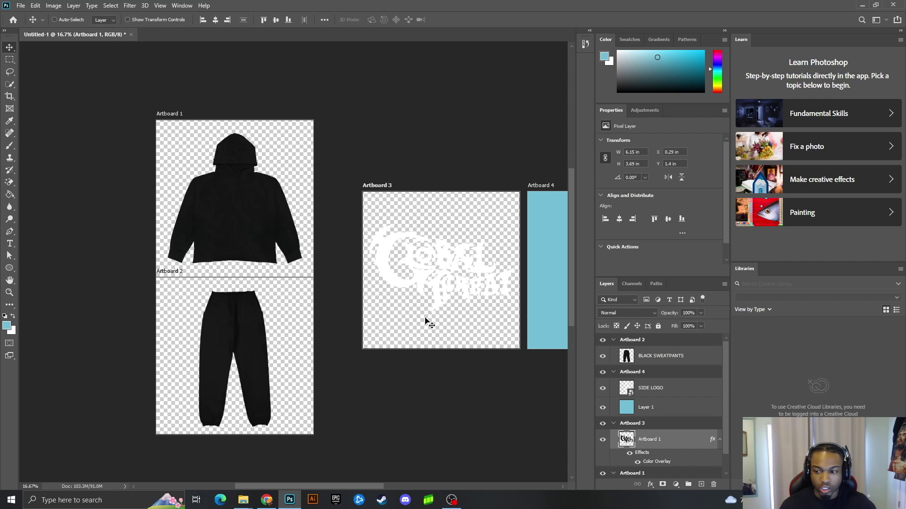
Paste a copy of the white Global Threat logo onto the hoodie on Artboard 1 and scale it to about 42% on the chest
ctrl+click(243, 223)
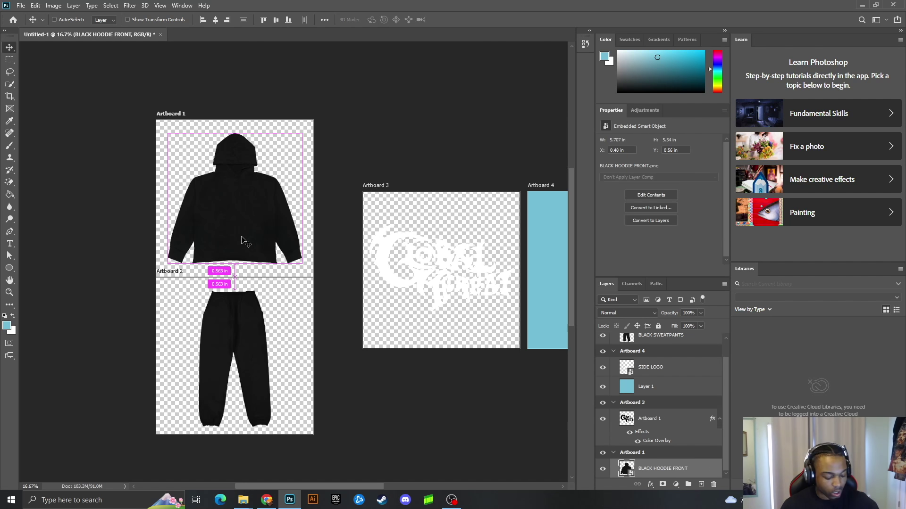
key(ctrl+v)
key(ctrl+t)
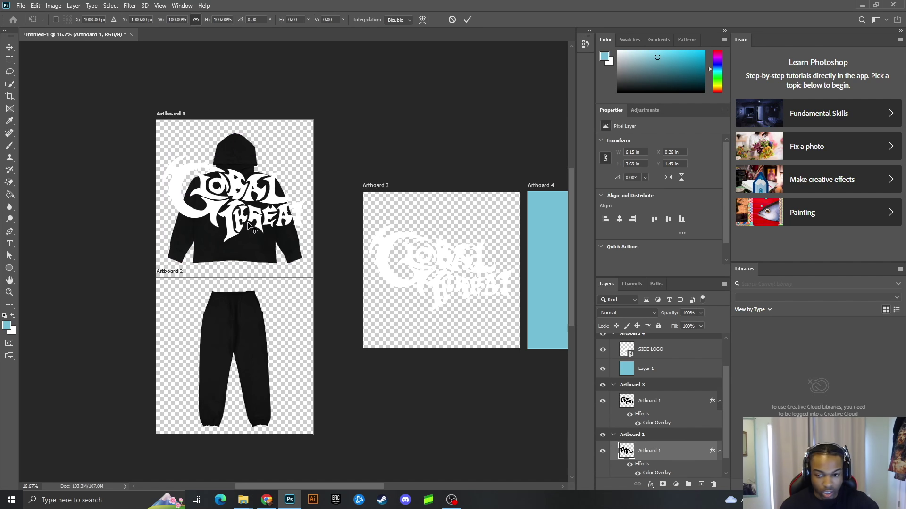
drag(310, 251, 258, 193)
drag(238, 163, 242, 211)
Check the Global Threat logo's centering on the hoodie chest, fine-tune its position and apply the transform
key(ctrl+plus)
key(ctrl+plus)
key(ctrl+plus)
key(ctrl+plus)
scroll(275, 435, up, 2)
drag(302, 486, 273, 486)
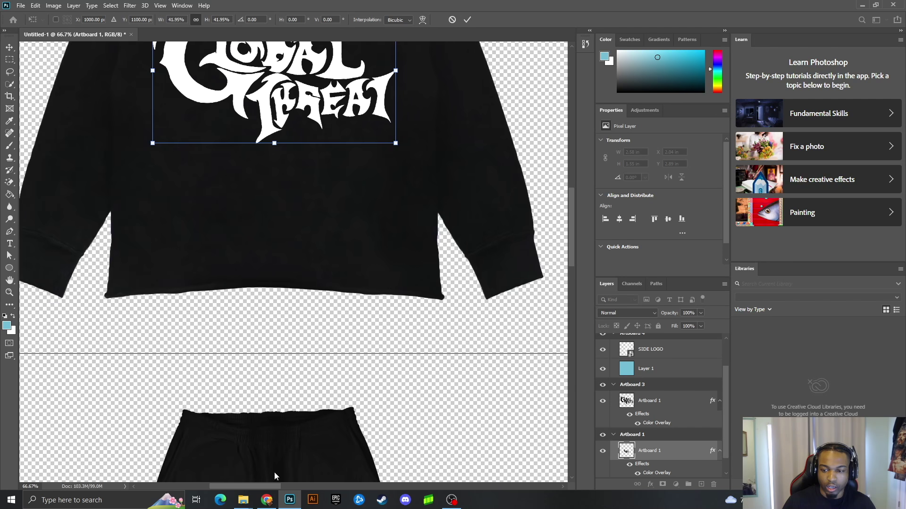
scroll(273, 478, up, 8)
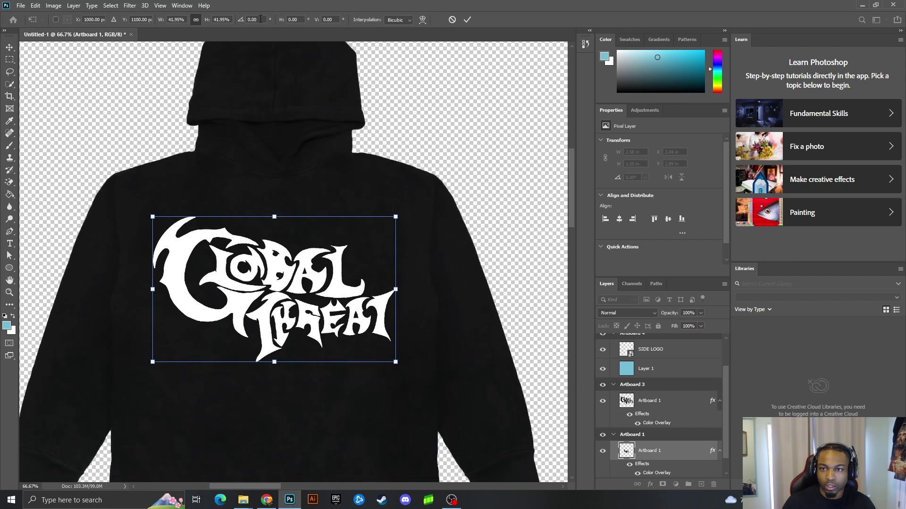
key(ctrl+minus)
key(ctrl+minus)
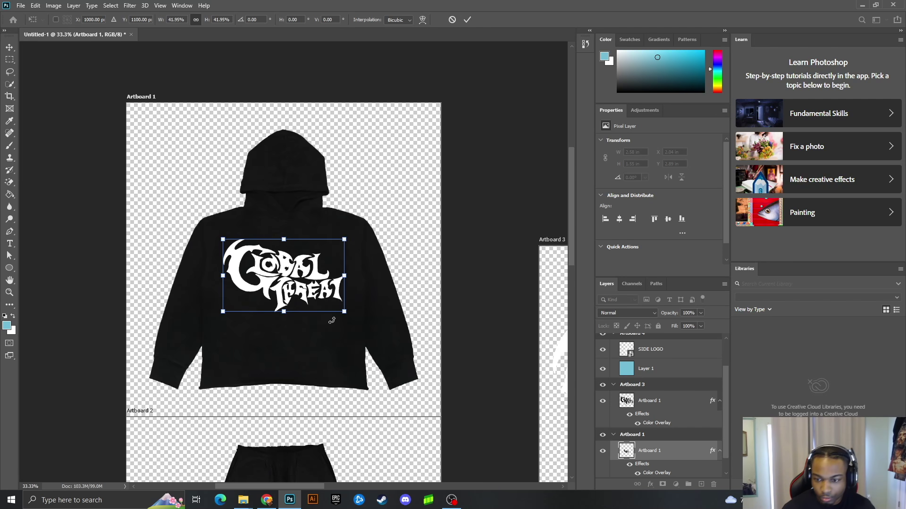
mouse_move(281, 312)
mouse_down()
mouse_move(283, 383)
mouse_move(289, 311)
mouse_up()
drag(288, 271, 289, 271)
click(468, 20)
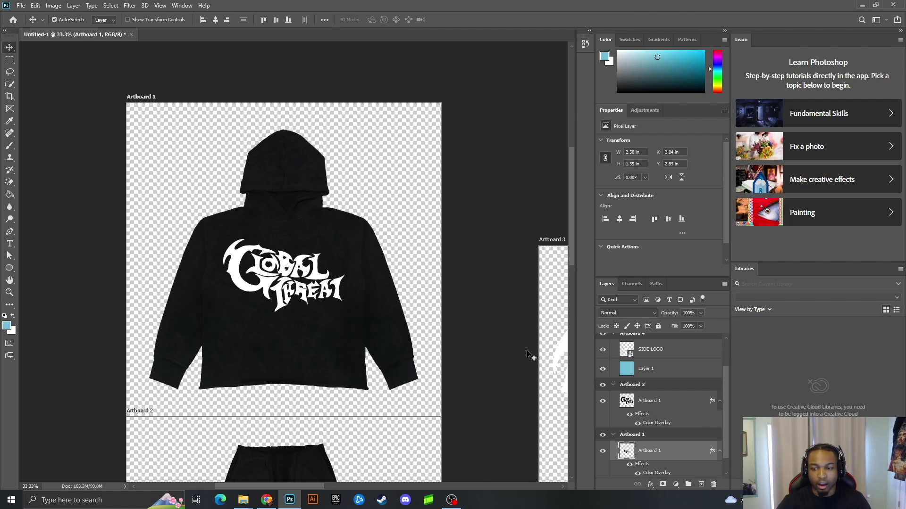
Copy the SIDE LOGO from Artboard 4 and paste it on Artboard 1 directly above the BLACK HOODIE FRONT layer
drag(288, 487, 429, 491)
click(328, 426)
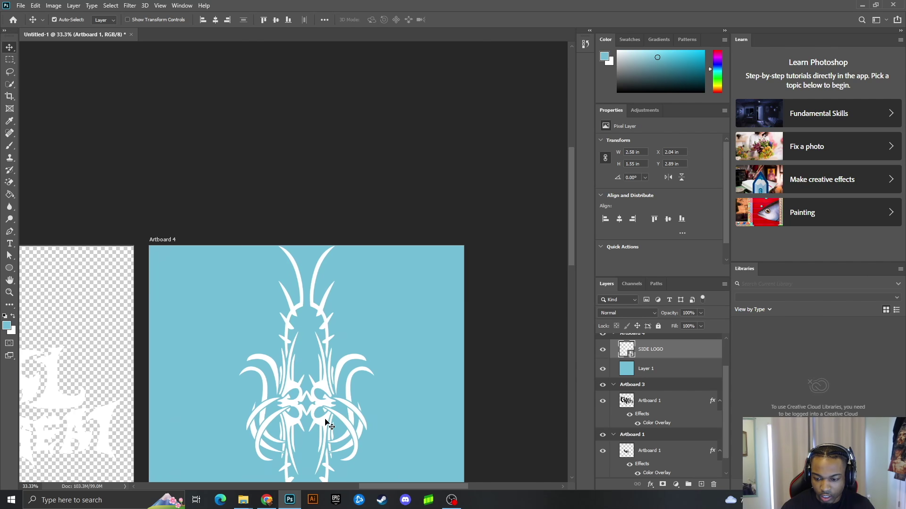
scroll(371, 394, down, 2)
scroll(366, 384, down, 1)
key(ctrl)
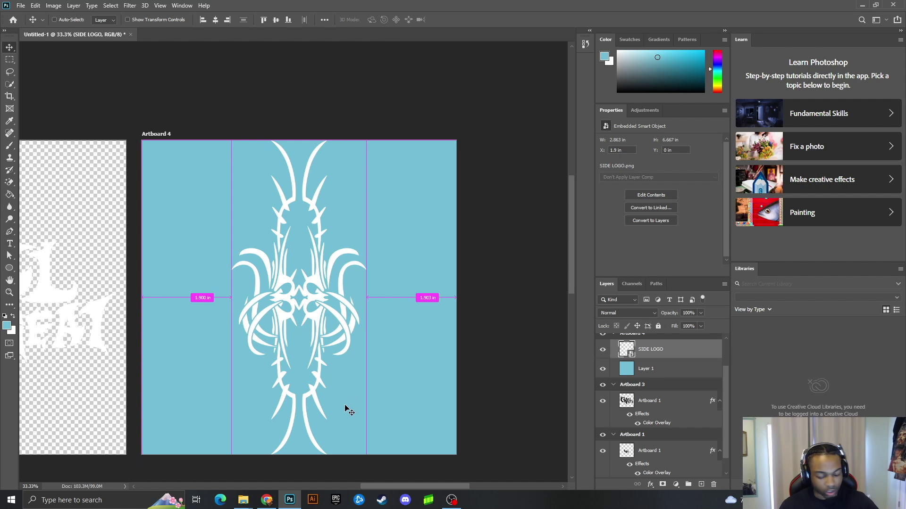
drag(366, 488, 227, 472)
scroll(227, 471, right, 2)
click(192, 262)
scroll(192, 269, up, 2)
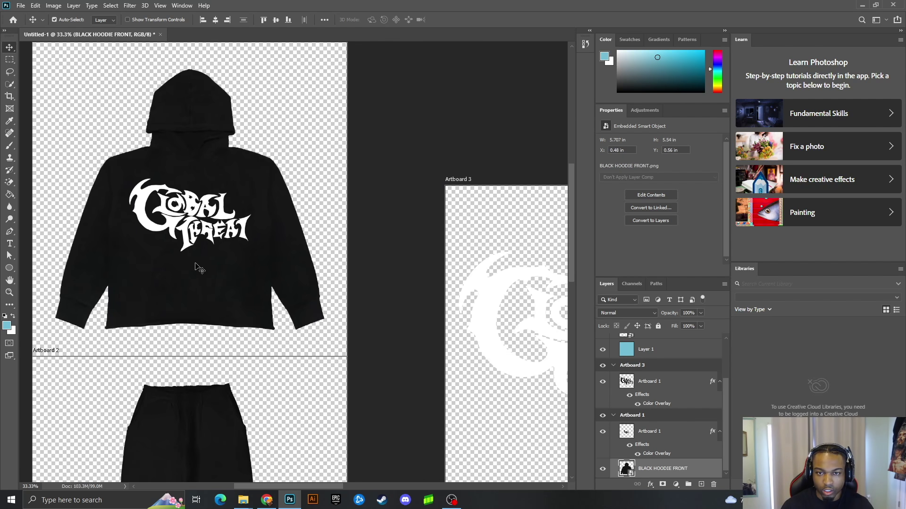
key(ctrl)
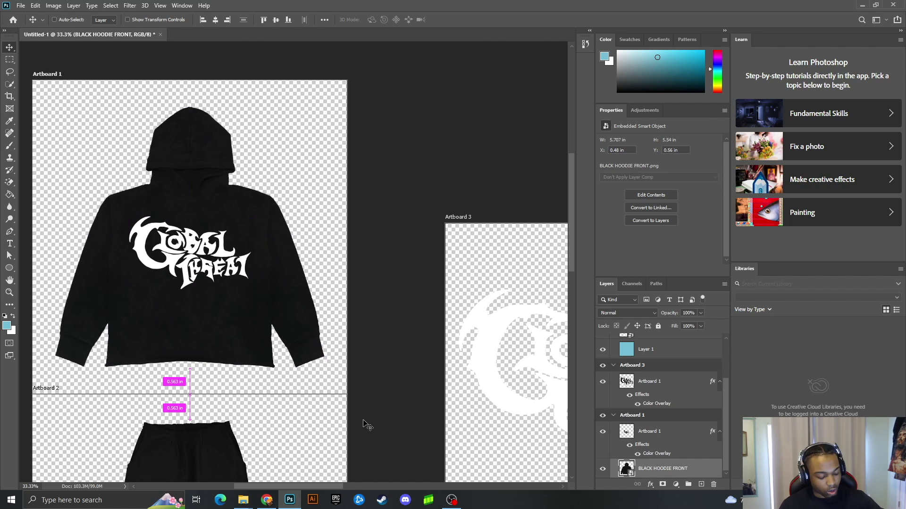
drag(363, 425, 363, 425)
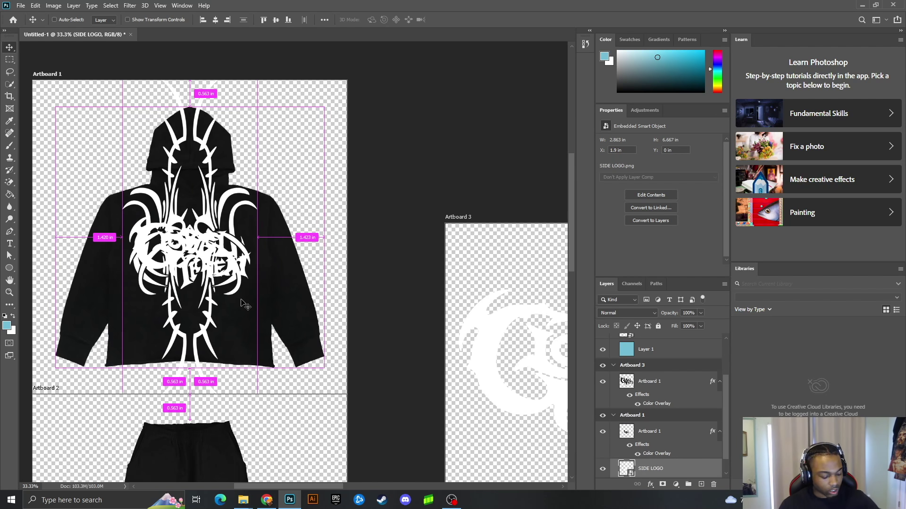
Scale the pasted side logo to about 23%, rotate it about -18.5° along the hoodie's right-hand sleeve edge, and apply the transform
drag(190, 397, 190, 193)
drag(191, 124, 298, 243)
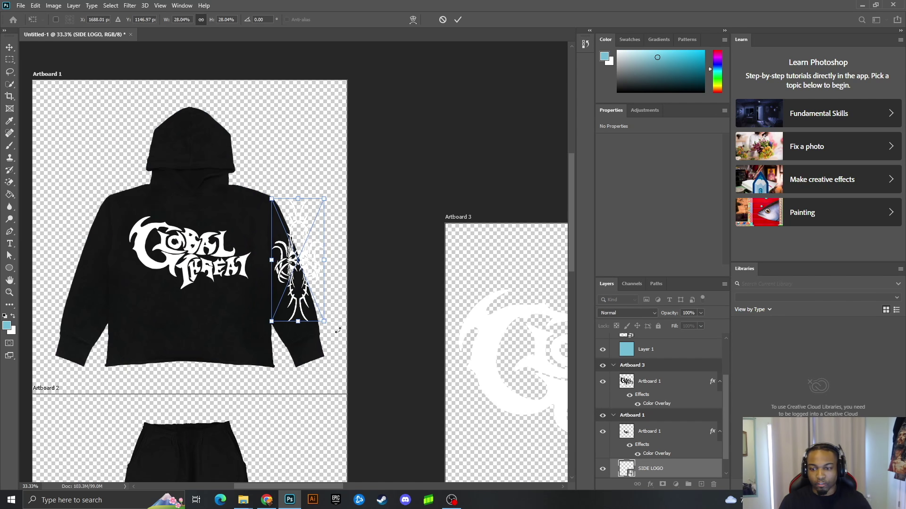
drag(302, 329, 346, 263)
key(ctrl+plus)
key(ctrl+plus)
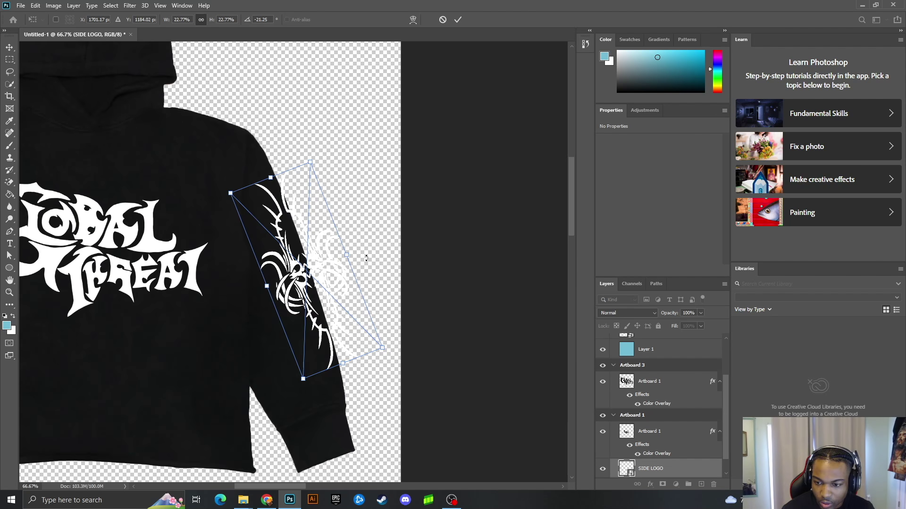
drag(368, 260, 382, 241)
drag(317, 260, 321, 264)
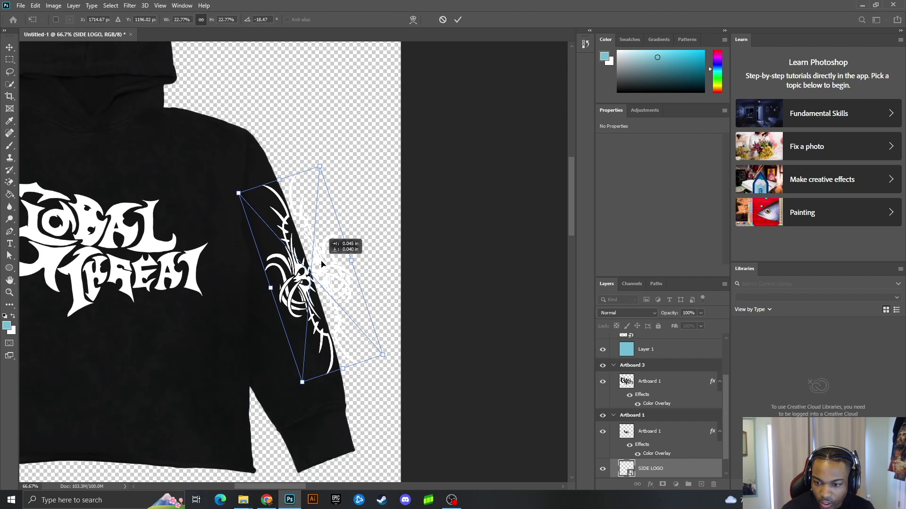
click(459, 21)
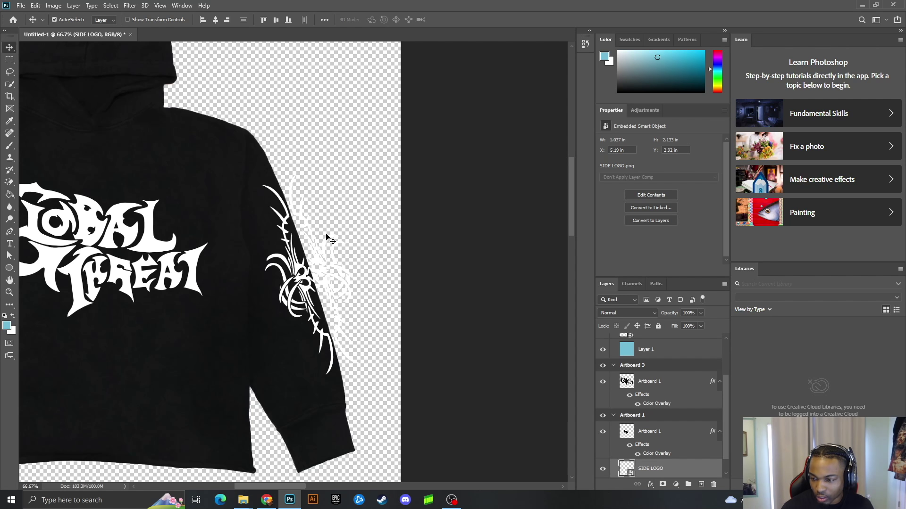
Add a new layer beneath BLACK HOODIE FRONT on Artboard 1 and fill it with the light blue foreground color
scroll(648, 453, down, 1)
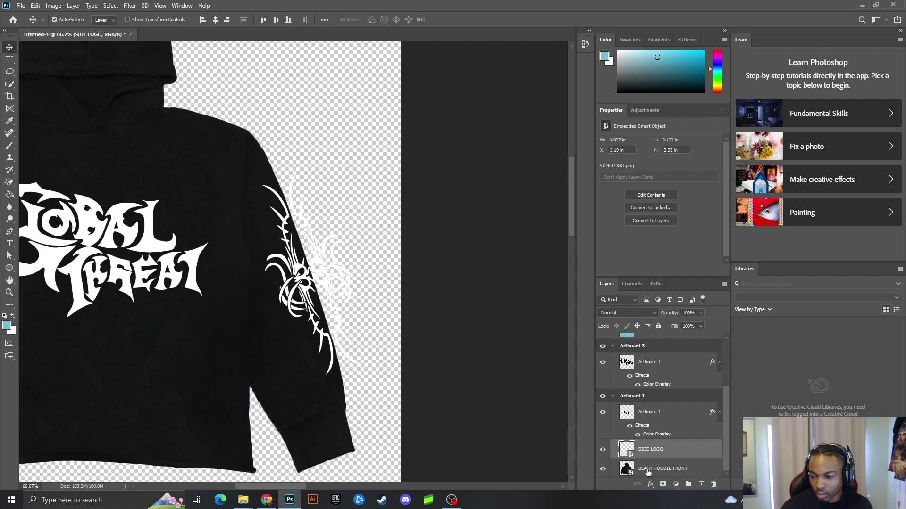
click(701, 484)
drag(669, 430, 657, 478)
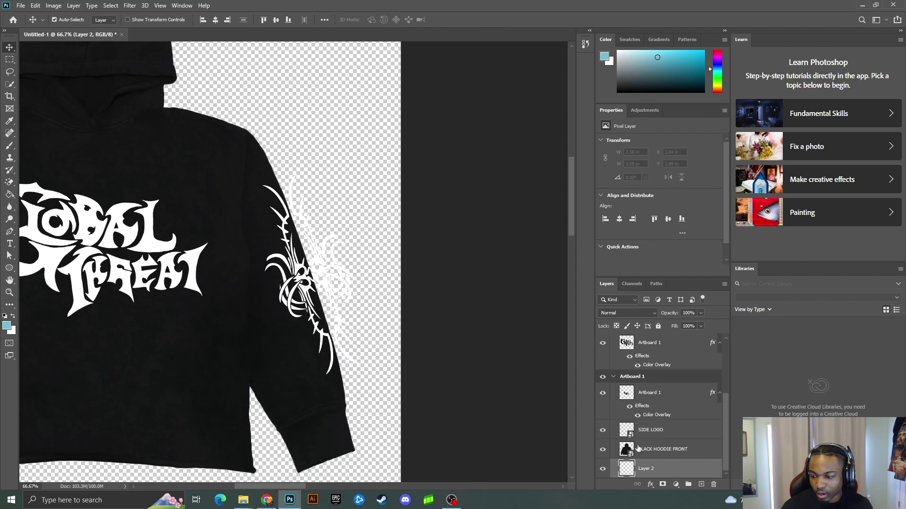
click(9, 194)
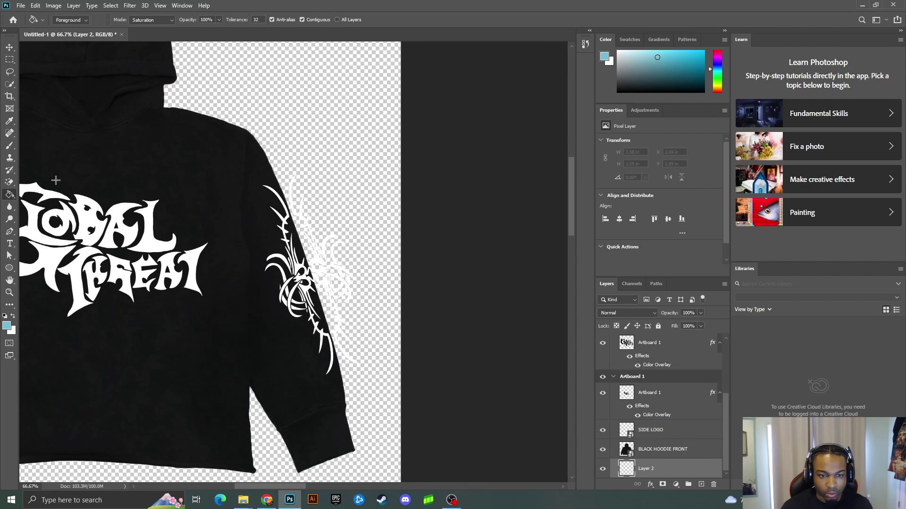
click(280, 98)
Switch to the Eraser tool and set its brush size to 26 px
click(9, 47)
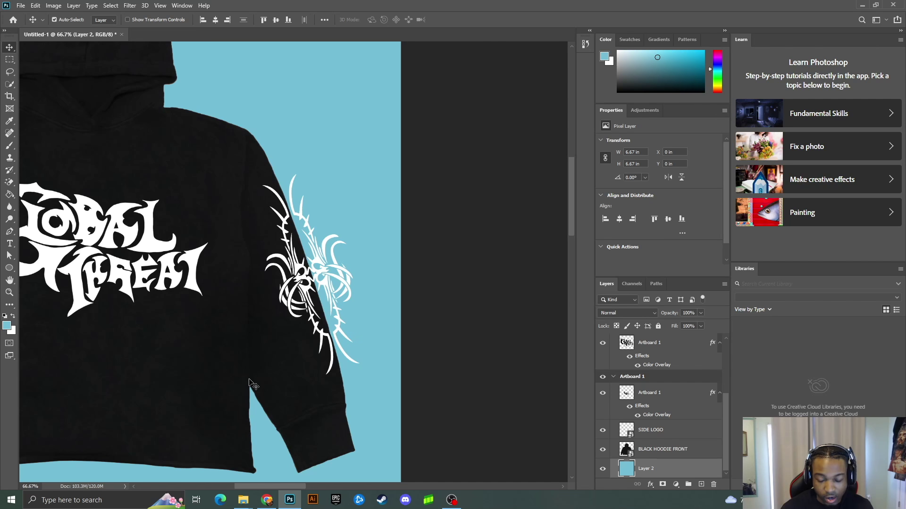
drag(7, 187, 47, 181)
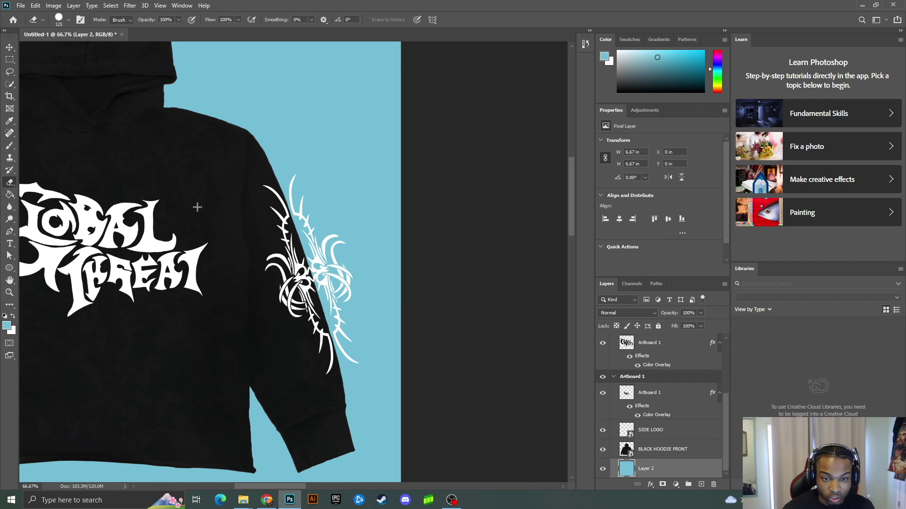
click(68, 20)
drag(64, 49, 57, 50)
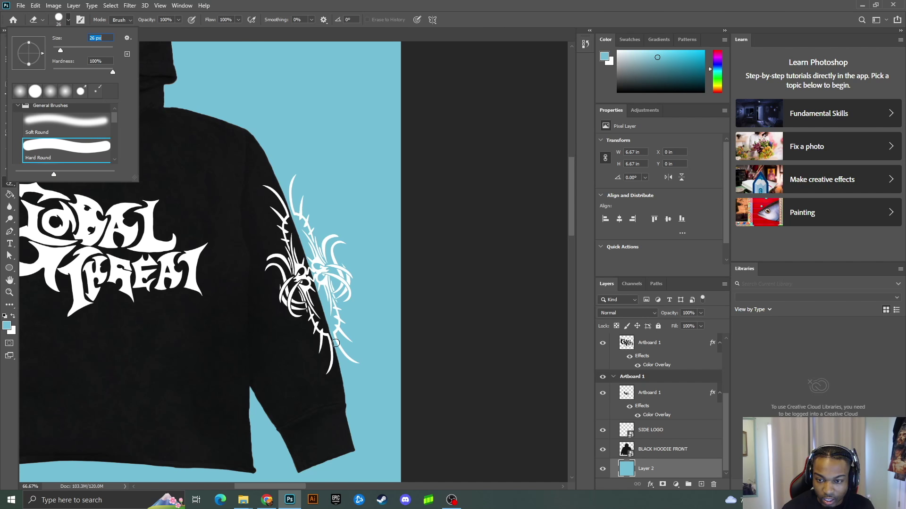
click(69, 20)
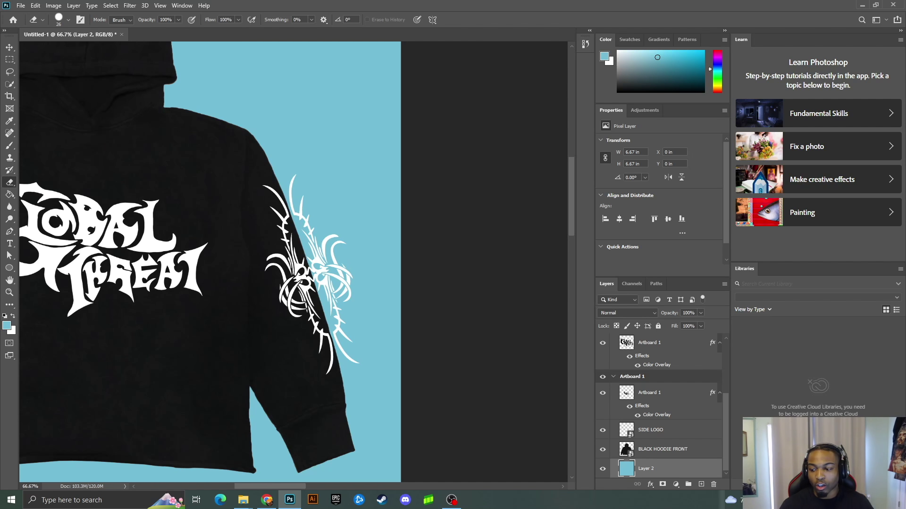
Clip the SIDE LOGO layer to the BLACK HOODIE FRONT layer with a clipping mask on Artboard 1
click(658, 428)
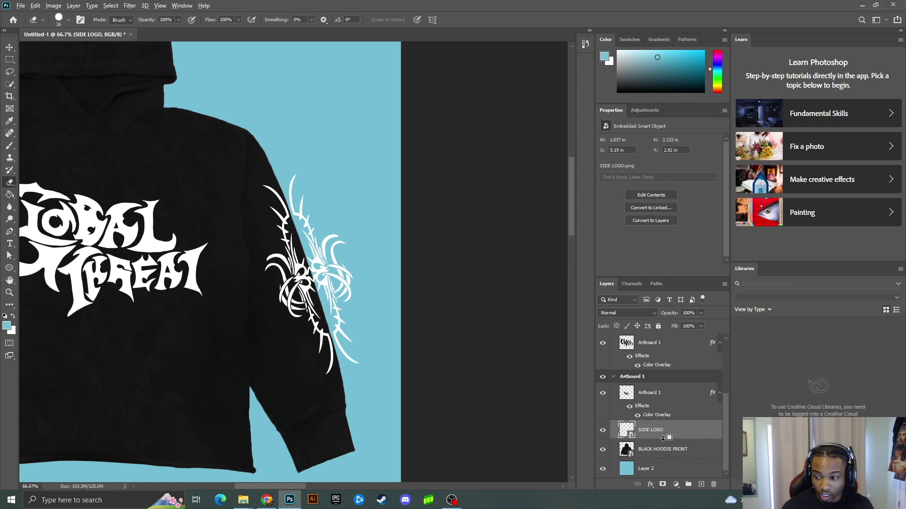
alt+click(638, 436)
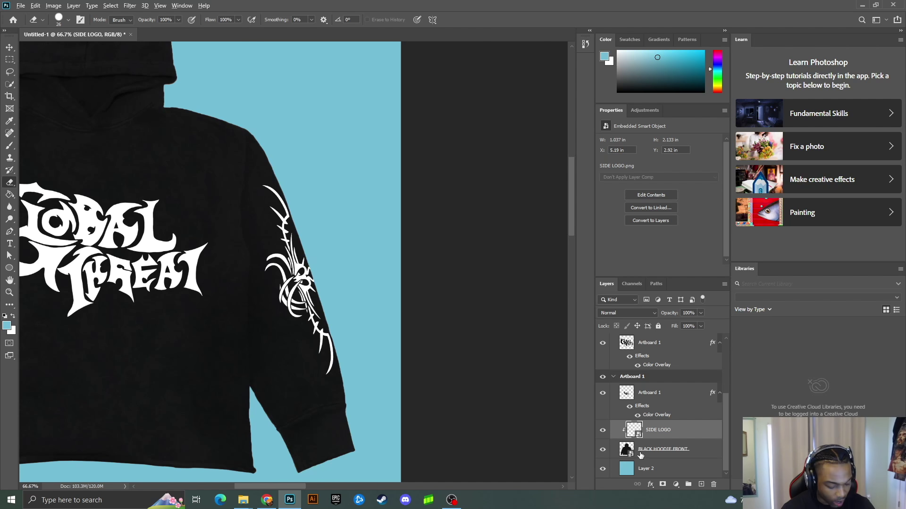
drag(635, 436, 308, 231)
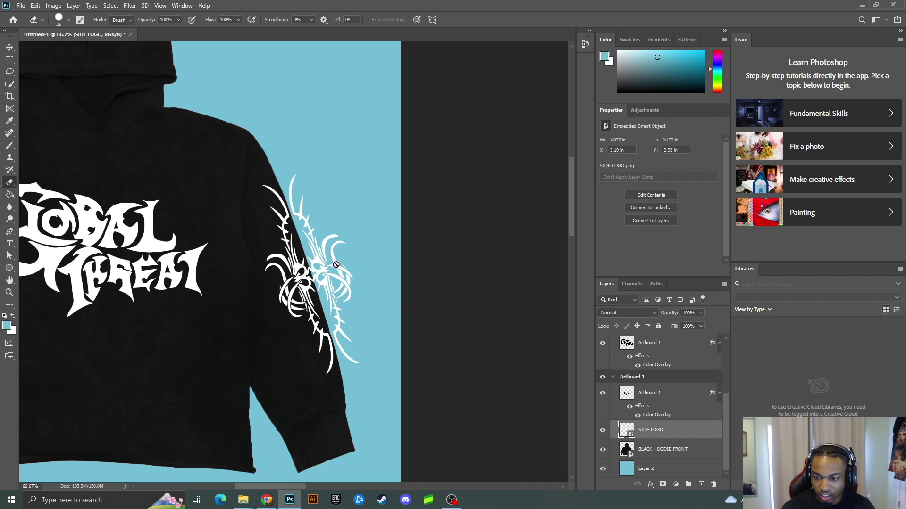
alt+click(632, 436)
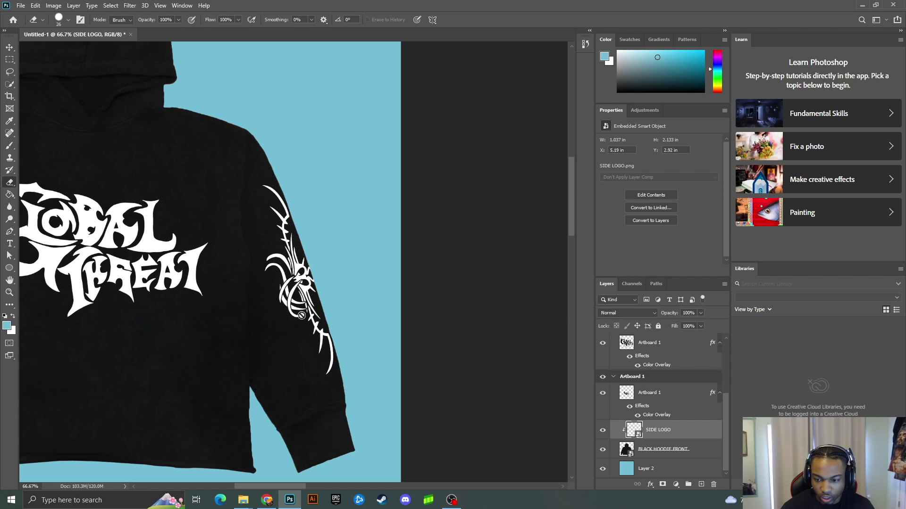
Switch to the Move tool and select the large SIDE LOGO on Artboard 4
click(9, 47)
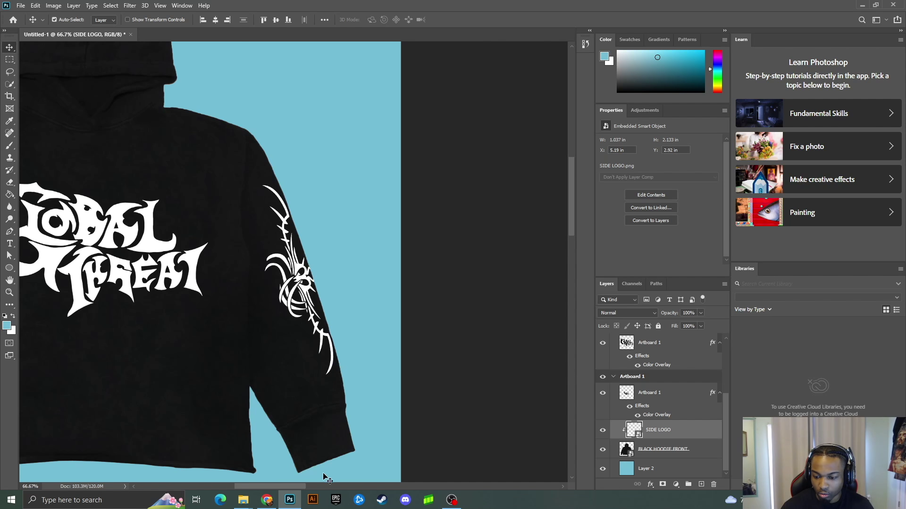
drag(293, 487, 361, 487)
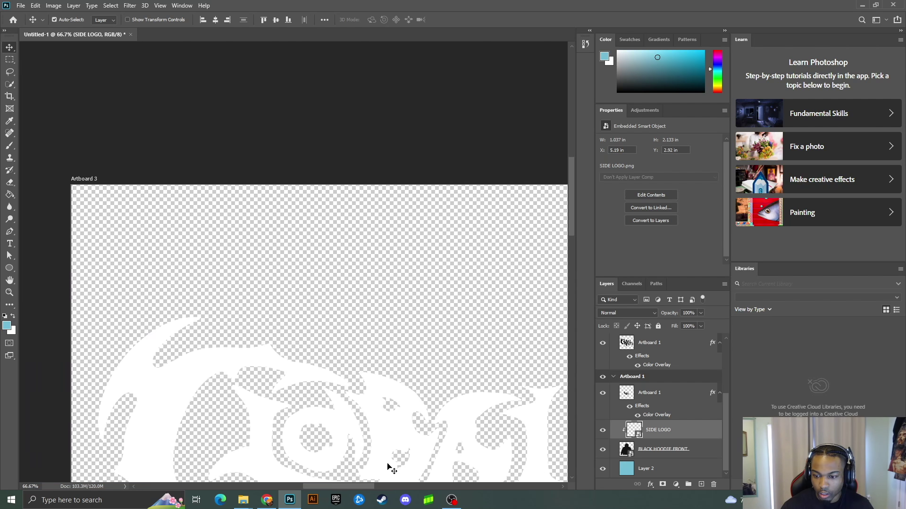
key(ctrl+minus)
key(ctrl+minus)
key(ctrl+minus)
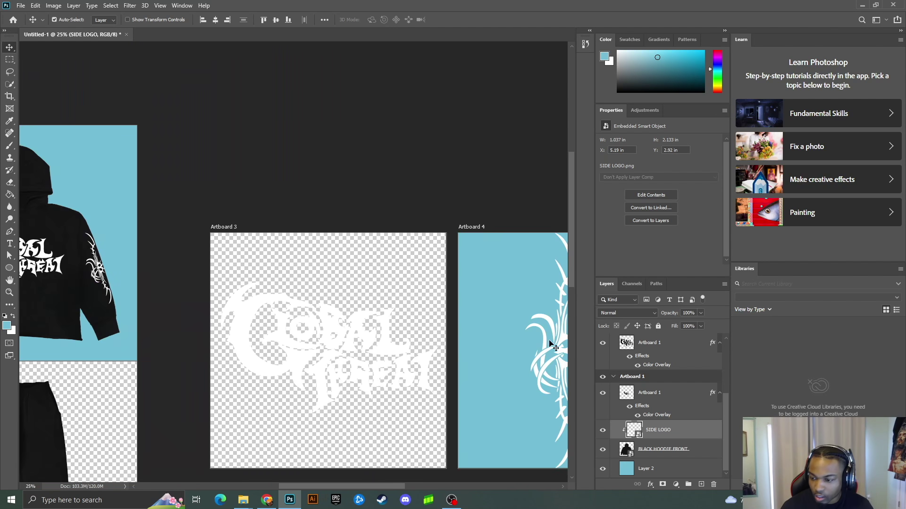
click(564, 345)
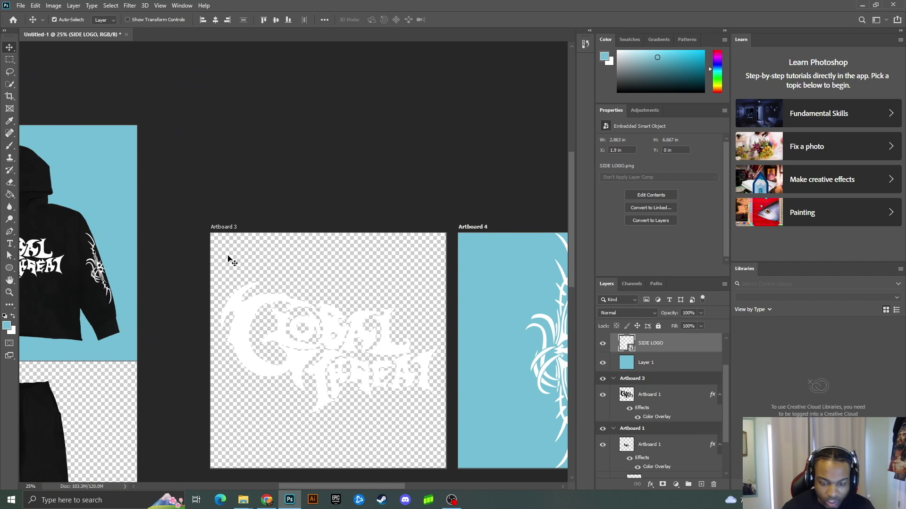
Copy the side logo on the hoodie's right-hand sleeve and paste a duplicate of it into Artboard 1
key(ctrl+plus)
key(ctrl+plus)
key(ctrl+plus)
key(ctrl+plus)
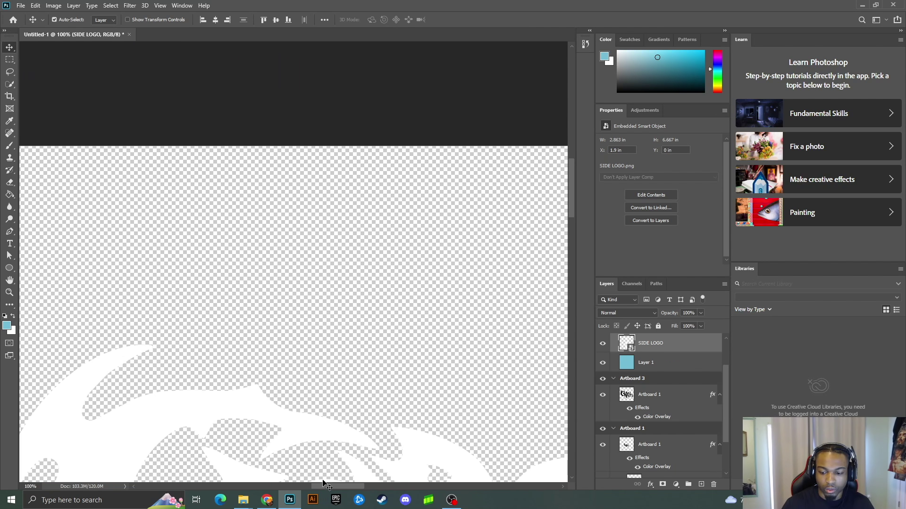
drag(325, 487, 255, 487)
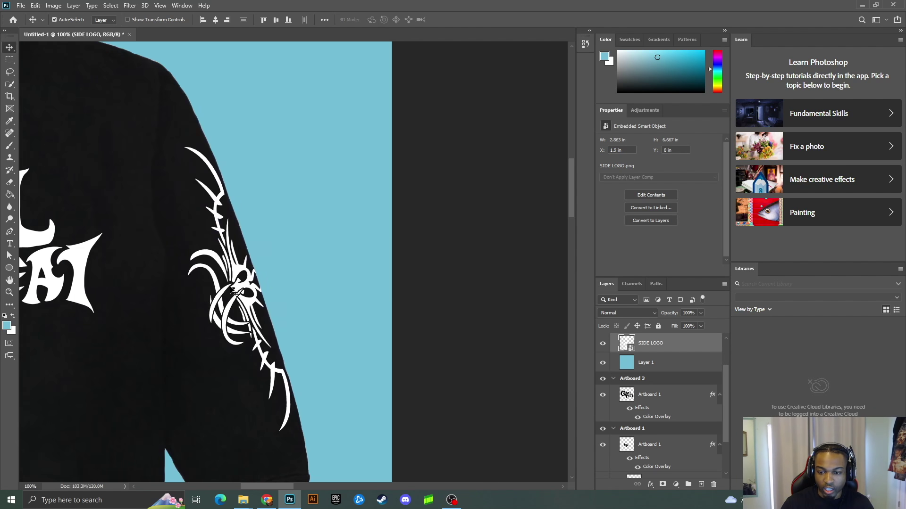
click(252, 309)
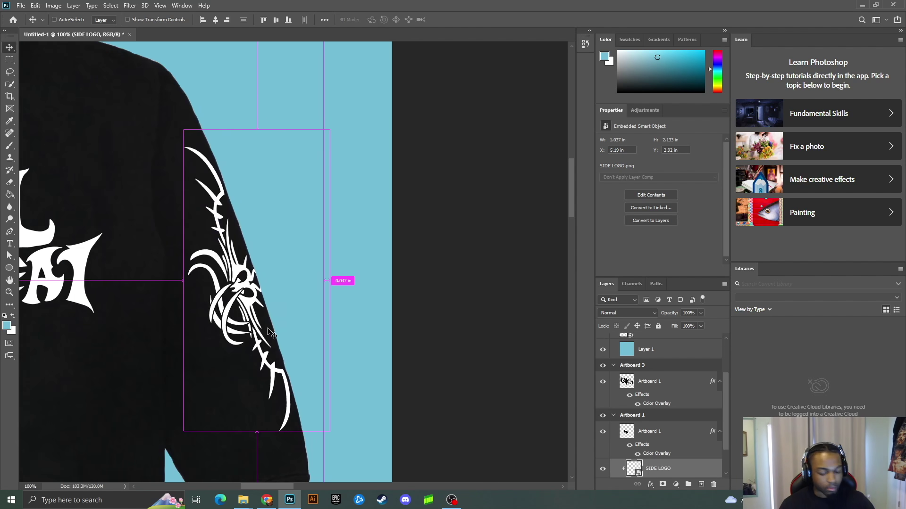
key(ctrl+v)
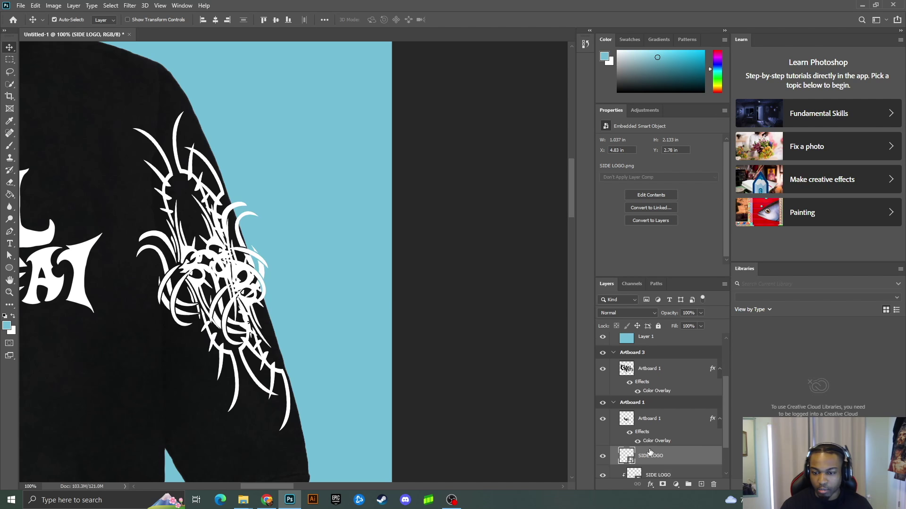
scroll(657, 461, down, 1)
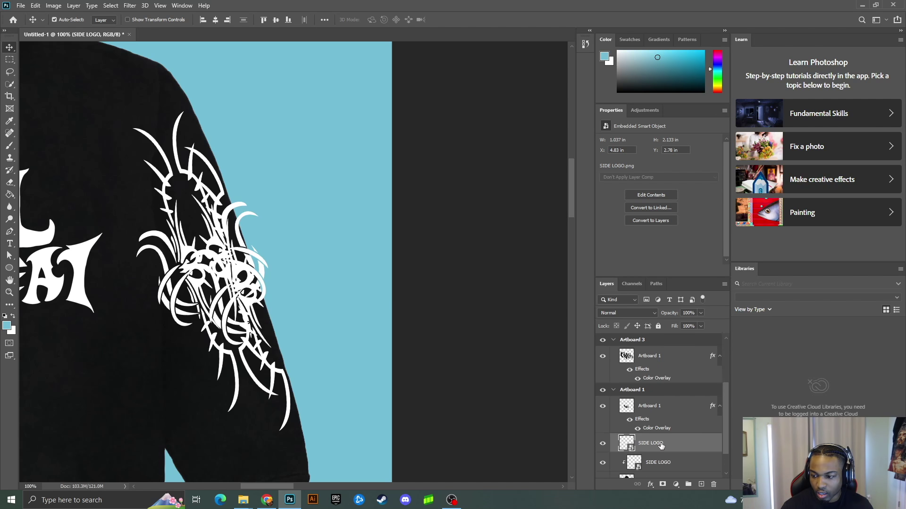
drag(245, 277, 113, 366)
key(ctrl+minus)
key(ctrl+minus)
key(ctrl+minus)
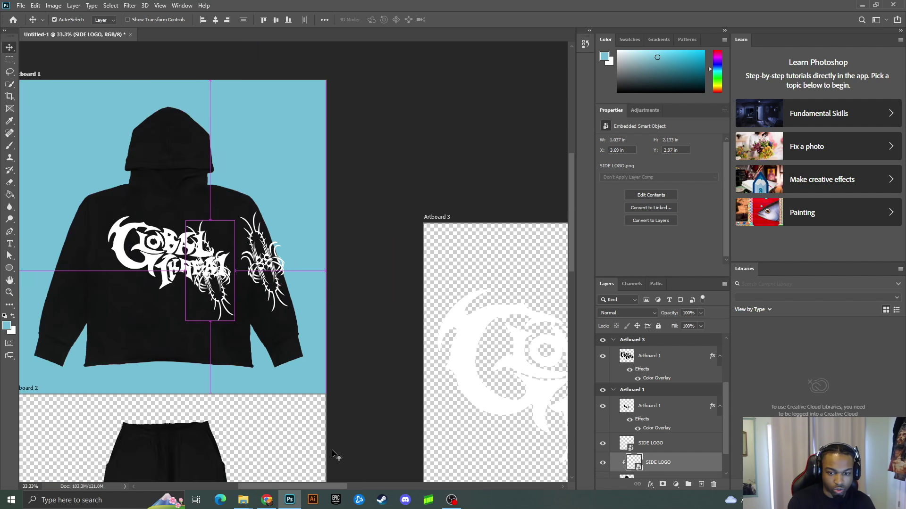
drag(213, 286, 100, 288)
key(ctrl+t)
key(ctrl+z)
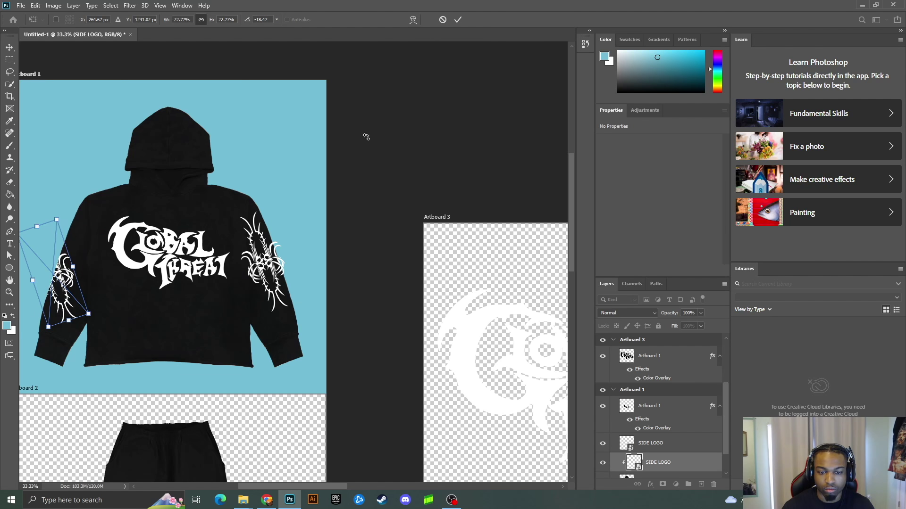
click(442, 19)
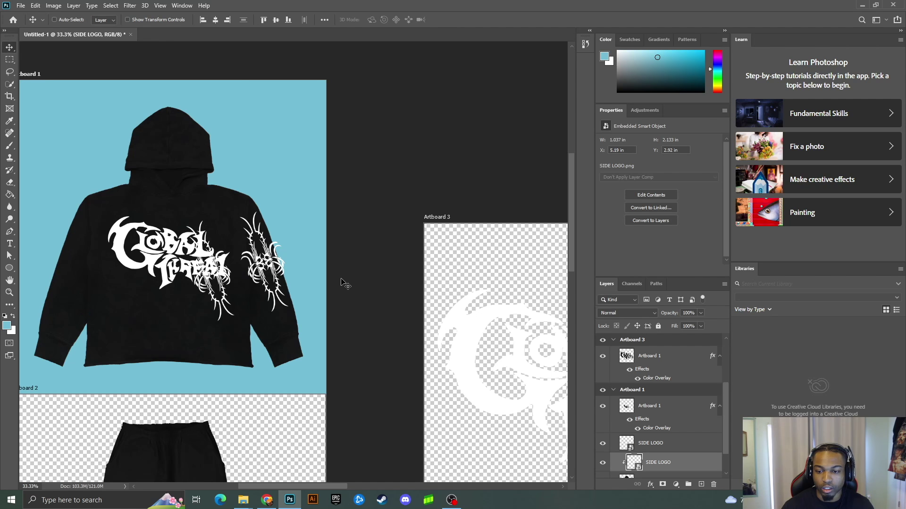
key(ctrl+z)
Transform the unclipped SIDE LOGO copy: move it to the hoodie's left-hand sleeve edge, mirror it horizontally at about 18.5°, and apply
click(670, 443)
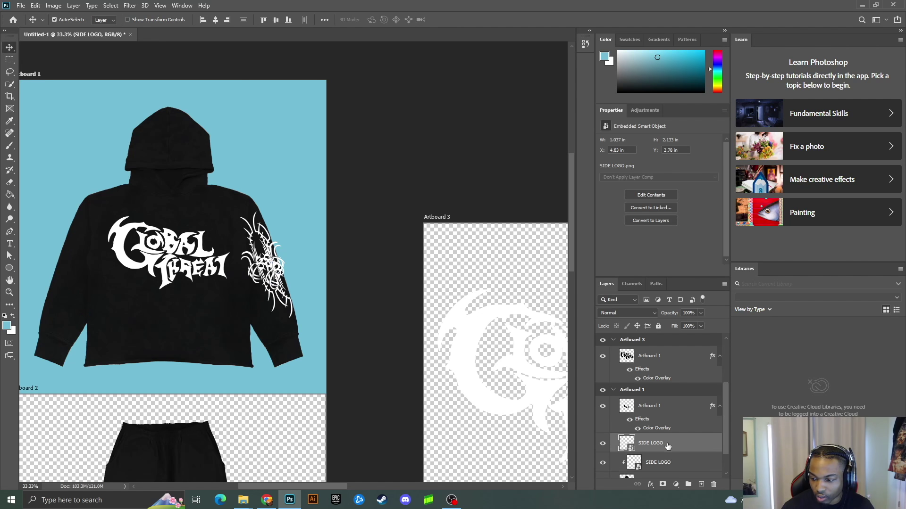
key(ctrl+t)
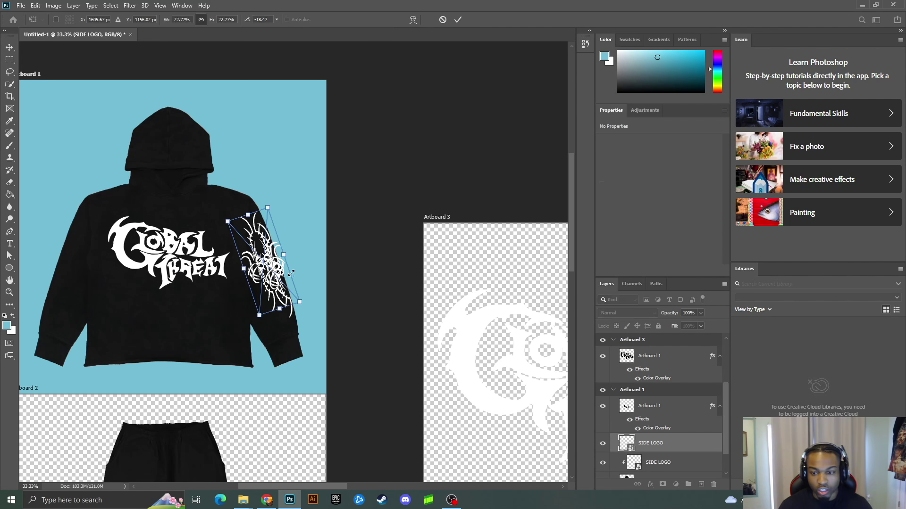
drag(272, 267, 64, 280)
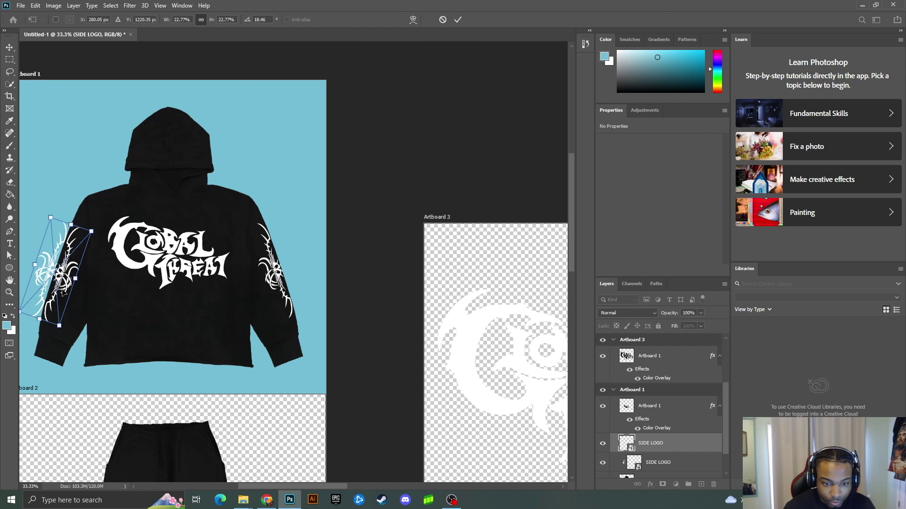
drag(64, 280, 64, 279)
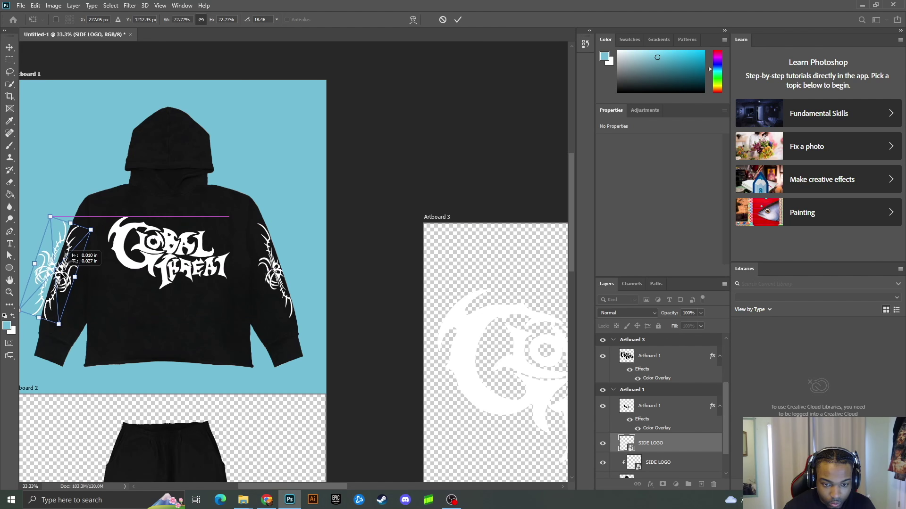
key(ctrl+1)
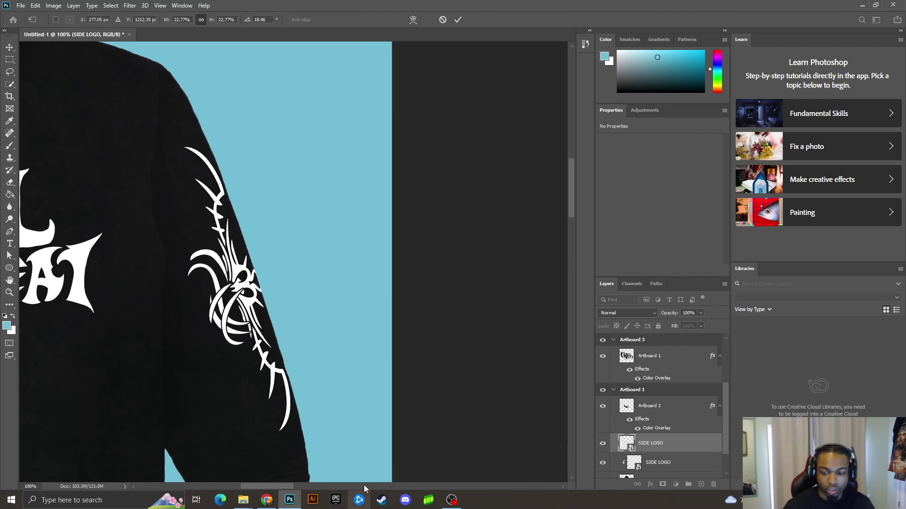
drag(265, 489, 209, 487)
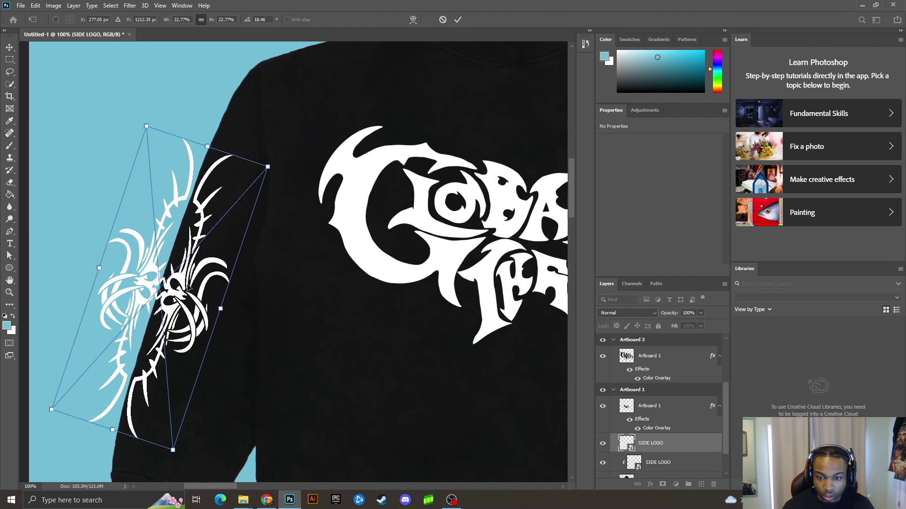
drag(165, 290, 166, 281)
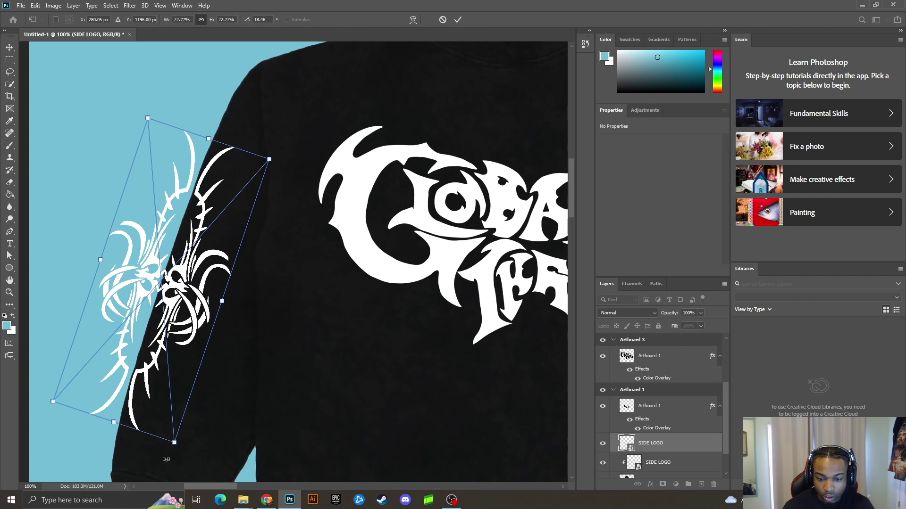
click(458, 20)
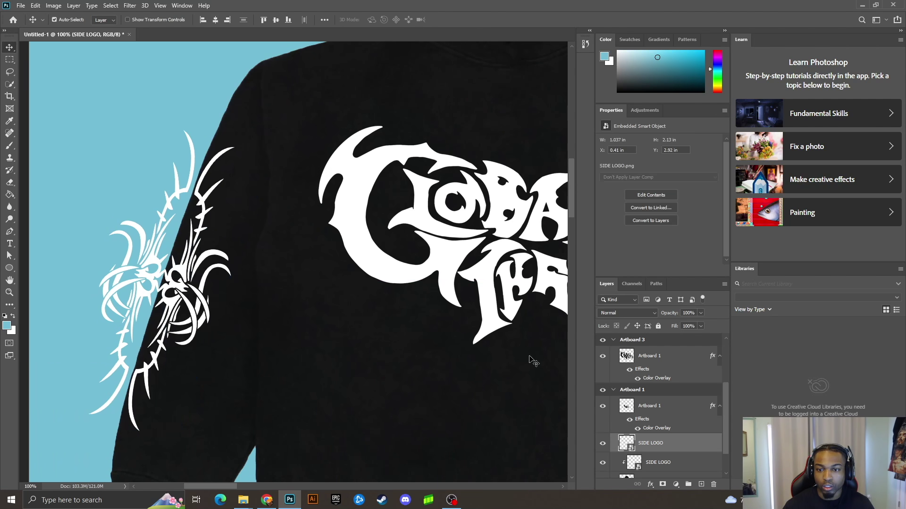
Nudge the mirrored side logo slightly up and to the right on the left-hand sleeve, to about X 0.43 in, Y 2.87 in
key(ctrl+minus)
key(ctrl+minus)
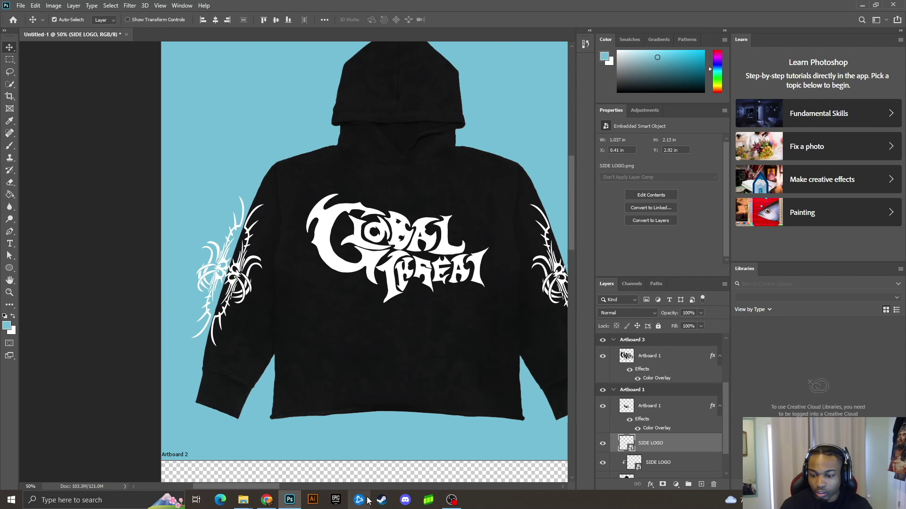
drag(267, 488, 285, 487)
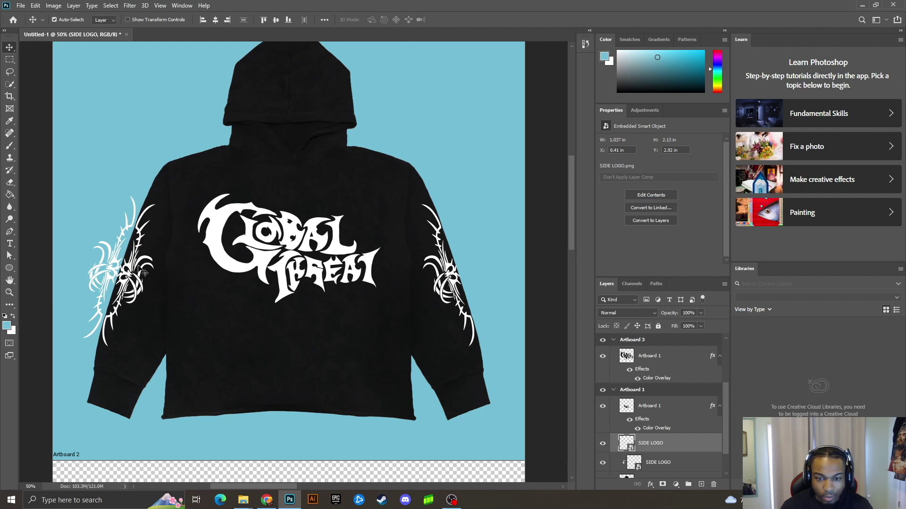
key(ctrl+equal)
key(ctrl+equal)
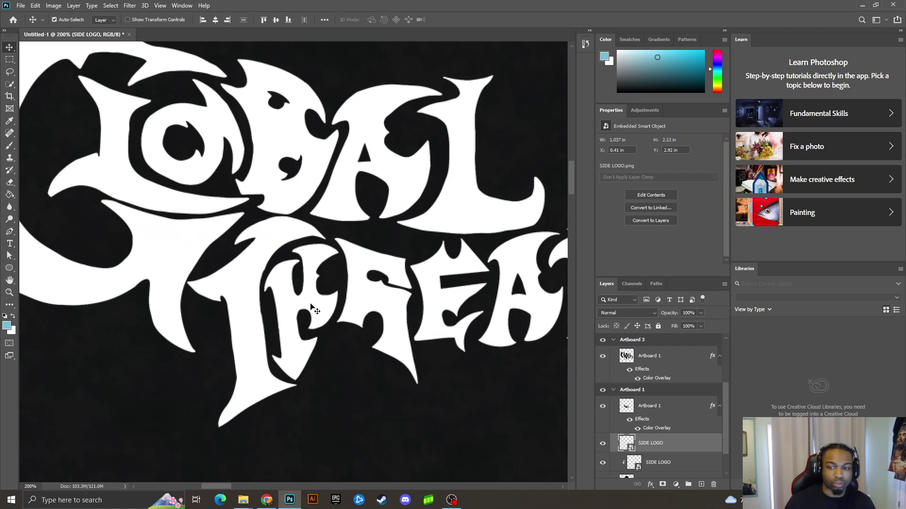
drag(208, 486, 179, 482)
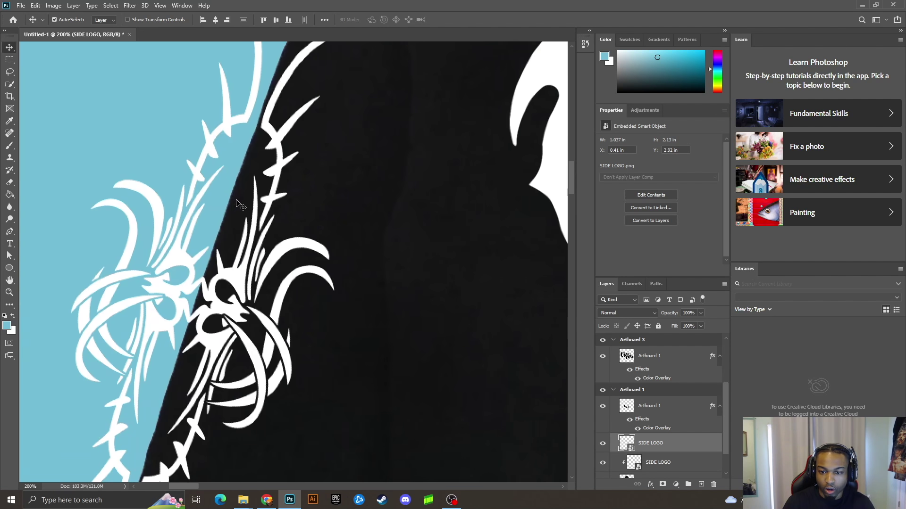
drag(283, 97, 290, 84)
key(ctrl+minus)
key(ctrl+minus)
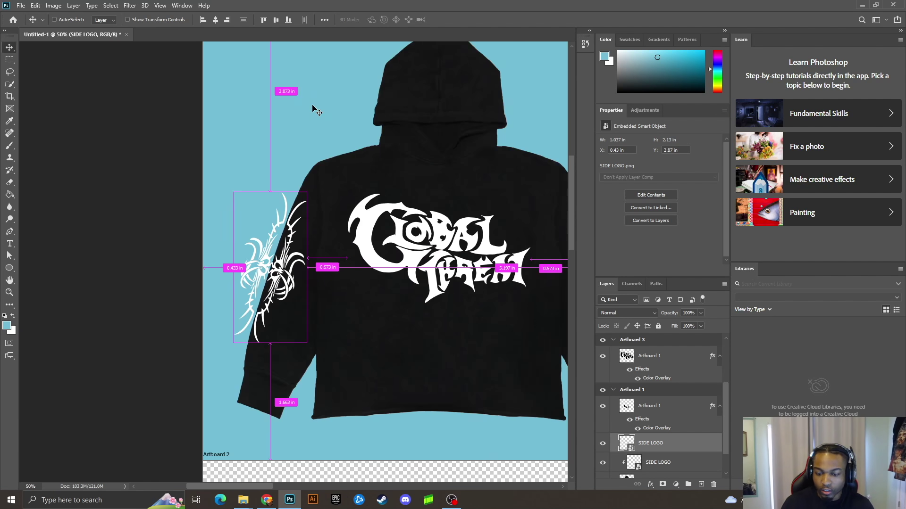
key(ctrl+minus)
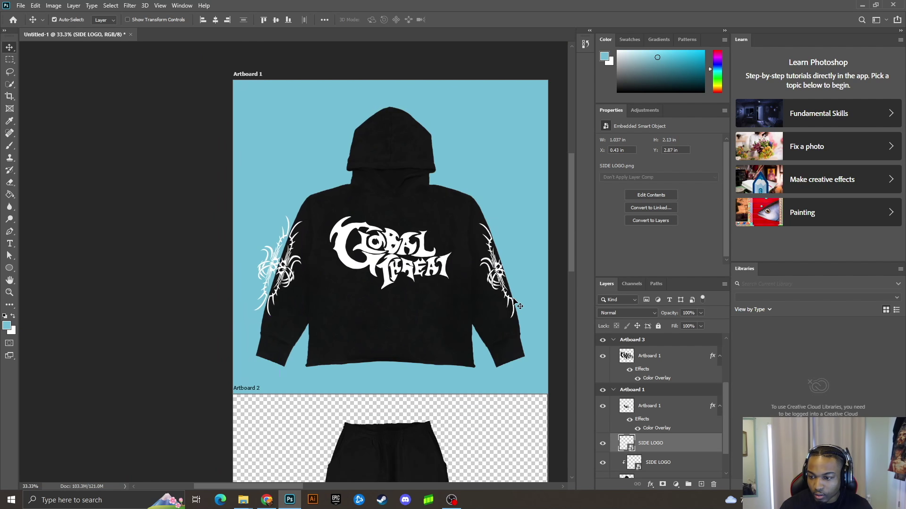
Clip the mirrored SIDE LOGO layer to BLACK HOODIE FRONT, alongside the already clipped SIDE LOGO layer
click(518, 306)
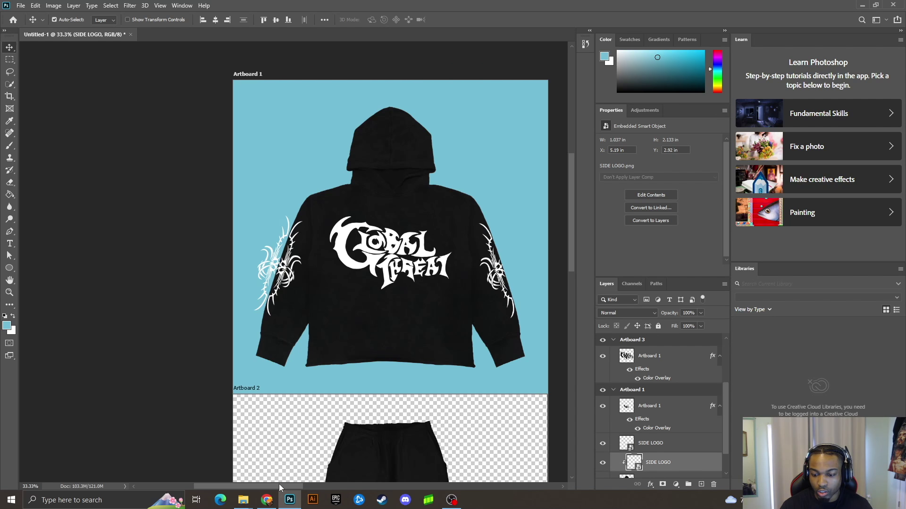
drag(280, 487, 318, 487)
scroll(655, 439, down, 1)
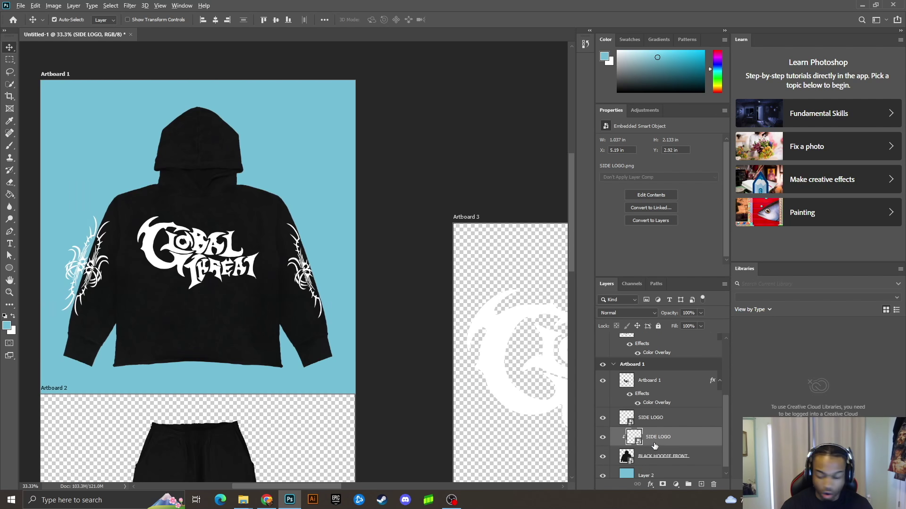
alt+click(653, 426)
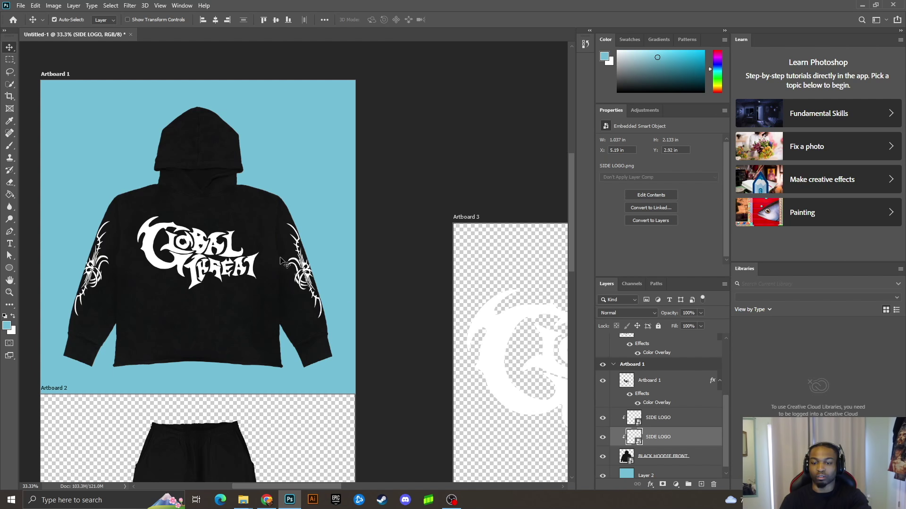
Release the clipping masks of both SIDE LOGO layers and clip them to BLACK HOODIE FRONT again
drag(331, 485, 319, 486)
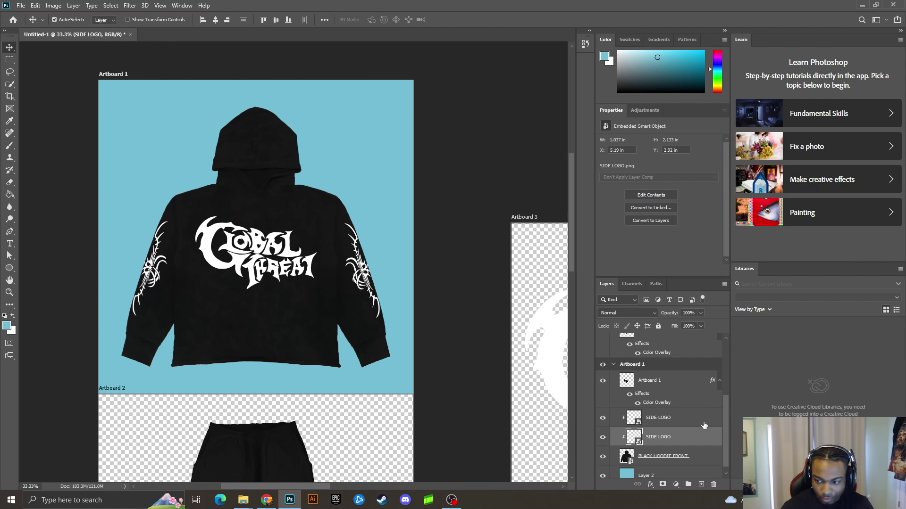
alt+click(634, 445)
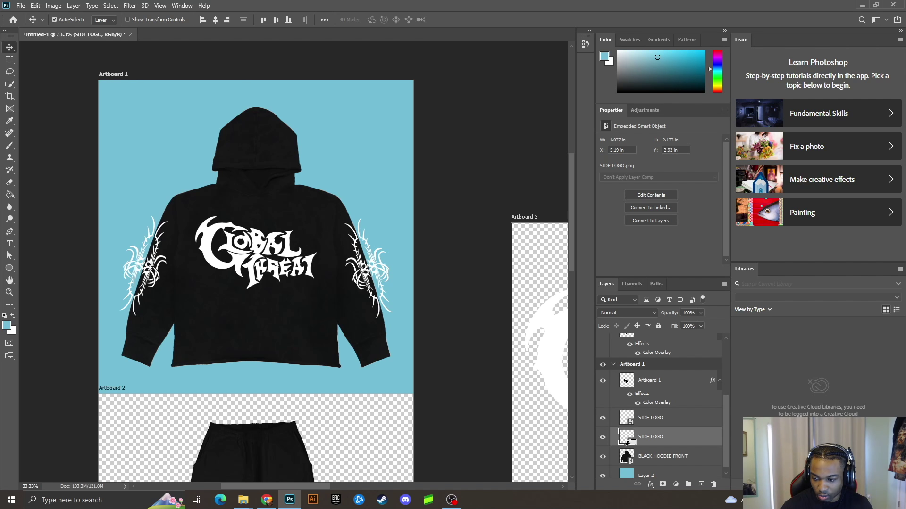
alt+click(626, 446)
alt+click(627, 427)
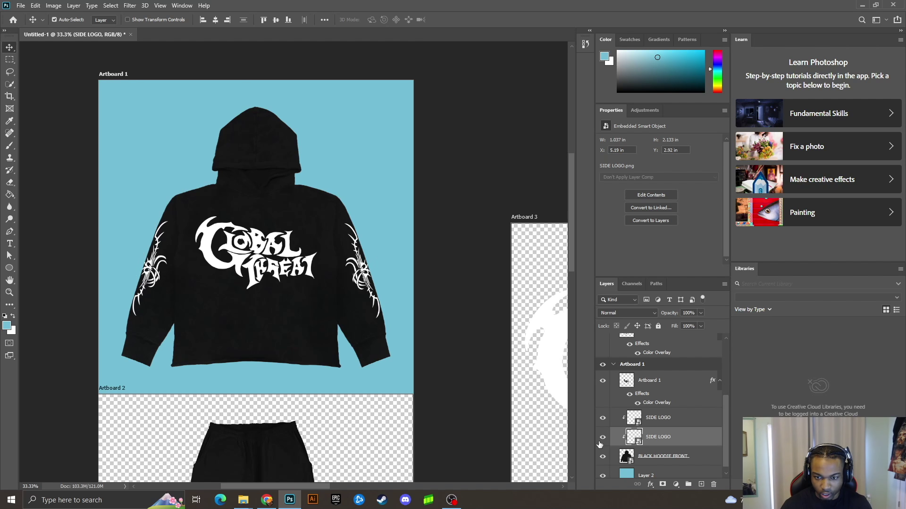
Select the Global Threat logo on the hoodie's chest and clip its layer to BLACK HOODIE FRONT as well
scroll(602, 444, down, 1)
scroll(312, 377, down, 1)
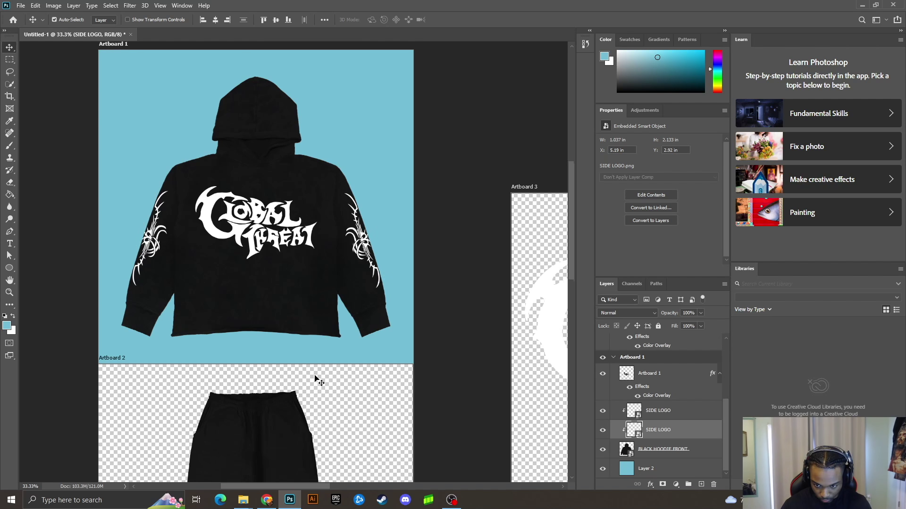
click(258, 207)
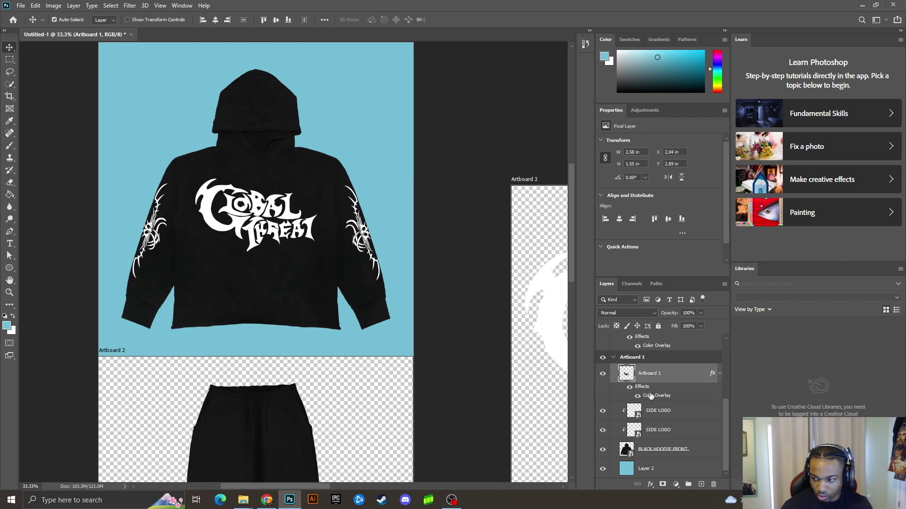
alt+click(648, 399)
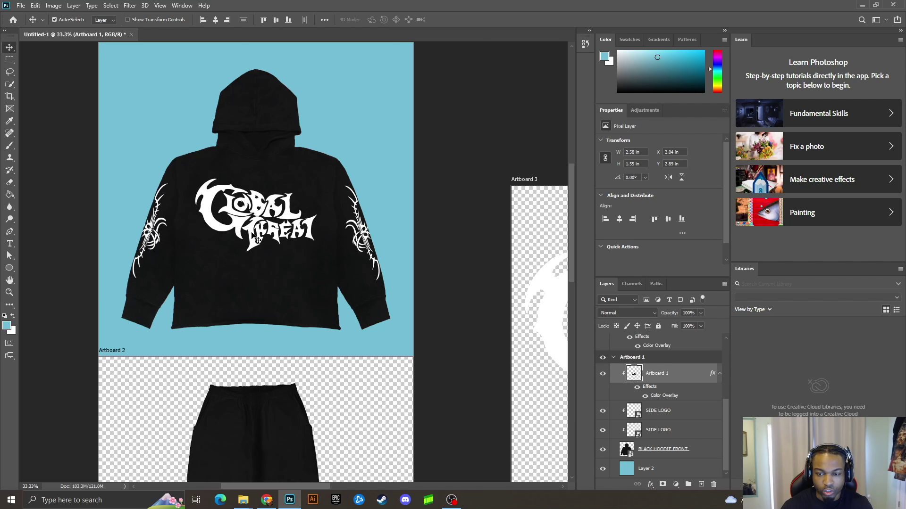
Release the hoodie's chest Global Threat logo layer from its clipping mask, leaving the two SIDE LOGO layers clipped
mouse_move(251, 234)
mouse_down()
mouse_move(255, 108)
mouse_move(252, 242)
mouse_move(217, 132)
mouse_move(339, 157)
mouse_move(377, 288)
mouse_move(357, 352)
mouse_move(226, 351)
mouse_move(252, 215)
mouse_move(248, 232)
mouse_up()
alt+click(657, 387)
Copy the blue background from Artboard 4's Layer 1 into Artboard 2, beneath the BLACK SWEATPANTS layer
scroll(222, 311, down, 2)
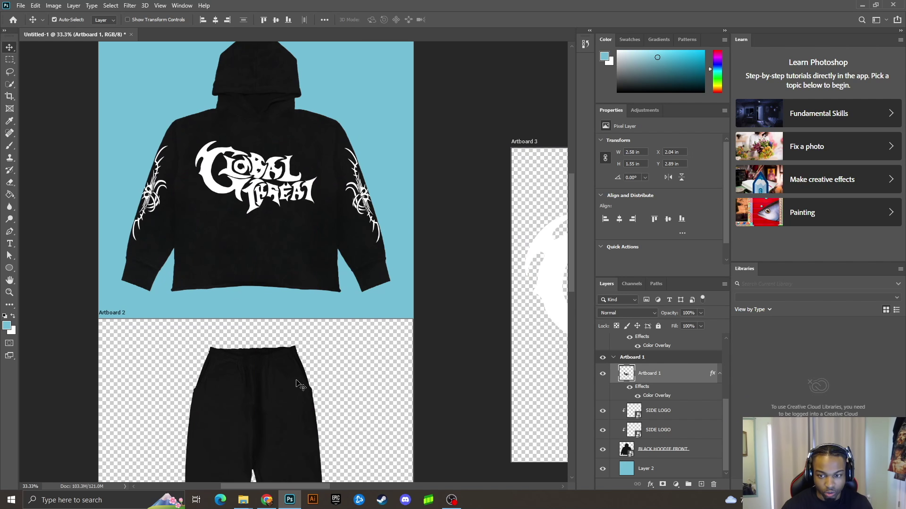
scroll(300, 391, down, 1)
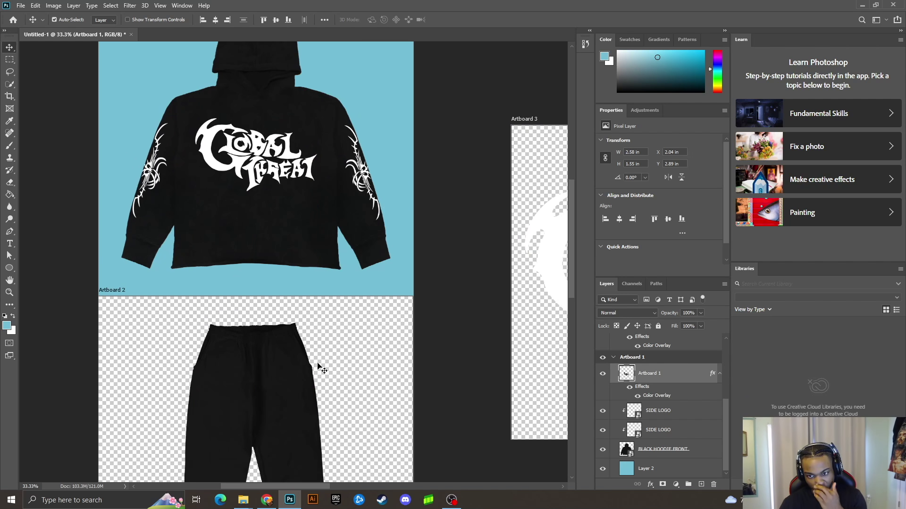
scroll(317, 364, down, 7)
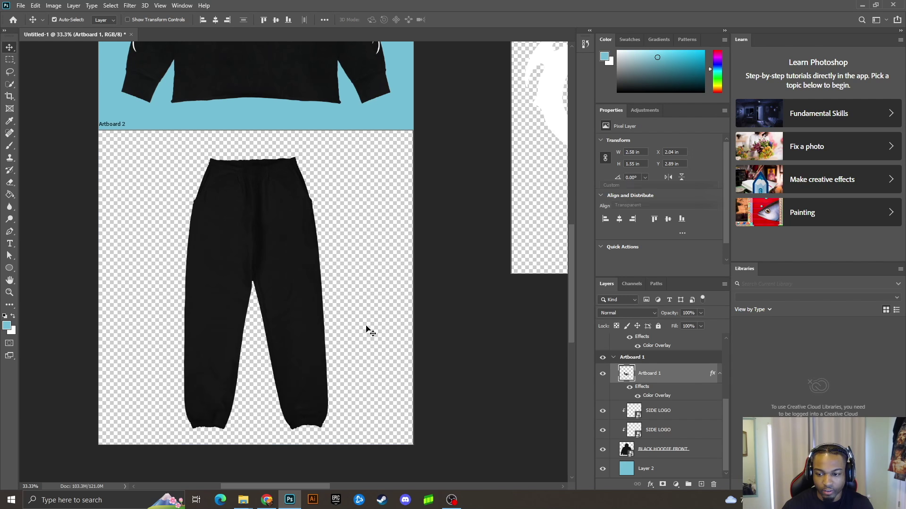
click(368, 330)
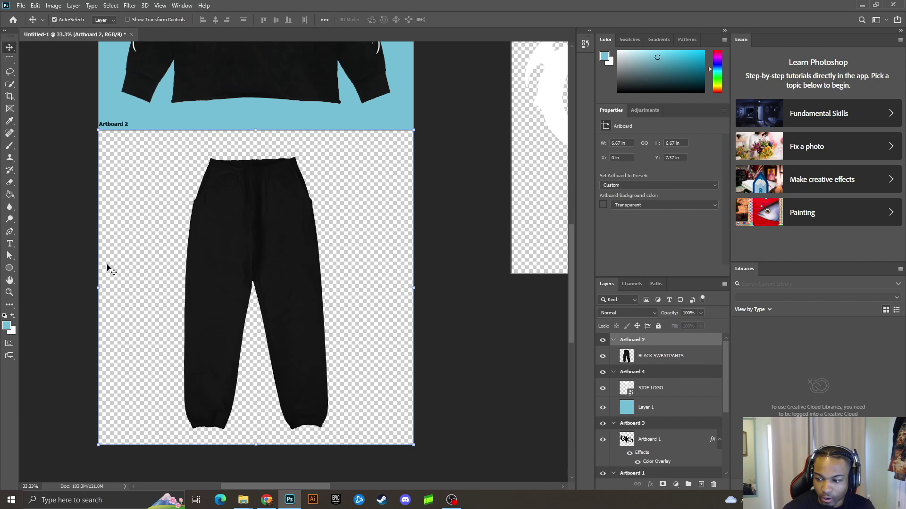
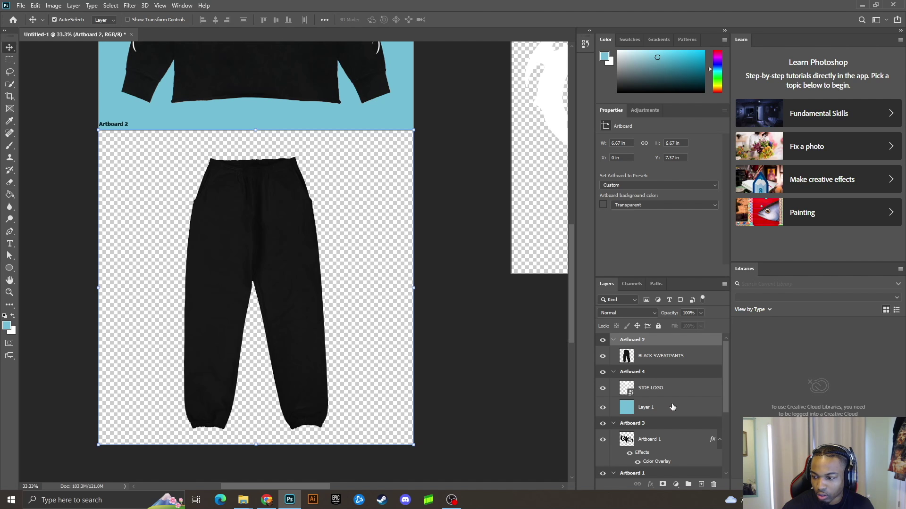
mouse_move(668, 409)
mouse_down()
mouse_move(665, 362)
mouse_move(665, 409)
mouse_up()
drag(654, 355, 658, 380)
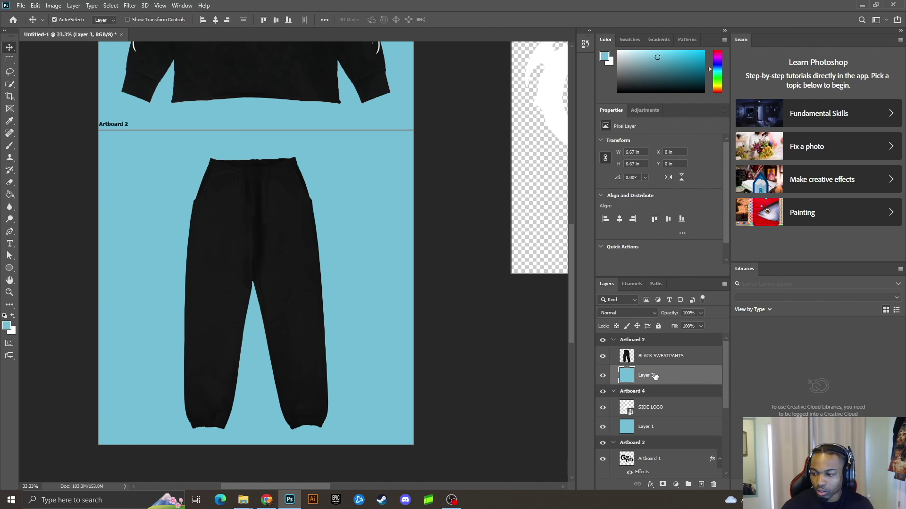
Review the hoodie and sweatpants artboards together on their blue backgrounds
scroll(189, 288, up, 2)
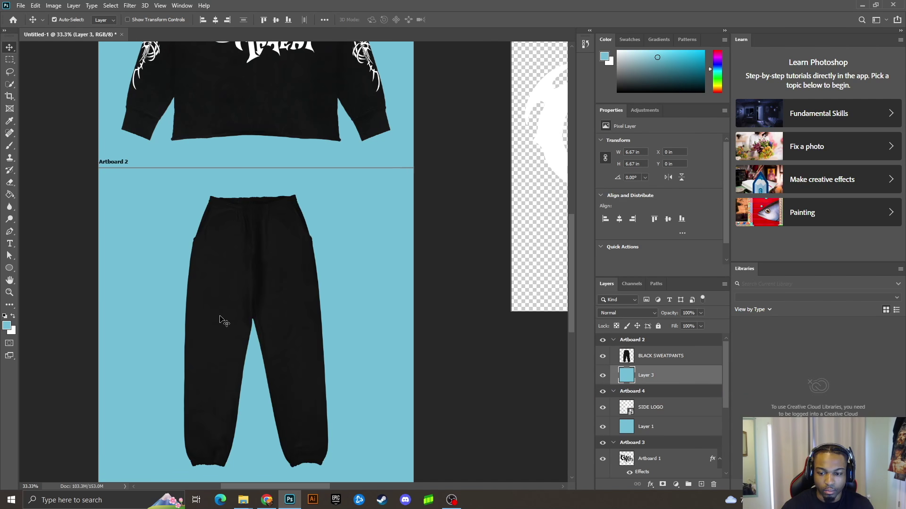
scroll(357, 85, up, 2)
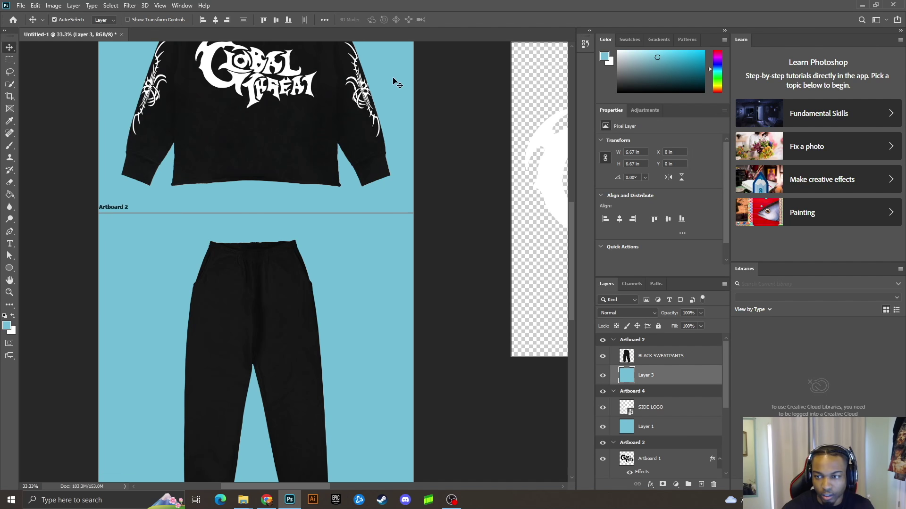
scroll(286, 364, down, 4)
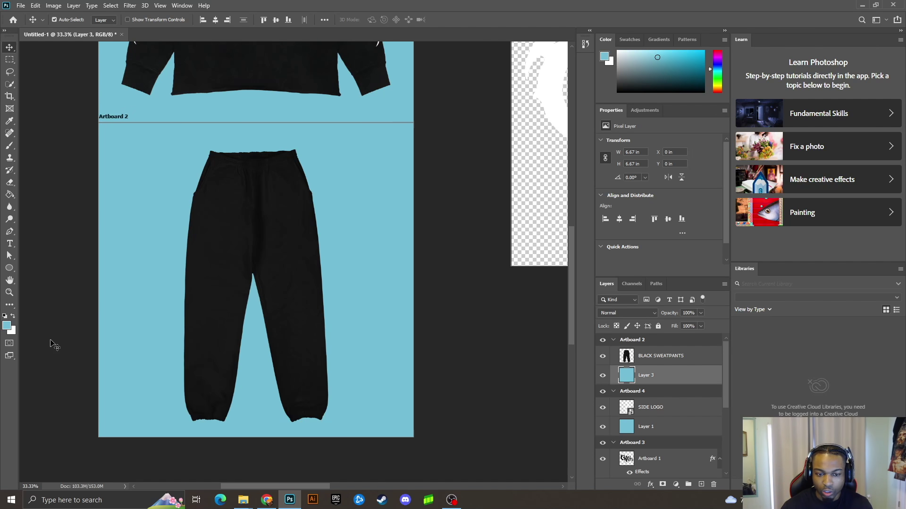
mouse_move(243, 500)
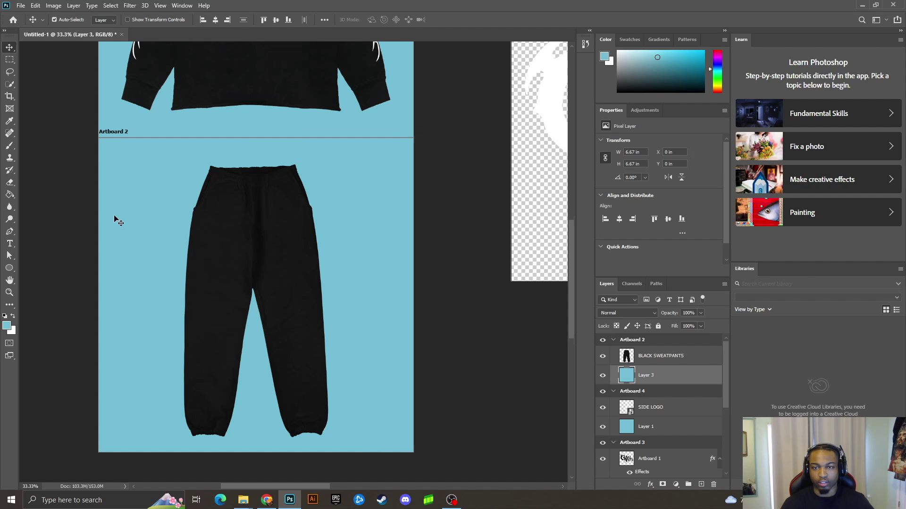
scroll(122, 216, up, 3)
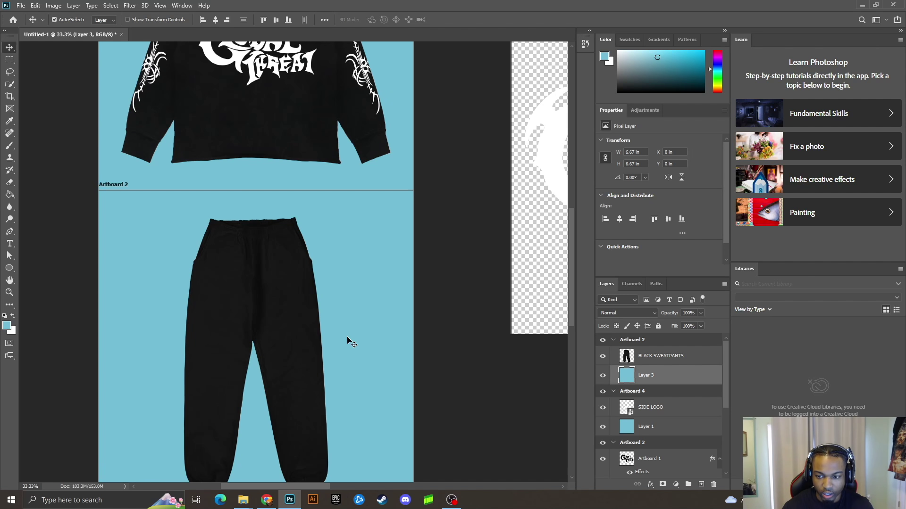
scroll(346, 349, up, 2)
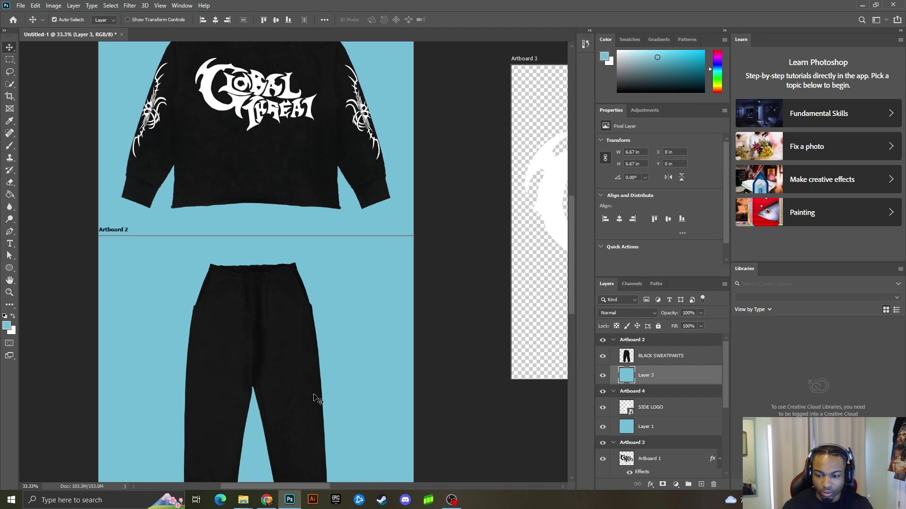
scroll(359, 283, up, 1)
scroll(394, 394, down, 3)
Copy the side logo from Artboard 4 and paste it into Artboard 2 above the BLACK SWEATPANTS layer
drag(326, 487, 406, 485)
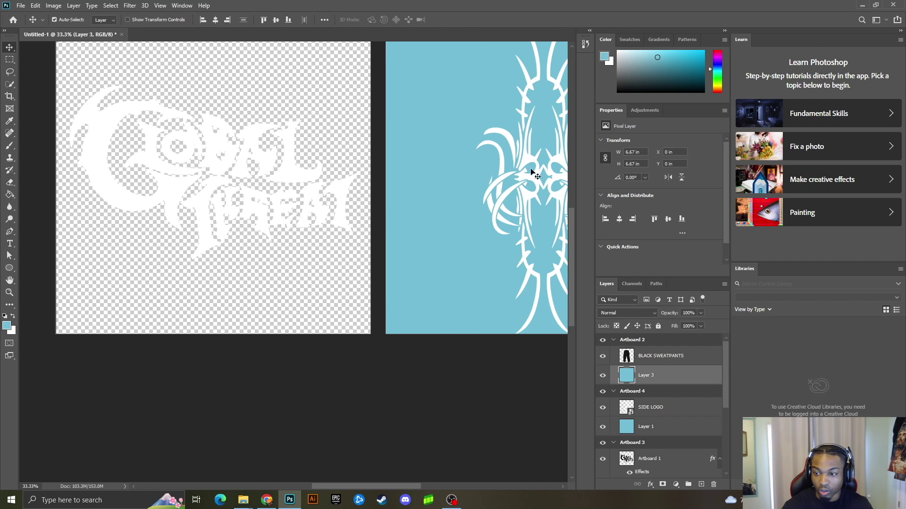
click(521, 199)
drag(327, 487, 243, 487)
scroll(268, 343, down, 2)
click(268, 343)
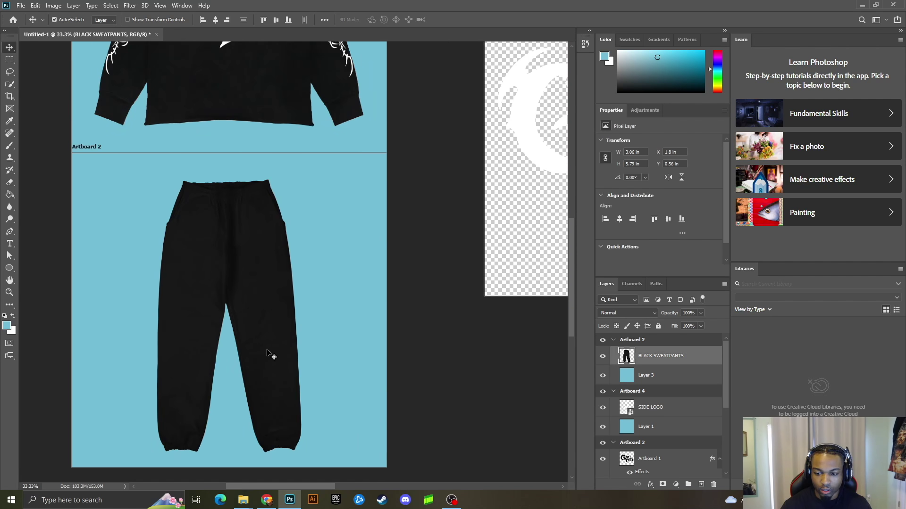
key(ctrl+v)
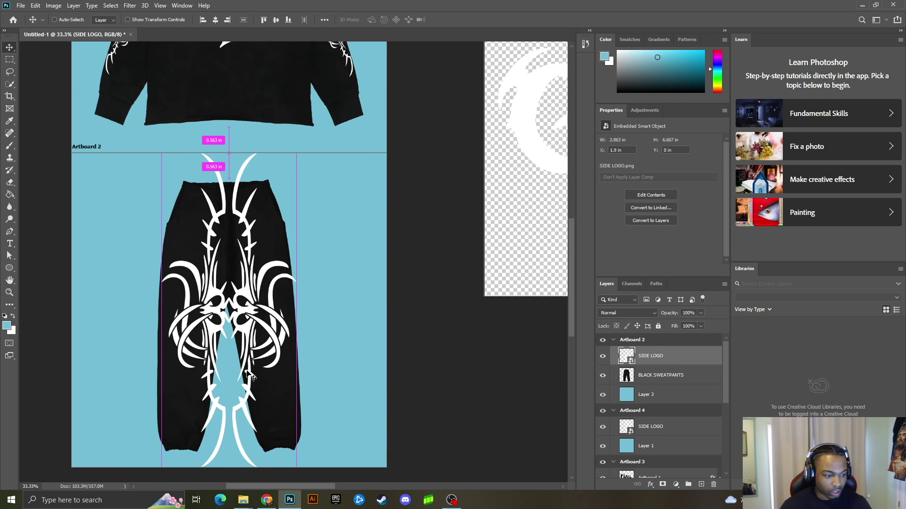
Scale the pasted side logo to about 40.25%, rotate it about -5.76°, and move it over the right-hand leg's outer edge
key(ctrl+t)
drag(223, 469, 230, 374)
drag(242, 277, 294, 334)
drag(373, 325, 384, 339)
drag(302, 325, 326, 321)
drag(312, 431, 304, 375)
drag(292, 283, 290, 310)
drag(301, 401, 310, 419)
drag(312, 384, 321, 388)
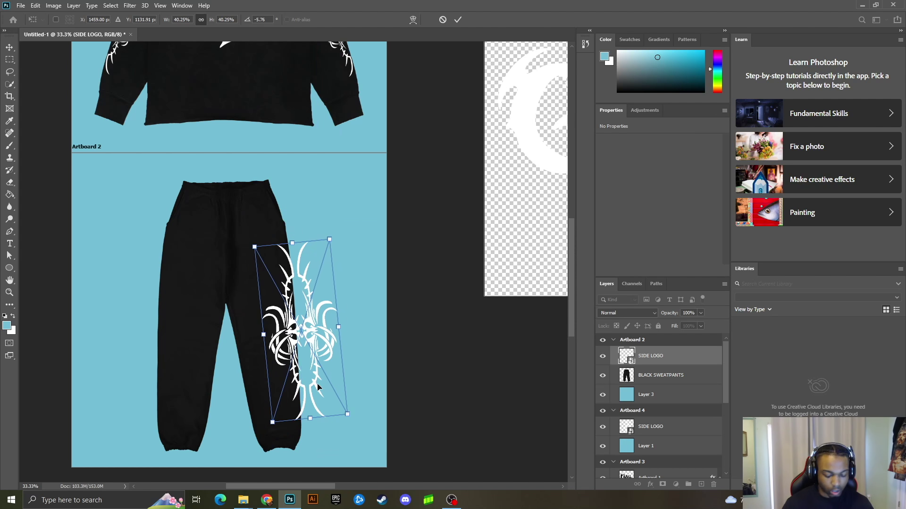
Move the side logo up along the right-hand leg's outer edge, to about X 1429 px, Y 1084 px
key(ctrl+plus)
scroll(354, 283, down, 1)
key(ctrl+minus)
key(ctrl+minus)
key(ctrl+minus)
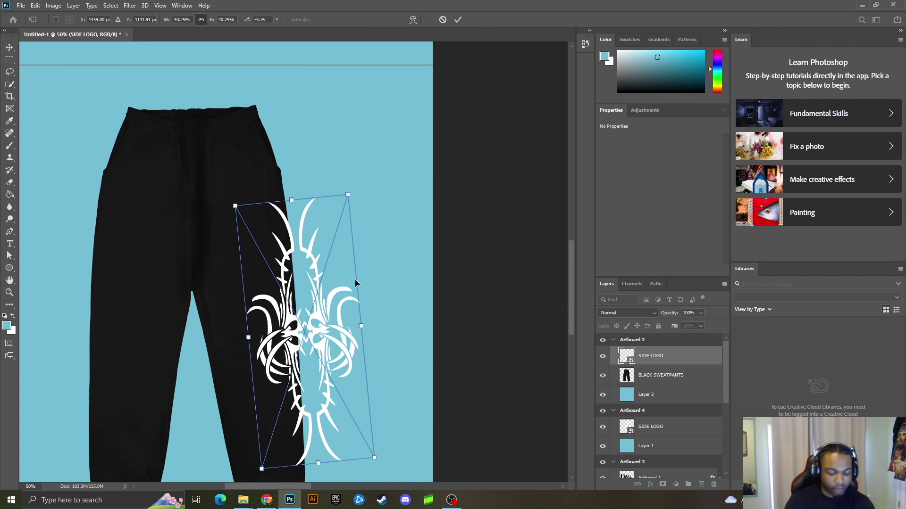
drag(318, 305, 319, 262)
key(ctrl+plus)
key(ctrl+plus)
key(ctrl+plus)
key(ctrl+plus)
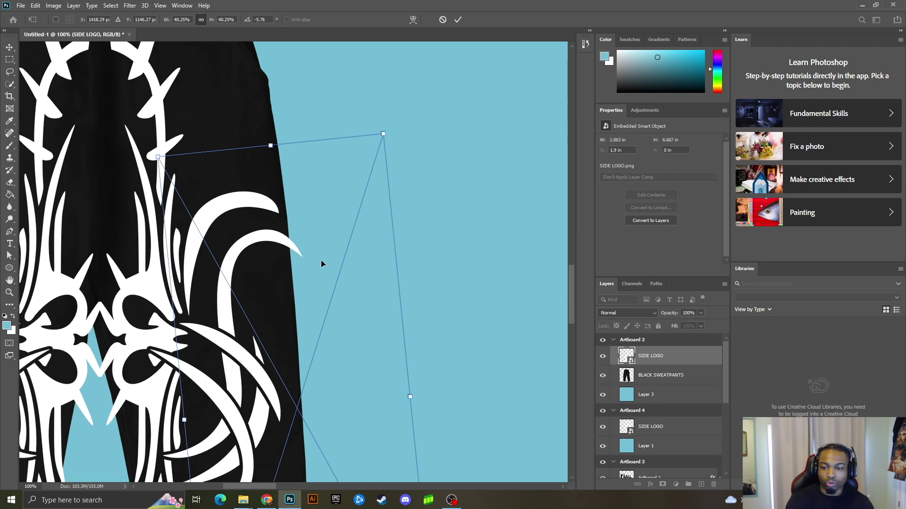
drag(321, 391, 342, 376)
scroll(342, 376, down, 3)
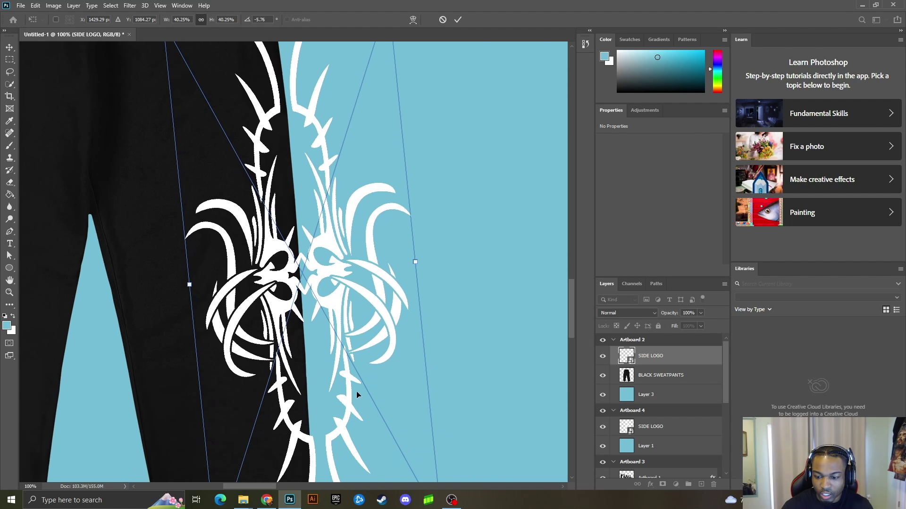
Adjust the side logo's rotation to about -4.19° at X 3.91 in, Y 1.71 in, and clip it to BLACK SWEATPANTS
drag(466, 260, 467, 268)
drag(347, 247, 344, 245)
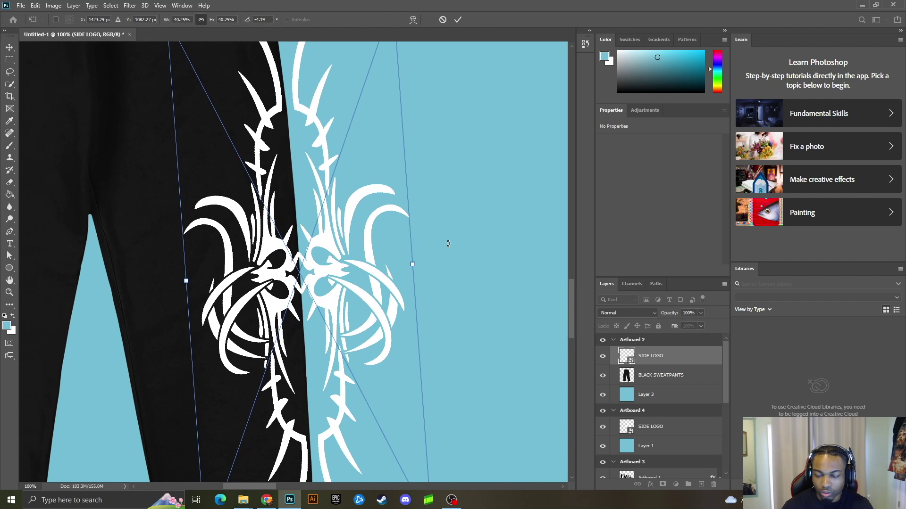
key(ctrl+minus)
key(ctrl+minus)
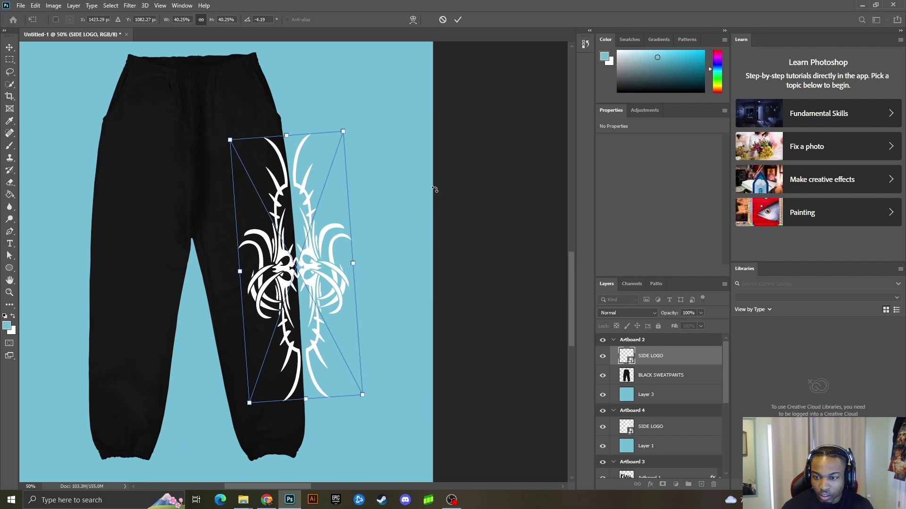
click(457, 20)
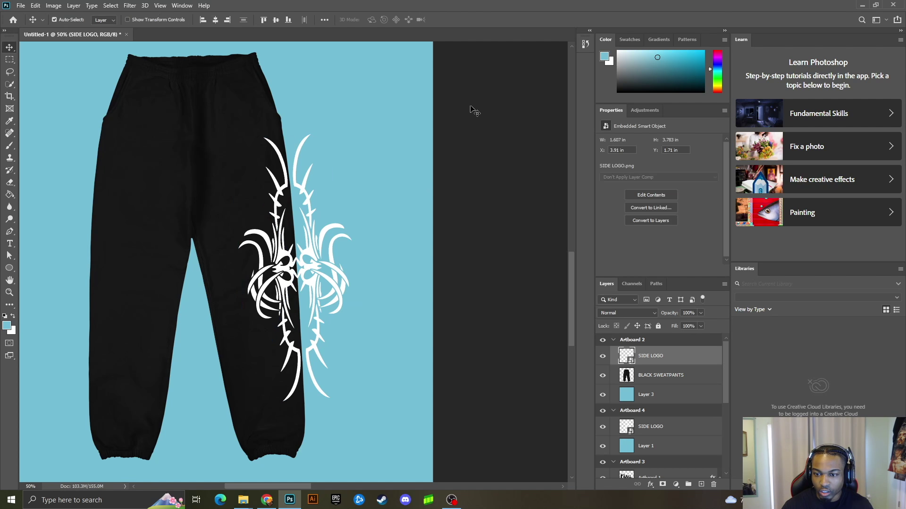
alt+click(646, 362)
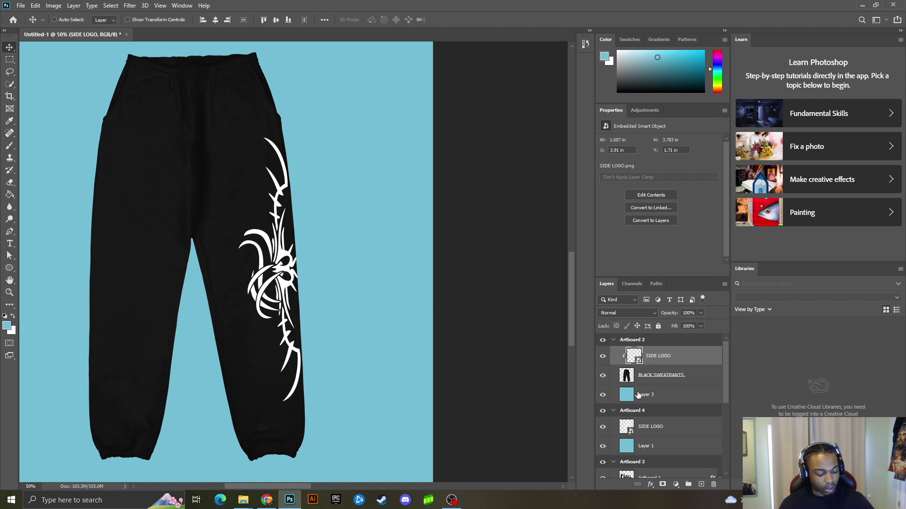
Paste a second resized side logo and rotate it along the left-hand leg's outer edge, at about X 1.03 in, Y 1.72 in
key(ctrl+v)
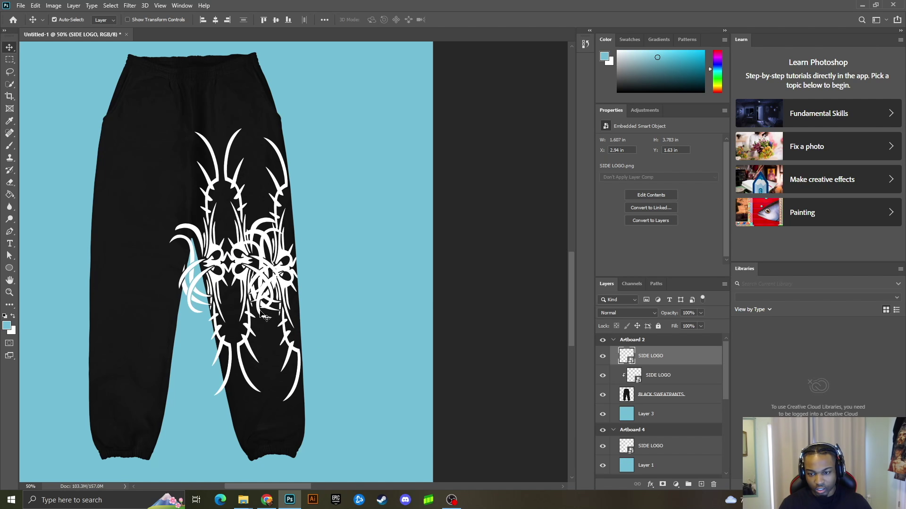
drag(220, 267, 83, 272)
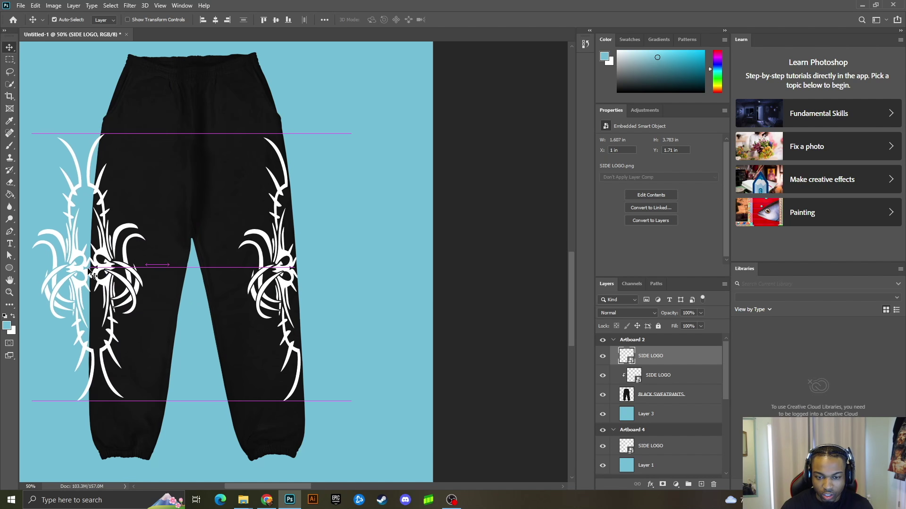
key(ctrl+t)
drag(176, 268, 174, 278)
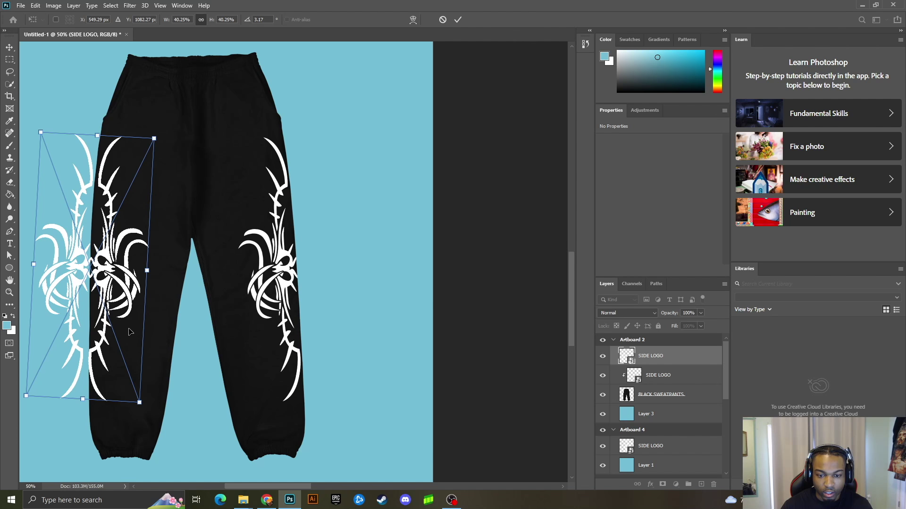
drag(168, 295, 169, 291)
click(458, 19)
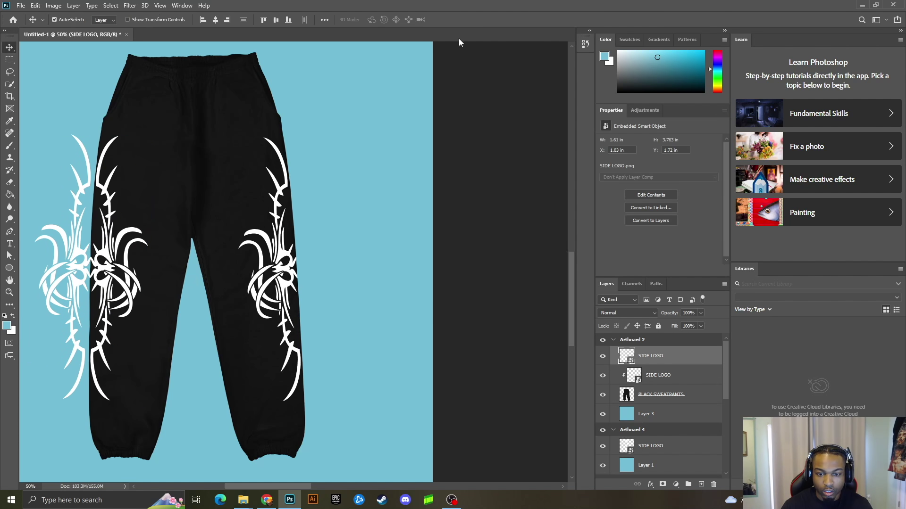
Clip the second side logo to BLACK SWEATPANTS and nudge it down to about Y 1.8 in
alt+click(646, 363)
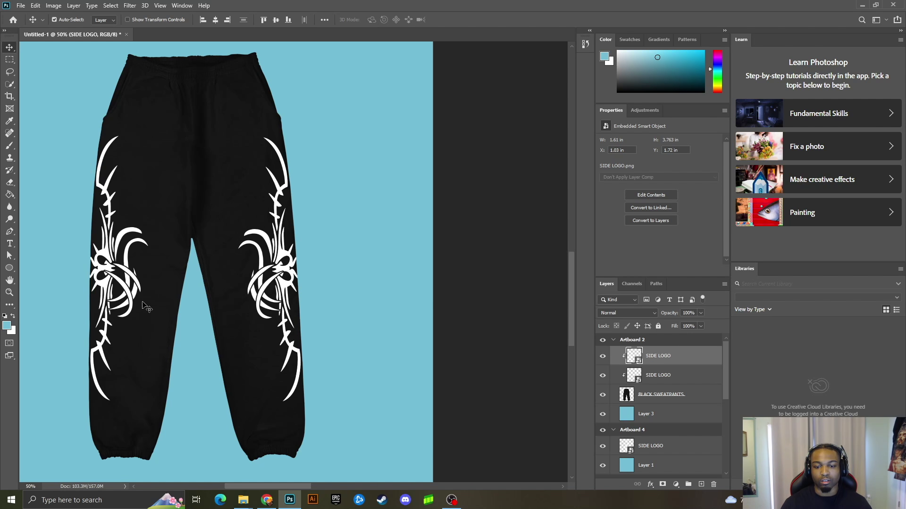
drag(111, 271, 113, 279)
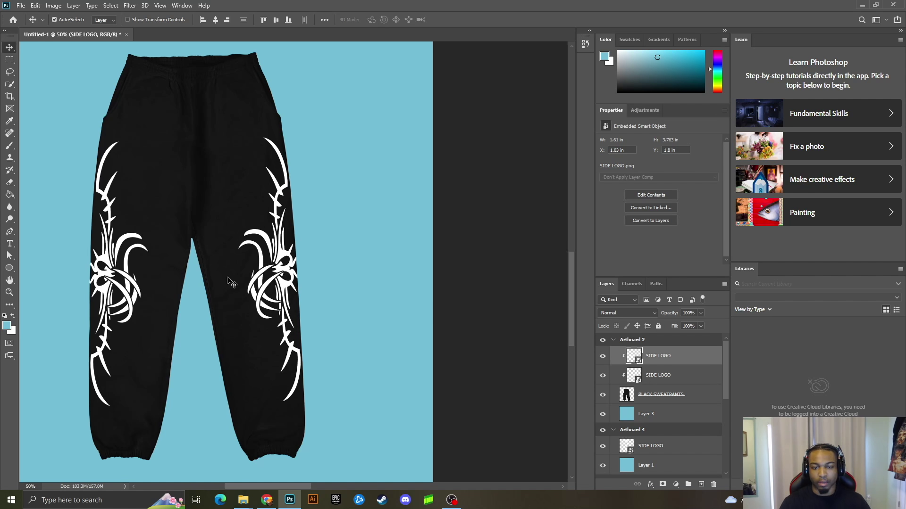
scroll(232, 347, up, 2)
scroll(298, 315, down, 1)
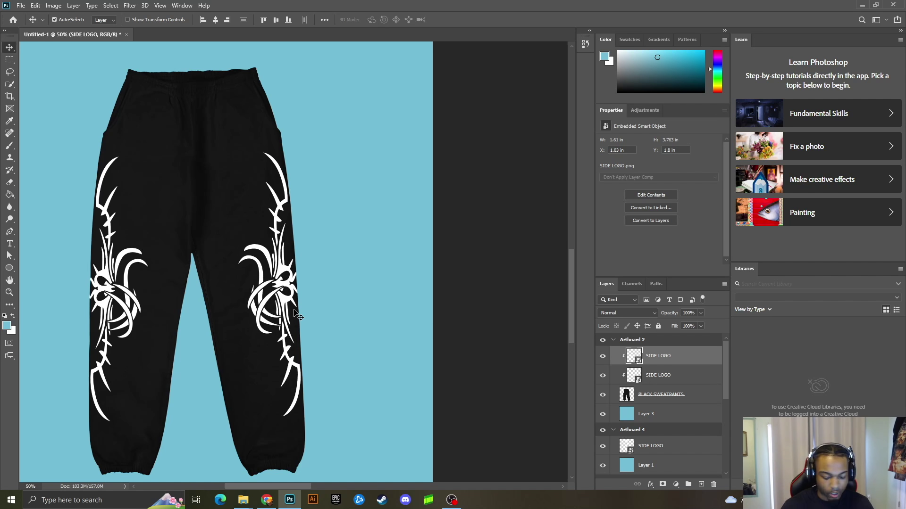
Add a new artboard to the right of Artboard 4 and place the GT.png logo in it at 24% scale
scroll(297, 315, down, 1)
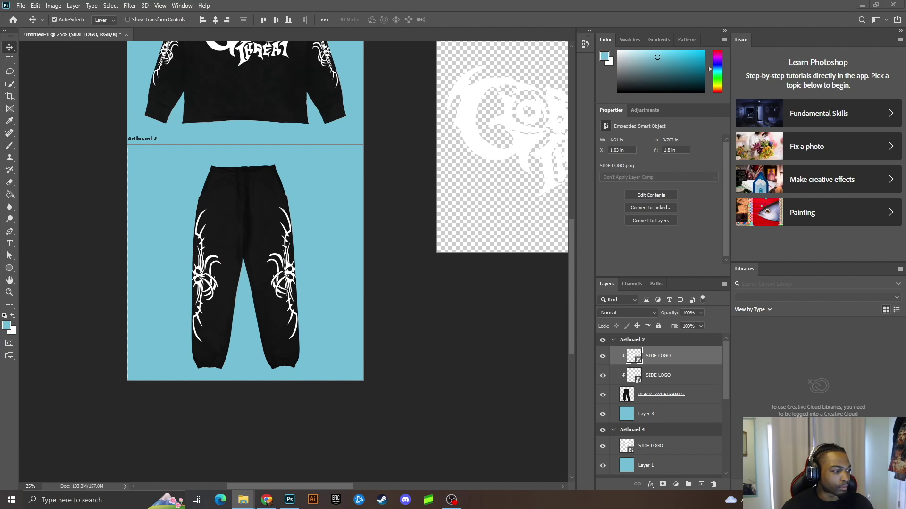
drag(317, 486, 446, 472)
key(ctrl+minus)
key(ctrl+minus)
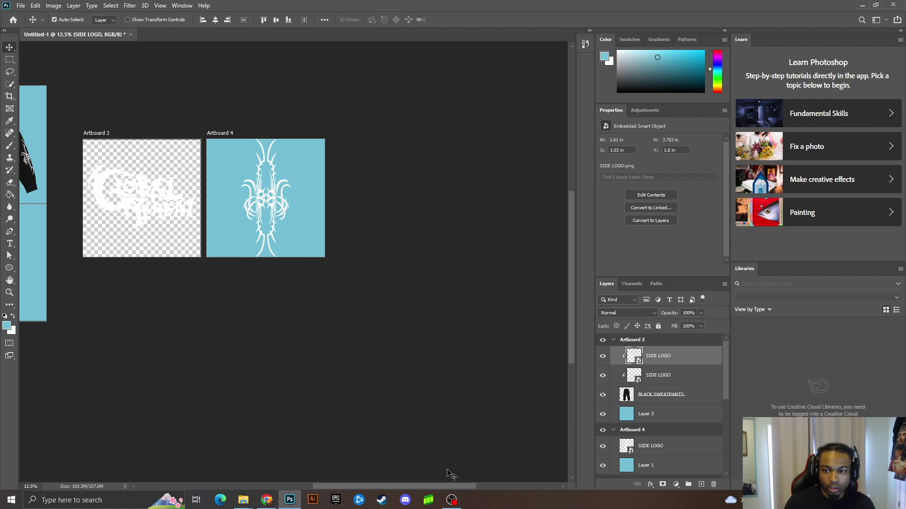
click(221, 133)
click(346, 197)
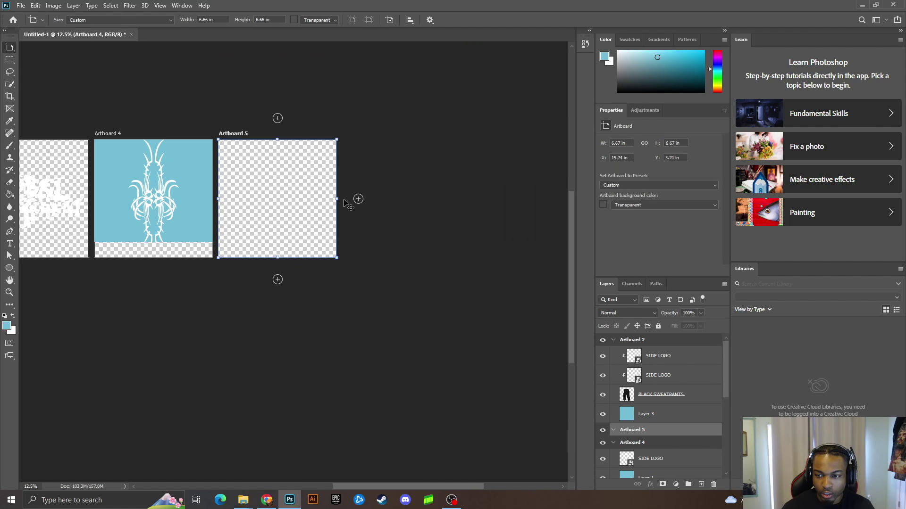
drag(145, 250, 285, 214)
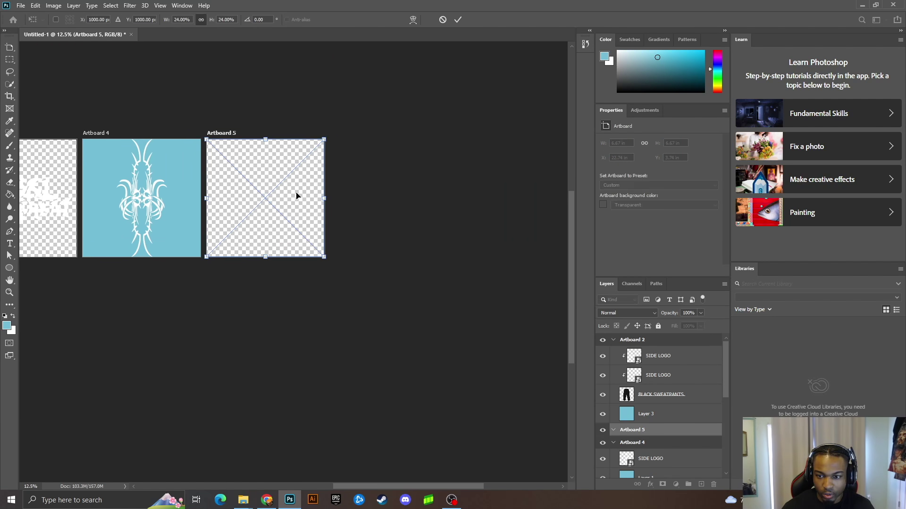
click(455, 21)
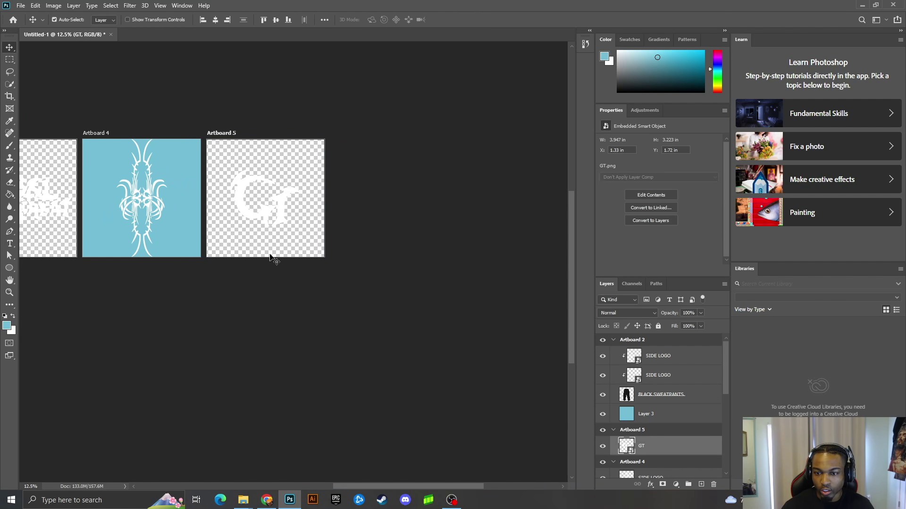
Duplicate the GT logo into Artboard 2 and move its layer above both SIDE LOGO layers
key(ctrl)
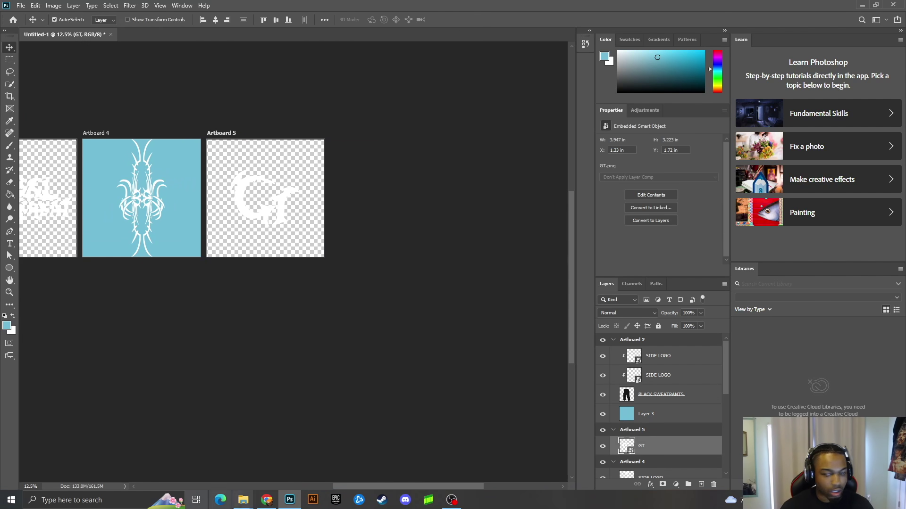
drag(342, 486, 221, 479)
mouse_move(330, 298)
mouse_down()
mouse_move(338, 254)
mouse_move(321, 297)
mouse_move(333, 299)
mouse_up()
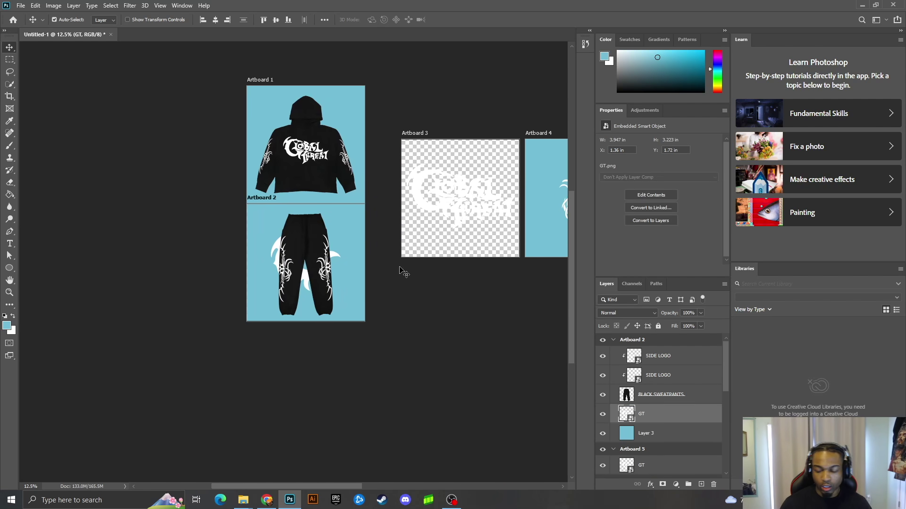
drag(648, 420, 644, 349)
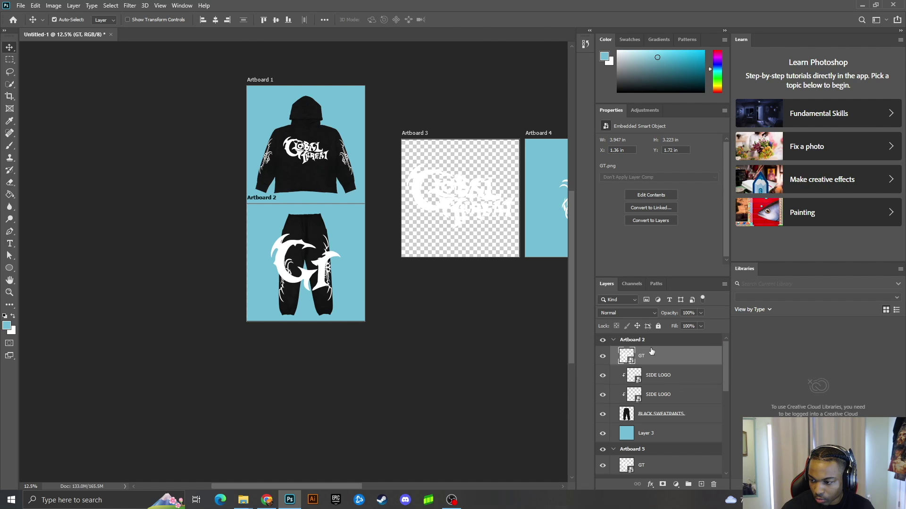
Scale the GT logo to about 4.19% and place it on the right-hand leg's upper thigh, around X 1265.5 px, Y 542 px
key(ctrl+plus)
key(ctrl+plus)
key(ctrl+plus)
key(ctrl+plus)
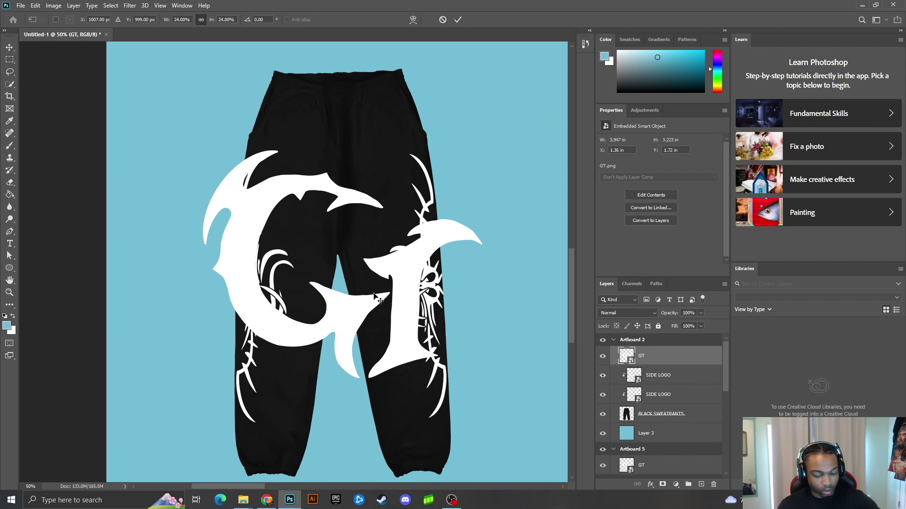
key(ctrl+t)
drag(109, 266, 417, 172)
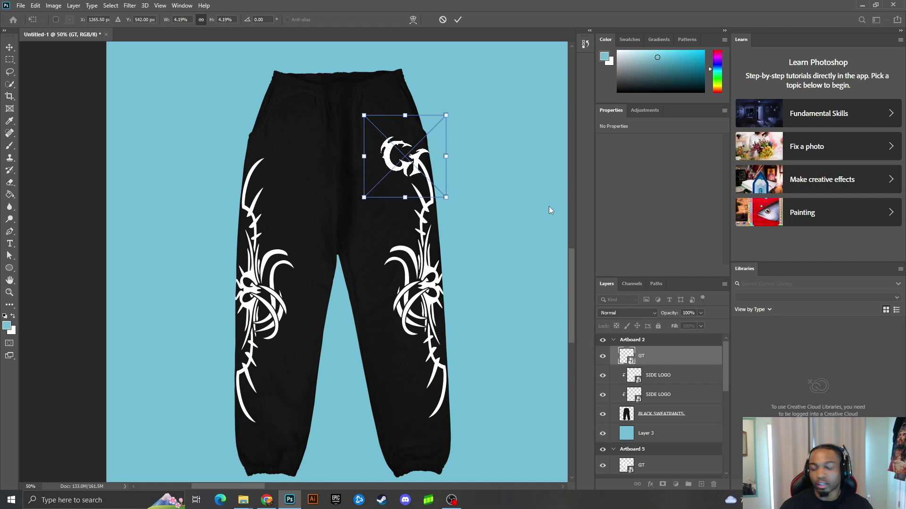
Shrink the GT logo to about 3.97%, positioned just above the right-hand side logo, and apply the transform
key(ctrl+plus)
key(ctrl+plus)
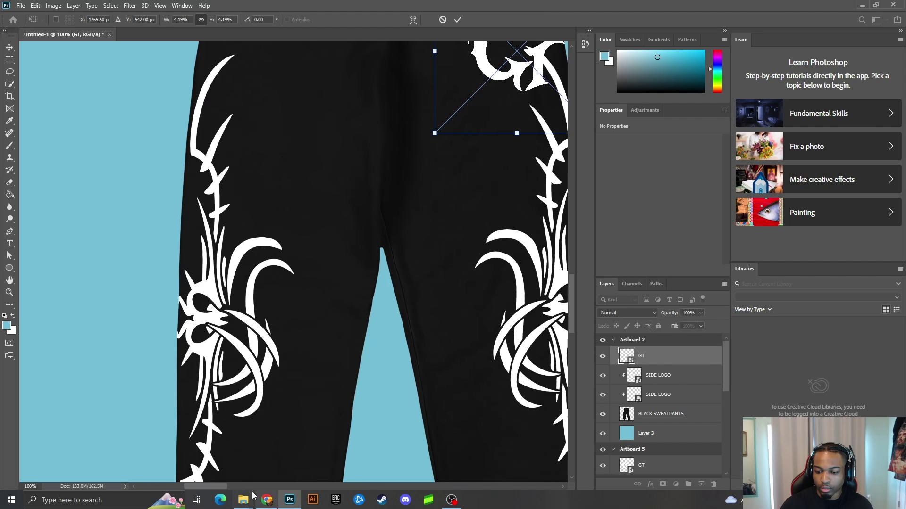
scroll(274, 480, right, 6)
scroll(206, 325, up, 1)
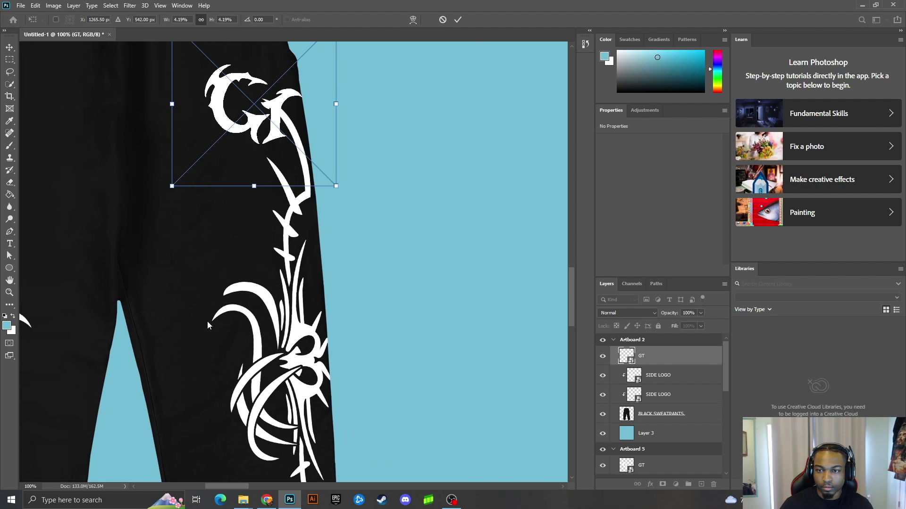
scroll(206, 325, up, 2)
drag(334, 278, 329, 271)
key(ctrl+minus)
key(ctrl+minus)
key(ctrl+minus)
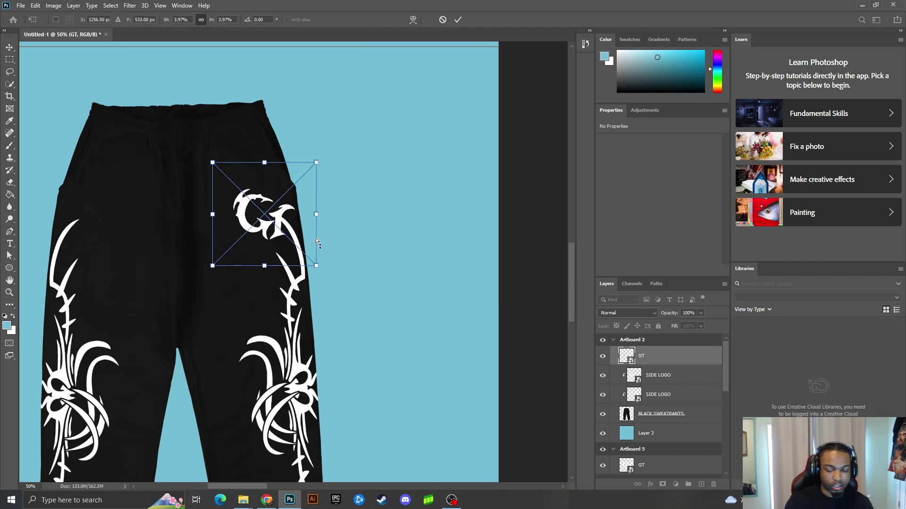
click(458, 20)
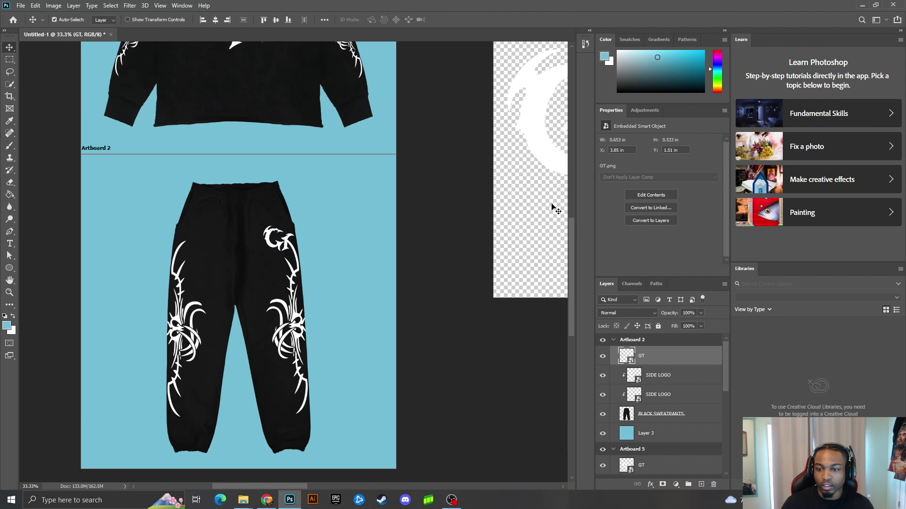
key(ctrl+minus)
key(ctrl+minus)
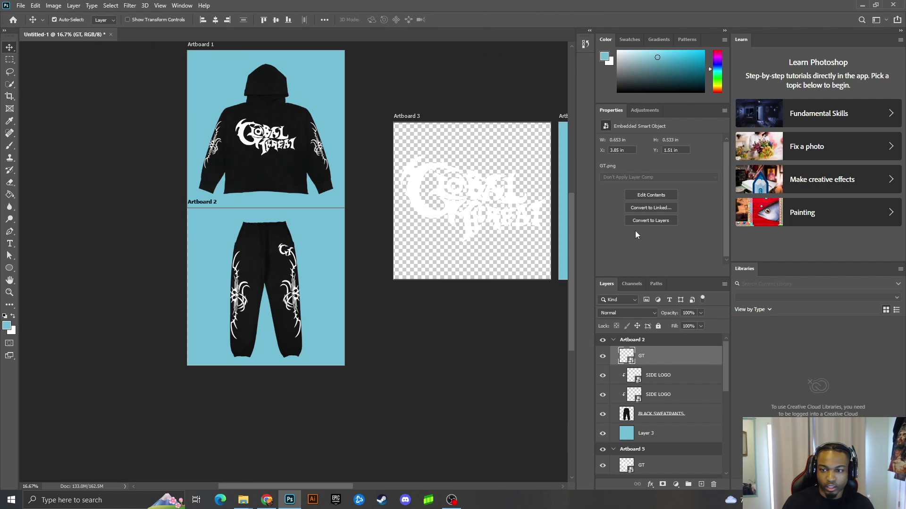
scroll(295, 400, up, 3)
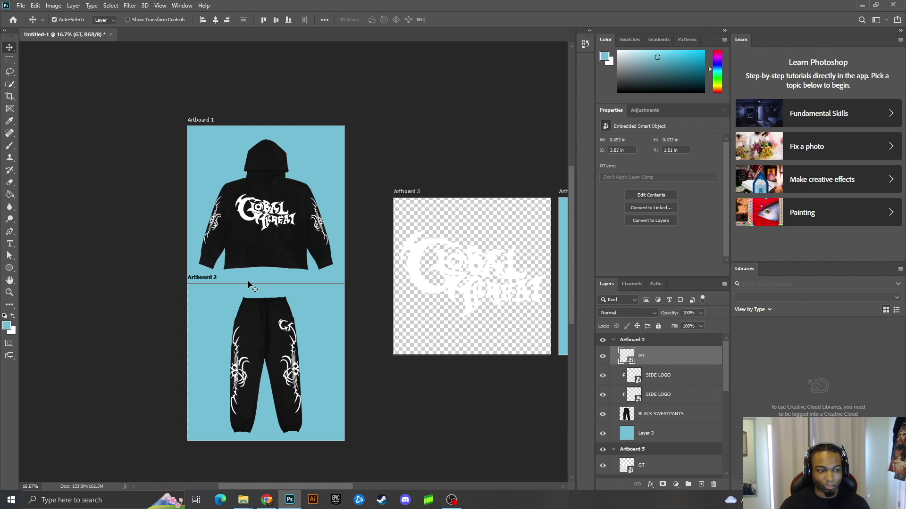
Switch to Chrome and open the Instagram post showing the finished Global Threat hoodie and sweatpants being worn
click(274, 502)
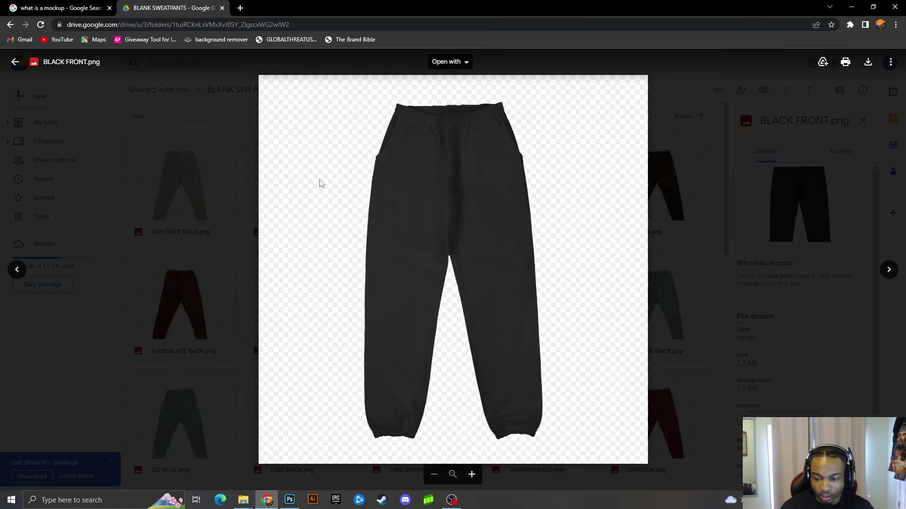
click(236, 8)
text(instagram.com/lildurtid/)
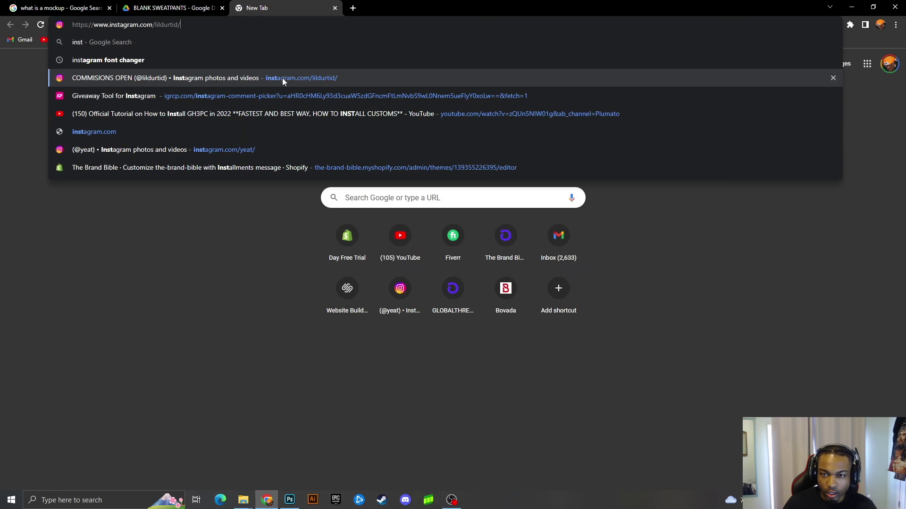
click(282, 78)
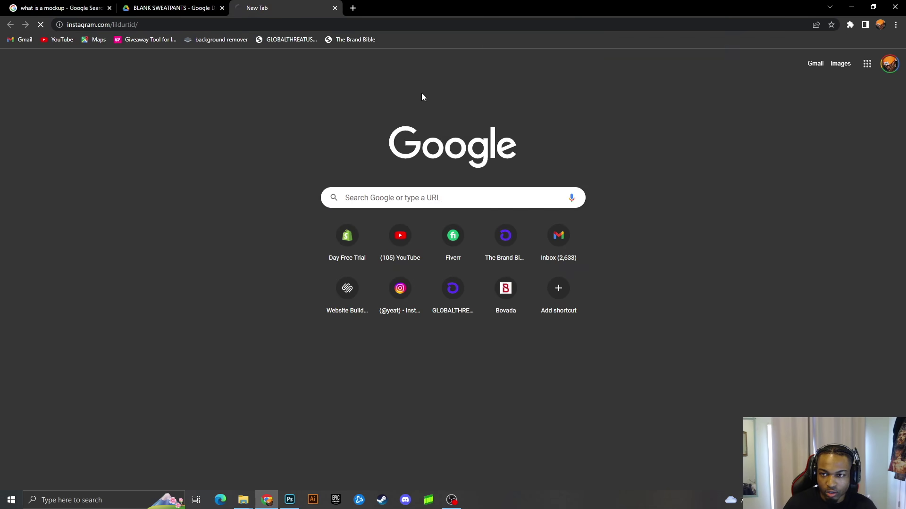
scroll(510, 321, down, 2)
click(394, 364)
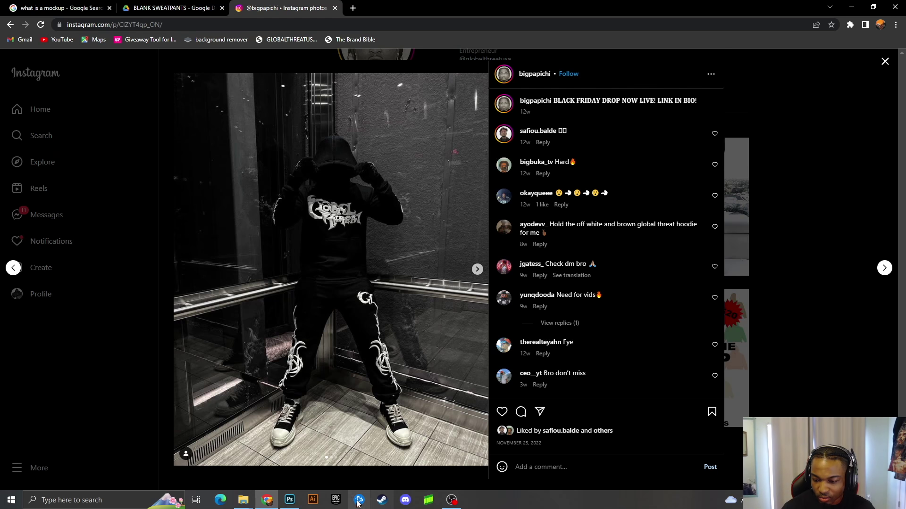
Switch back to Photoshop and move the GT logo up and inward on the thigh, to about X 3.77 in, Y 1.46 in
click(290, 500)
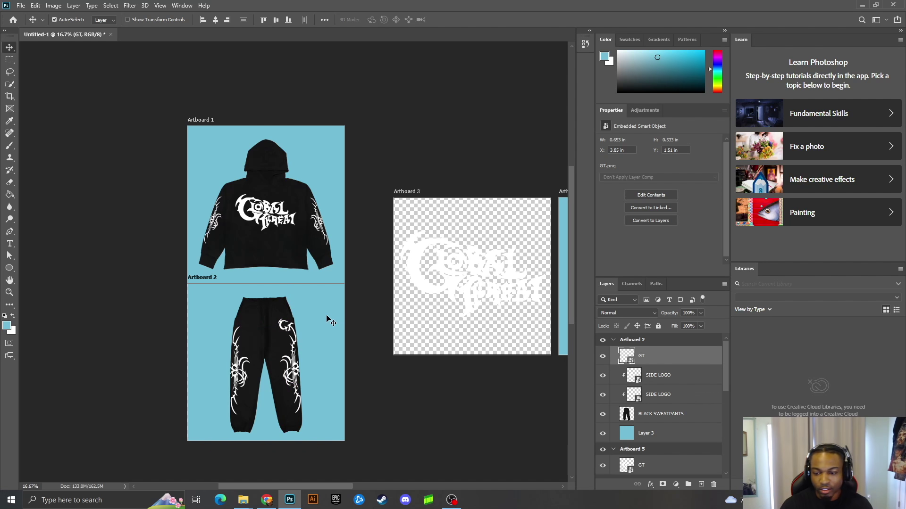
scroll(330, 322, up, 3)
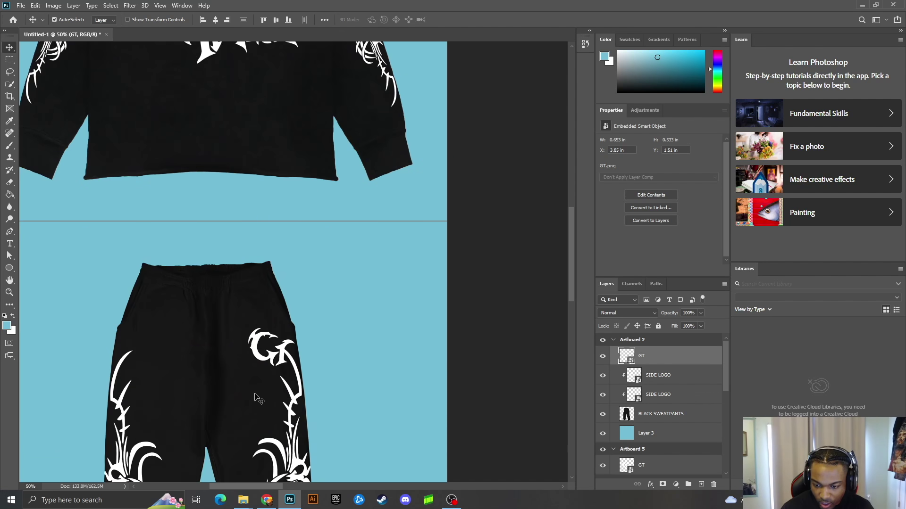
scroll(251, 391, down, 3)
mouse_move(285, 355)
mouse_down()
mouse_move(305, 341)
mouse_move(303, 353)
mouse_up()
drag(285, 196, 277, 190)
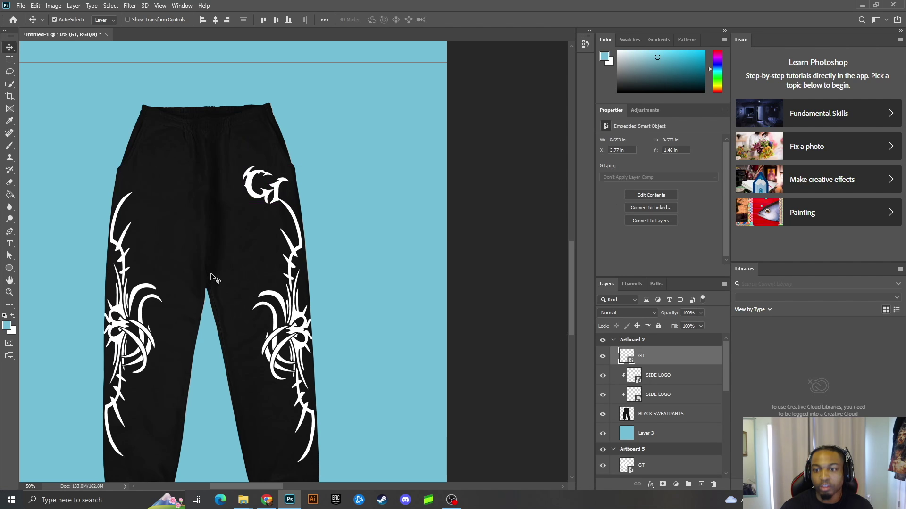
Reposition the side logo on the sweatpants' left-hand leg at about X 1 in, Y 1.89 in, matching the opposite leg
scroll(308, 203, down, 2)
drag(120, 280, 117, 289)
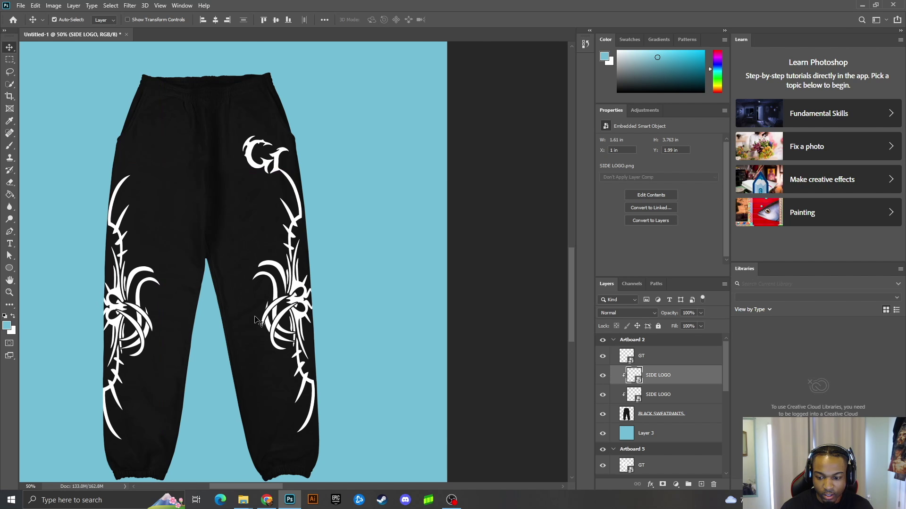
drag(121, 329, 114, 322)
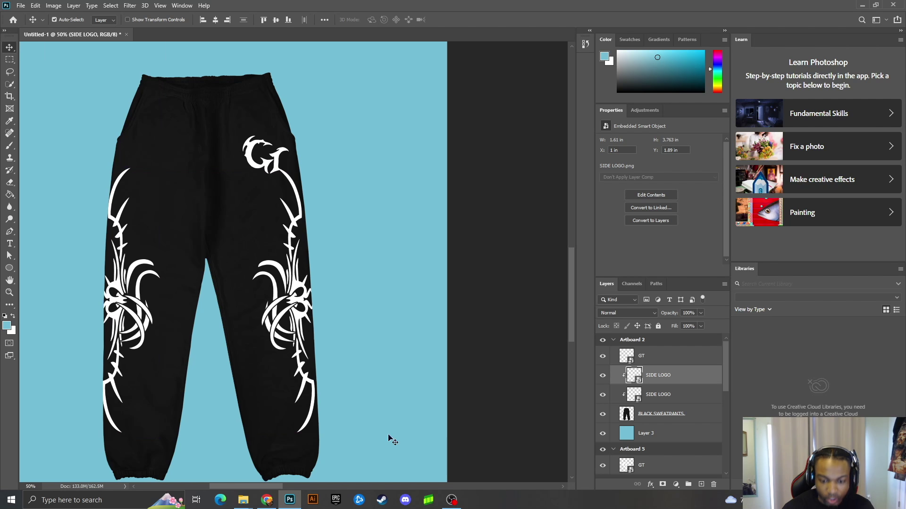
mouse_move(114, 285)
mouse_down()
mouse_move(113, 293)
mouse_move(117, 285)
mouse_up()
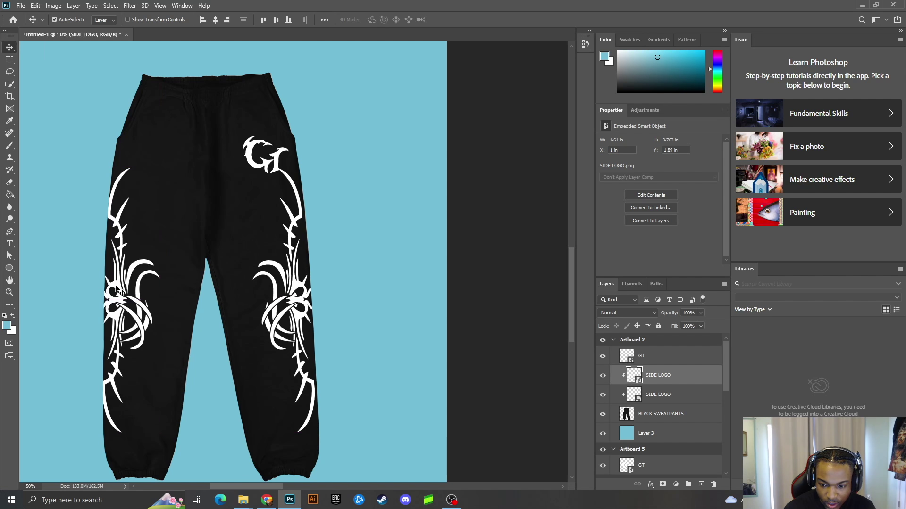
key(ctrl+minus)
key(ctrl+minus)
key(ctrl+minus)
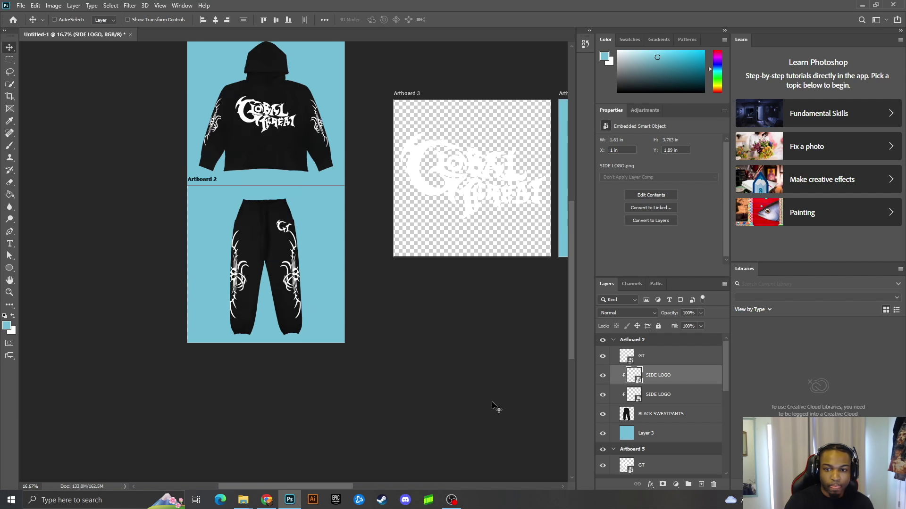
scroll(313, 393, up, 3)
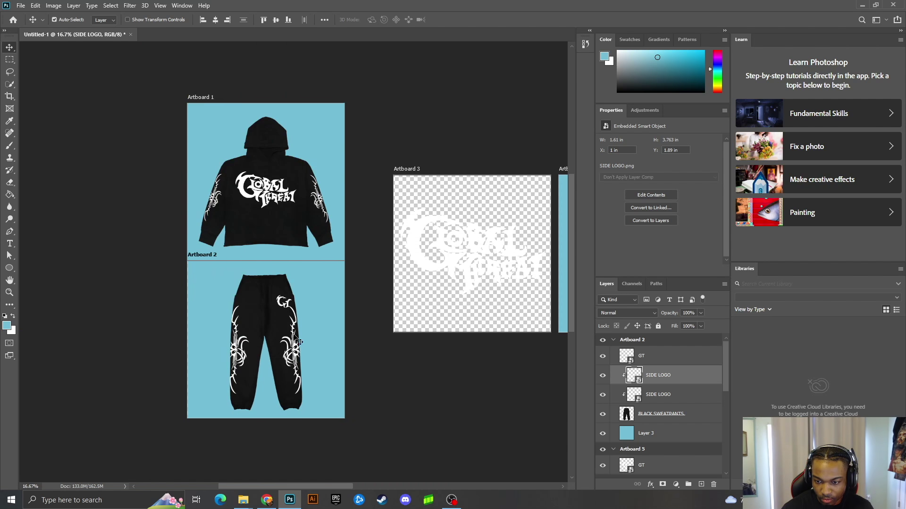
Switch to Chrome and examine the other outfit photos in the Instagram post for the logo placement
click(266, 504)
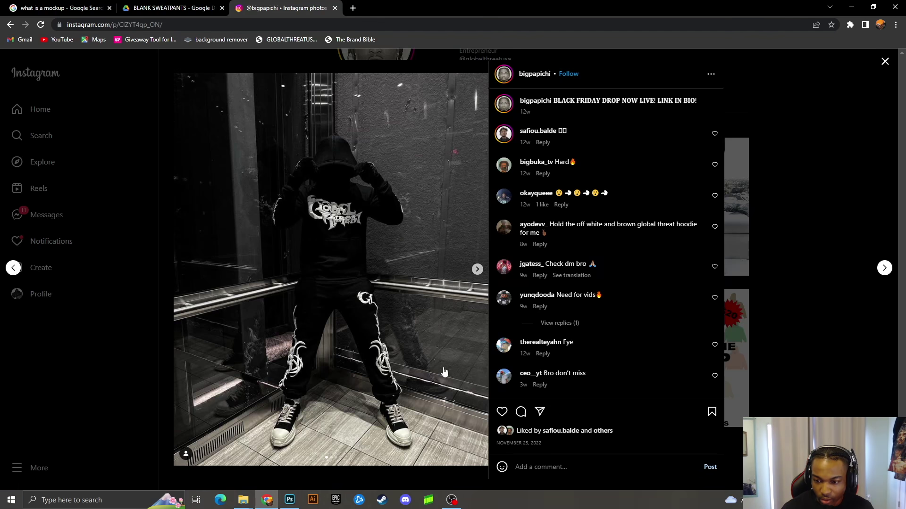
click(477, 268)
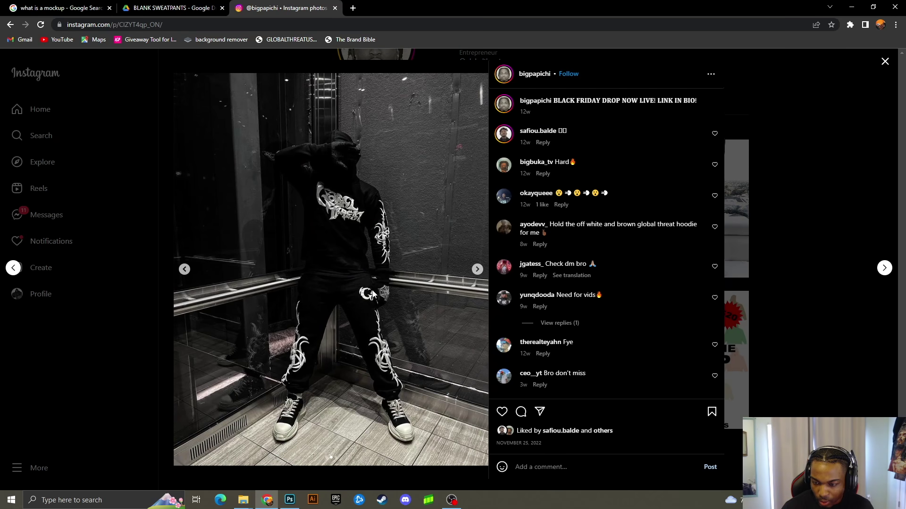
click(476, 269)
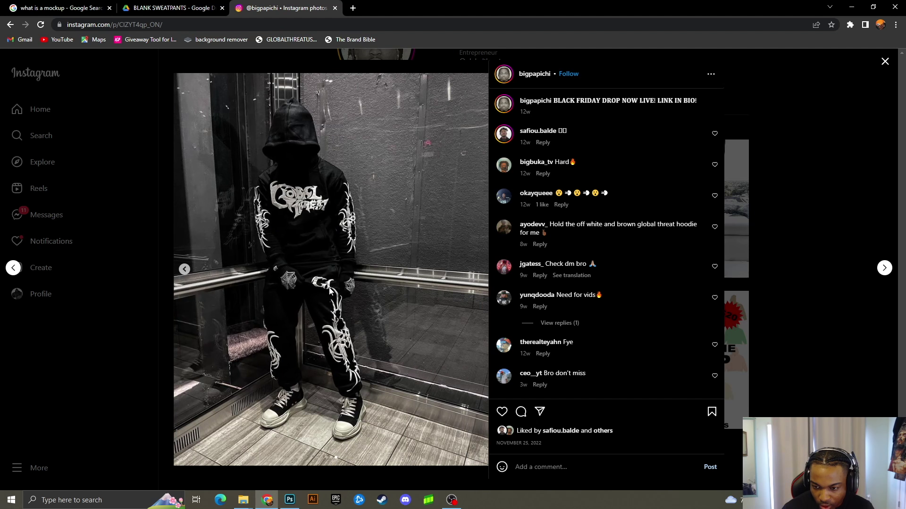
Compare the GT and side logo placement on the Photoshop sweatpants mockup with the worn outfit in the Instagram photo
click(290, 500)
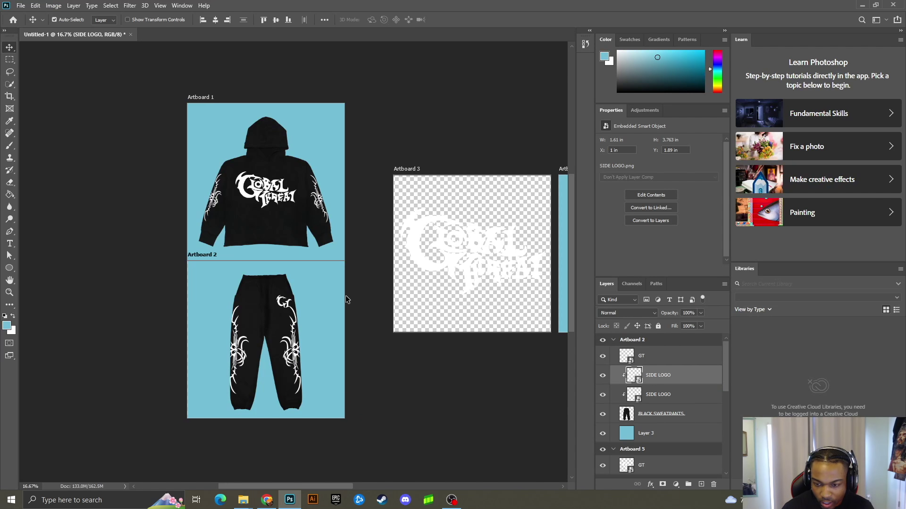
key(ctrl+plus)
key(ctrl+plus)
key(ctrl+plus)
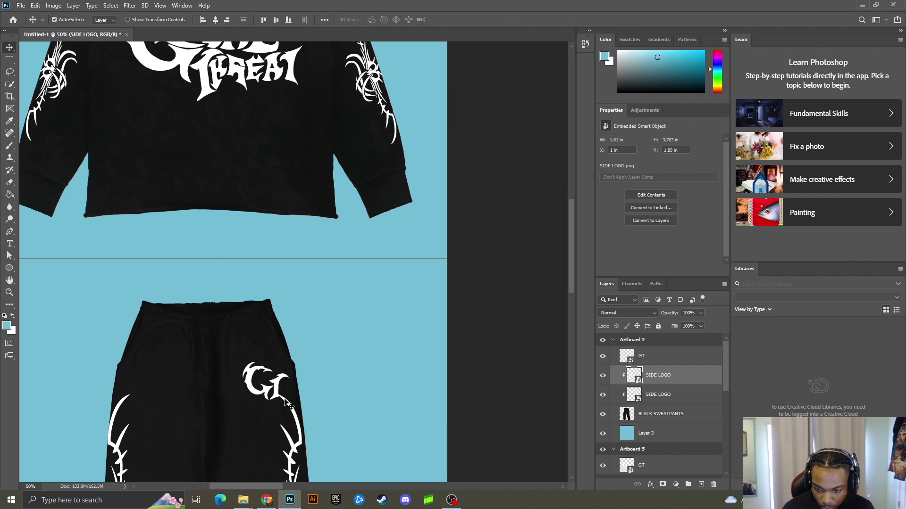
scroll(281, 397, down, 1)
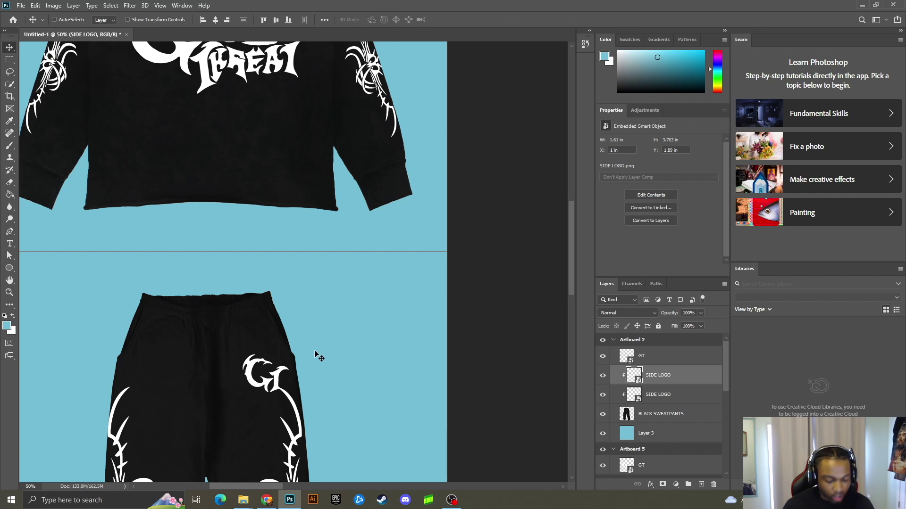
key(ctrl+minus)
key(ctrl+minus)
key(ctrl+minus)
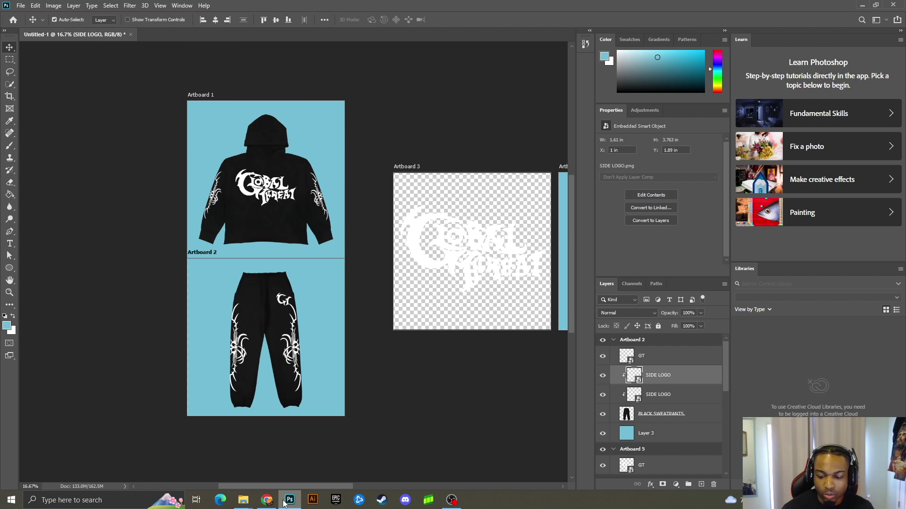
click(267, 500)
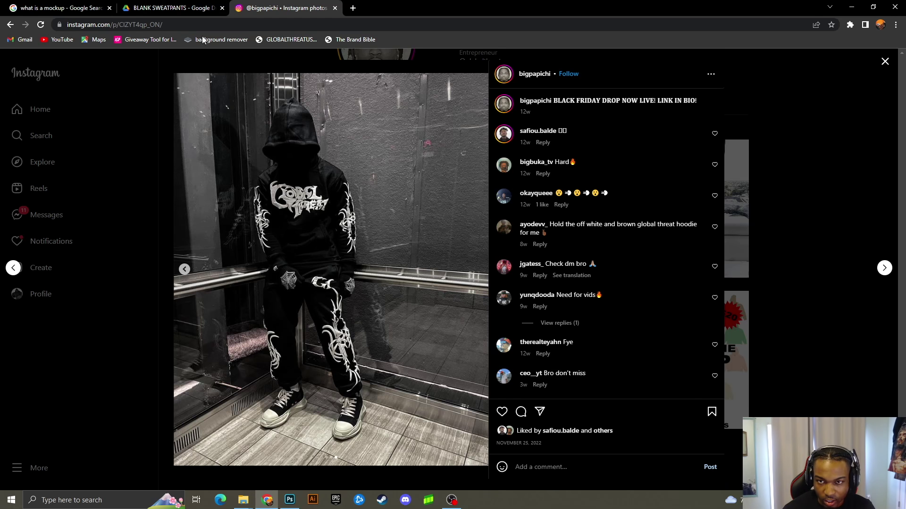
click(289, 500)
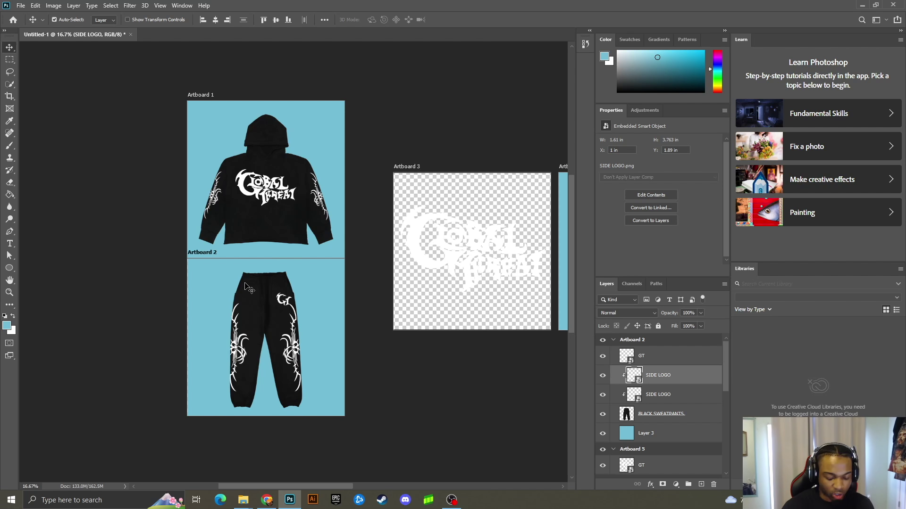
Switch to Chrome and look through the blank clothing and accessory categories on The Brand Bible's mockups page
click(267, 500)
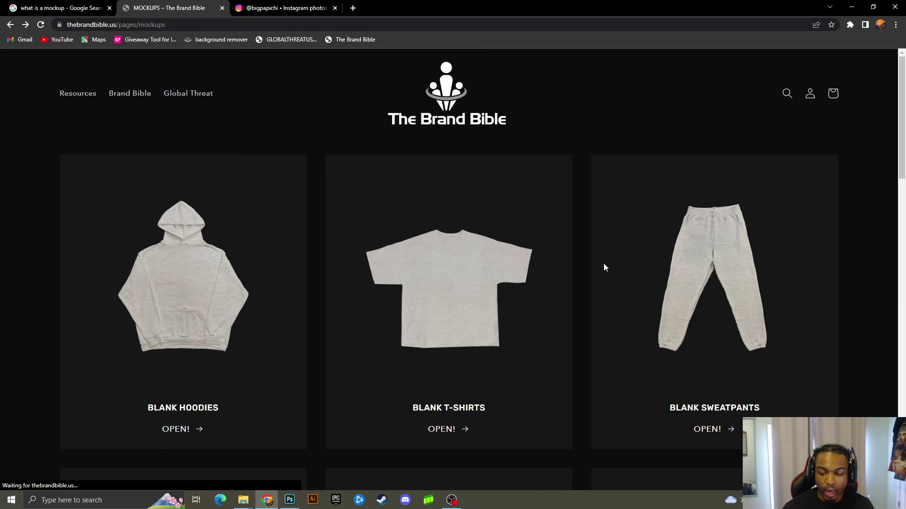
scroll(585, 273, down, 6)
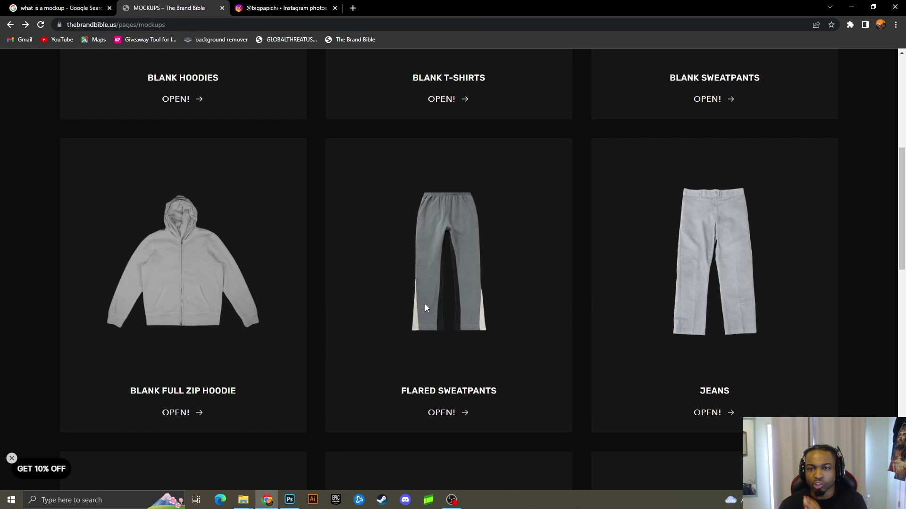
scroll(449, 284, down, 12)
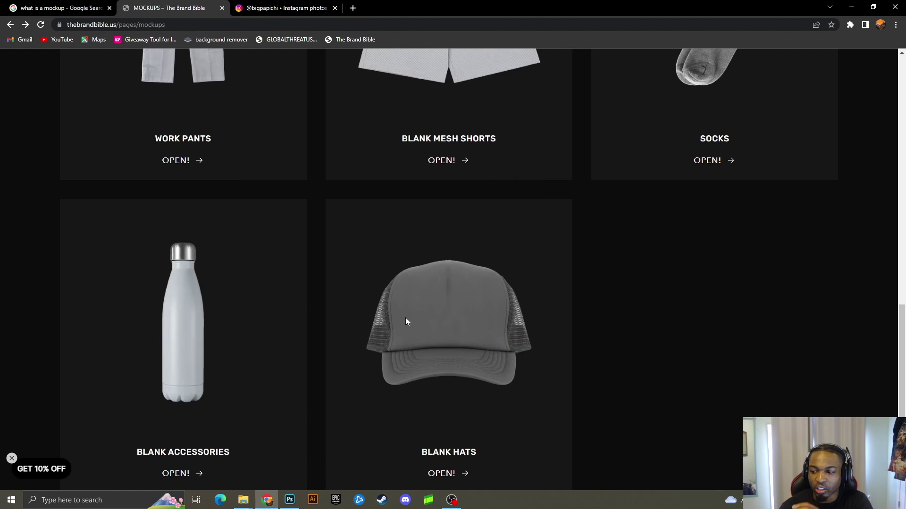
Download ACCESSORIES.psd from the Blank Accessories category on the mockups page and open it in Photoshop
scroll(407, 309, up, 3)
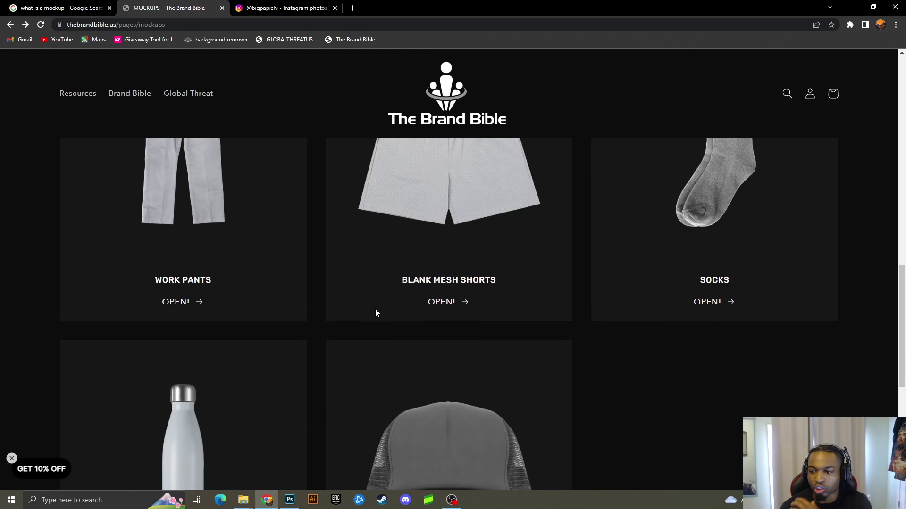
scroll(703, 364, down, 2)
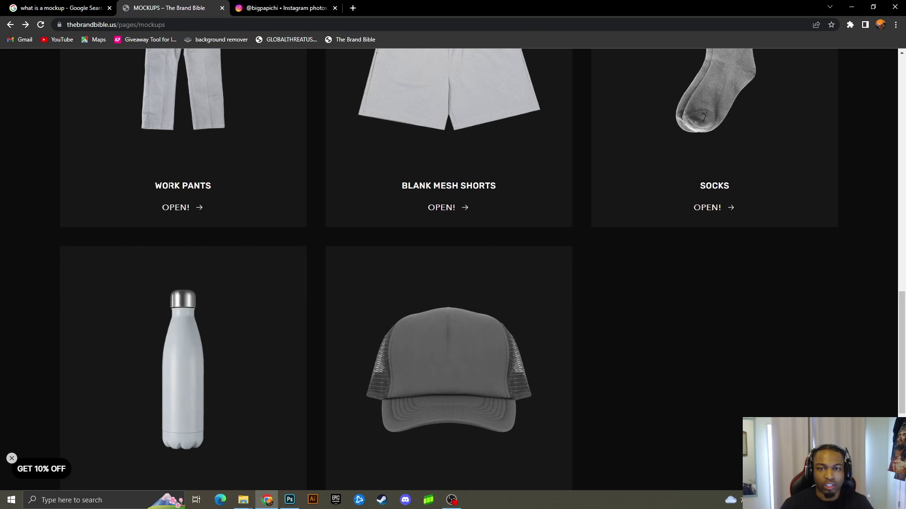
scroll(171, 176, up, 10)
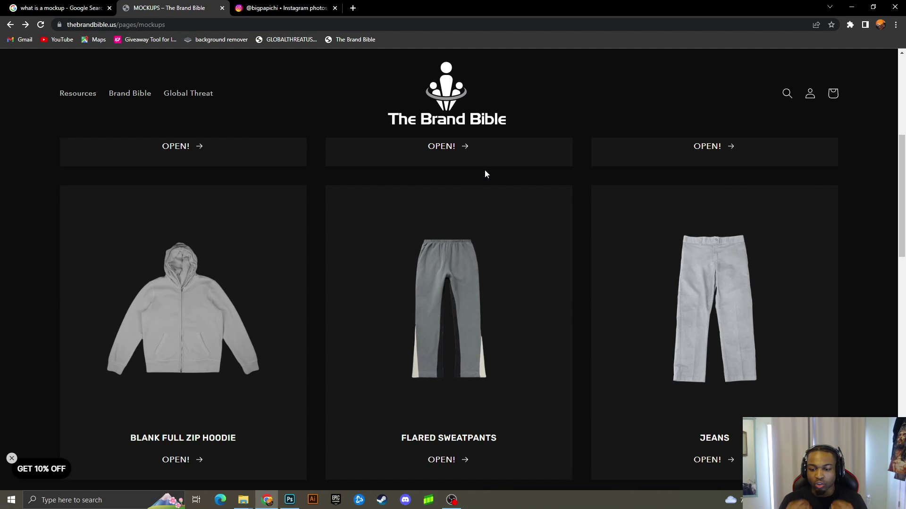
scroll(239, 396, down, 7)
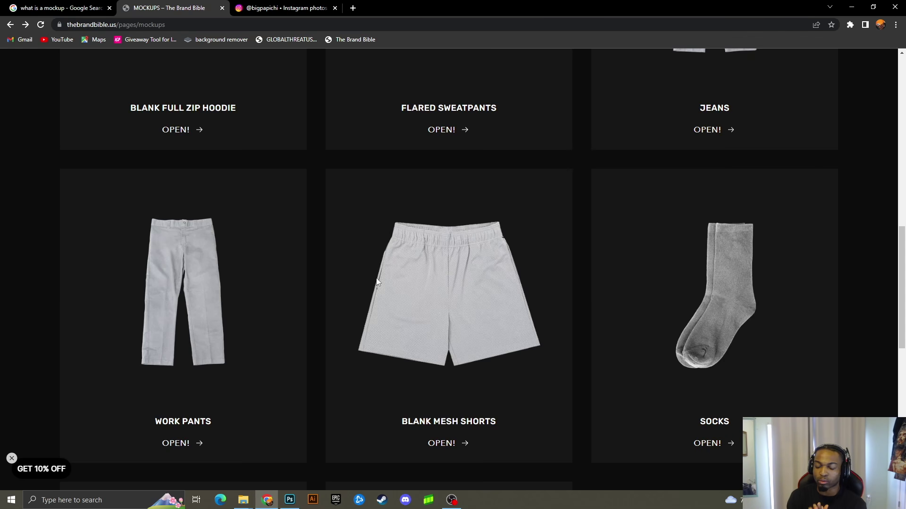
scroll(376, 282, down, 8)
click(173, 385)
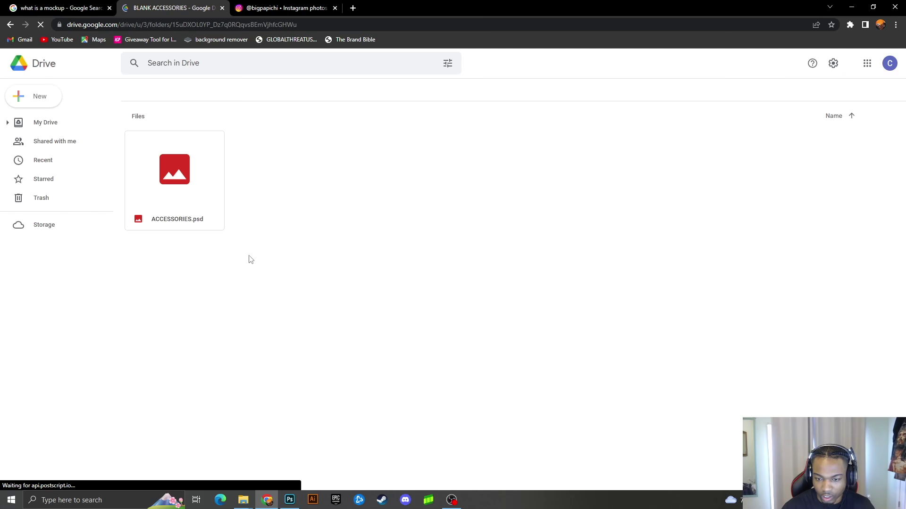
double_click(174, 194)
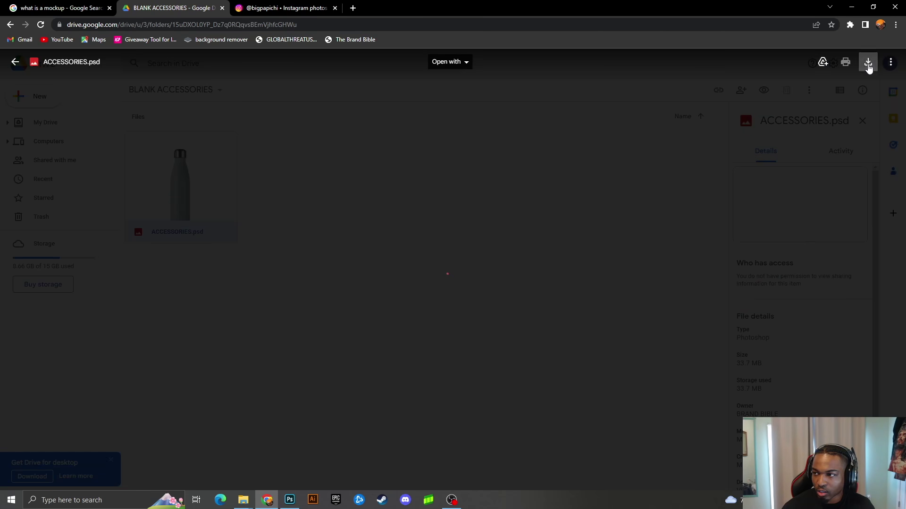
click(868, 66)
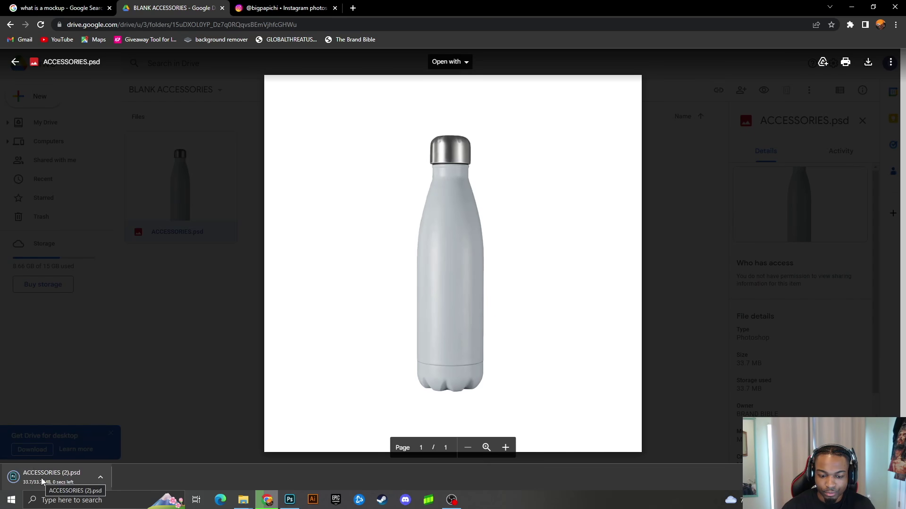
click(47, 476)
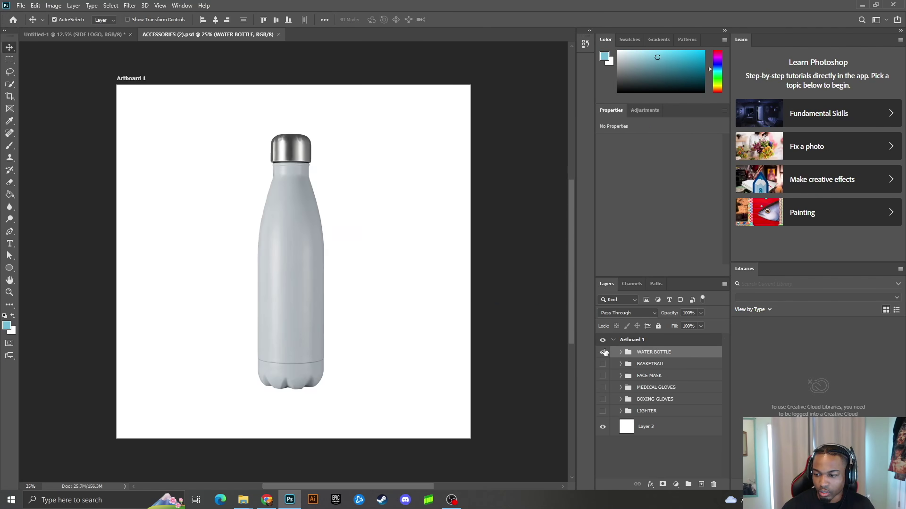
Hide the water bottle and preview the basketball, face mask and boxing gloves mockups one at a time
click(603, 355)
click(602, 365)
click(603, 364)
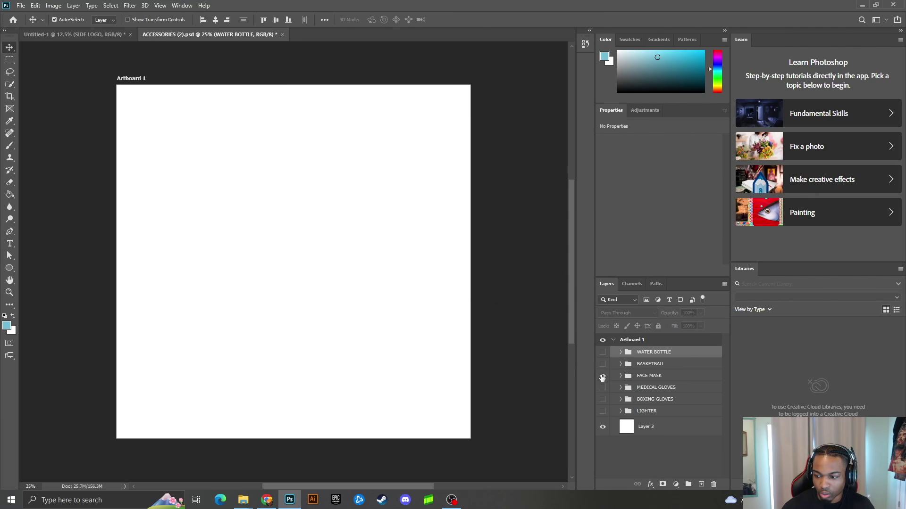
click(603, 376)
click(603, 376)
click(602, 399)
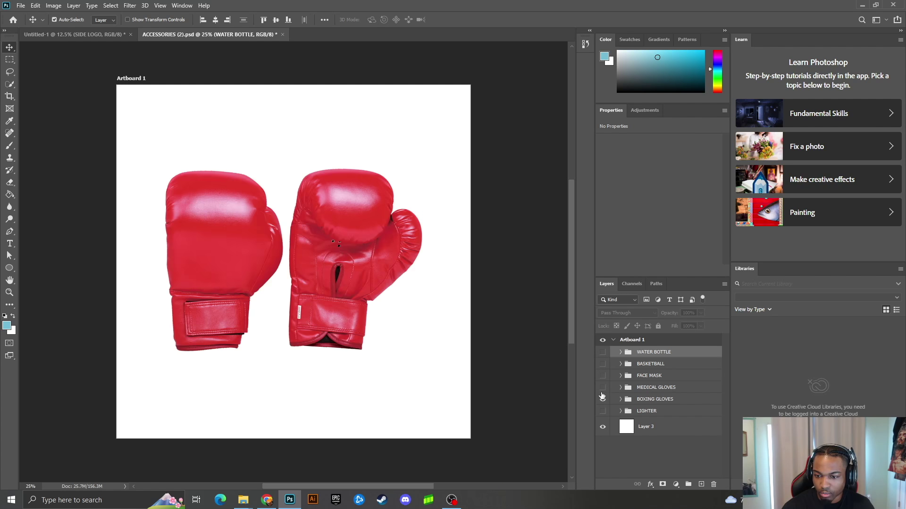
click(602, 399)
Show the LIGHTER group and copy the lighter layer inside it
click(602, 411)
click(602, 411)
click(602, 410)
click(621, 412)
click(653, 427)
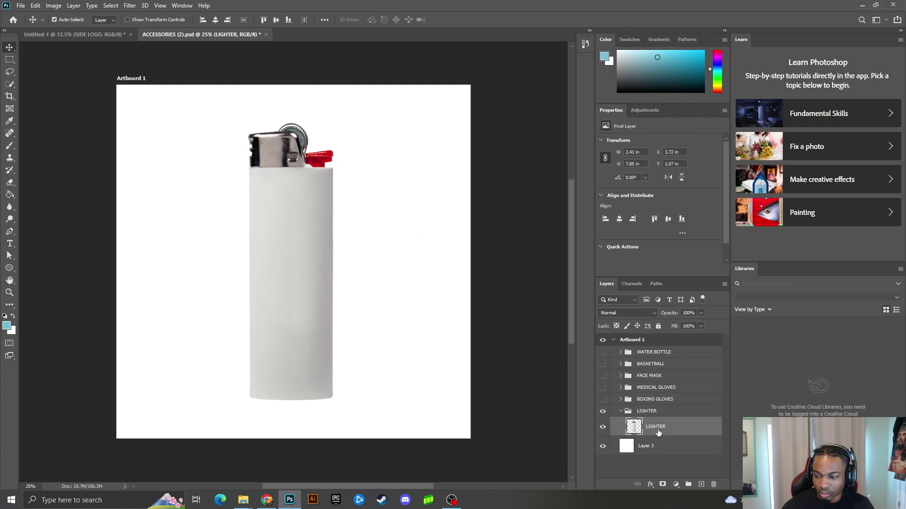
In the Untitled-1 document, add an artboard beside the sweatpants artboard and move it up level with the Global Threat logo artboard
click(75, 34)
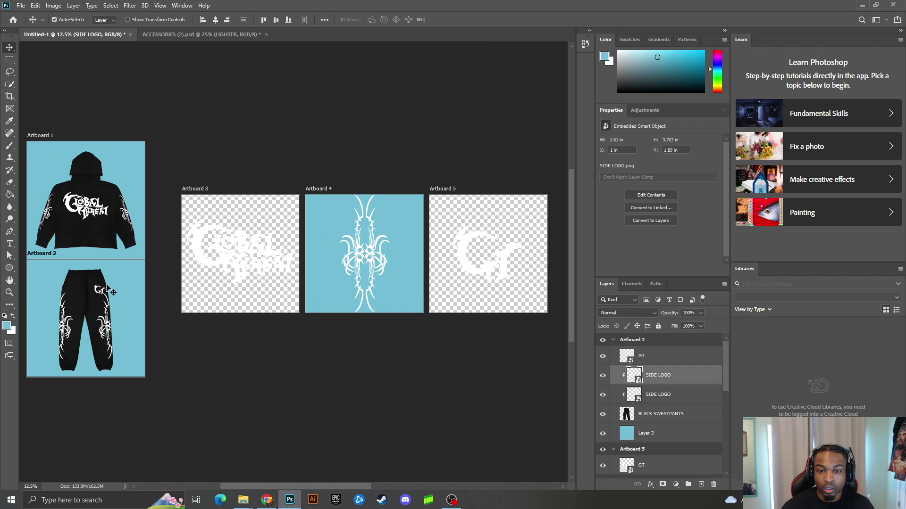
click(276, 483)
drag(276, 483, 245, 483)
key(shift+v)
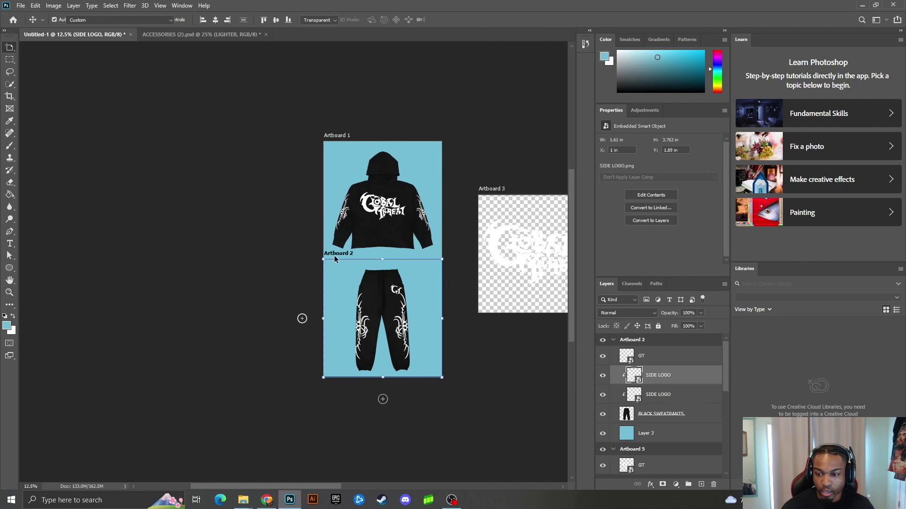
click(302, 318)
drag(347, 254, 343, 191)
key(v)
Paste the lighter into the new artboard, scale it to about 1.3 by 4.22 in, and position it at about X 2.68, Y 1.28 in
key(ctrl+v)
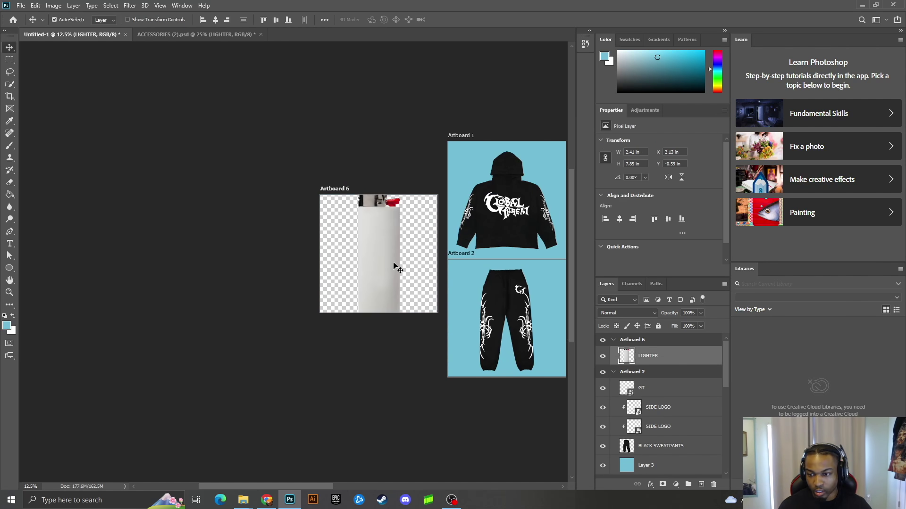
key(ctrl+t)
drag(380, 325, 383, 265)
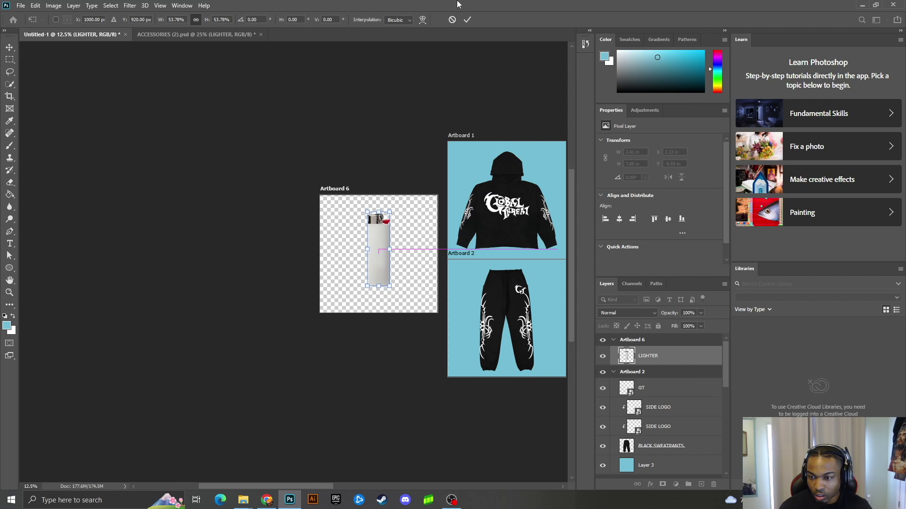
click(467, 20)
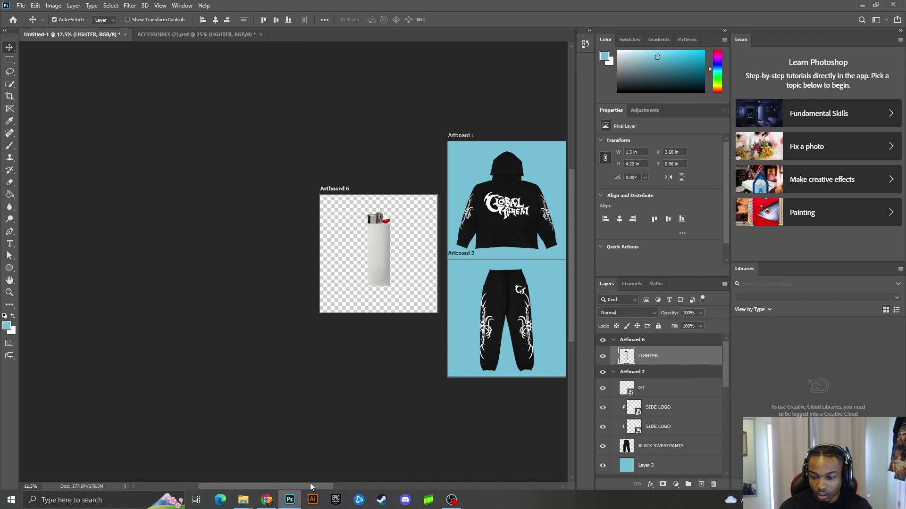
scroll(242, 273, right, 4)
mouse_move(238, 272)
mouse_down()
mouse_move(227, 267)
mouse_move(238, 278)
mouse_up()
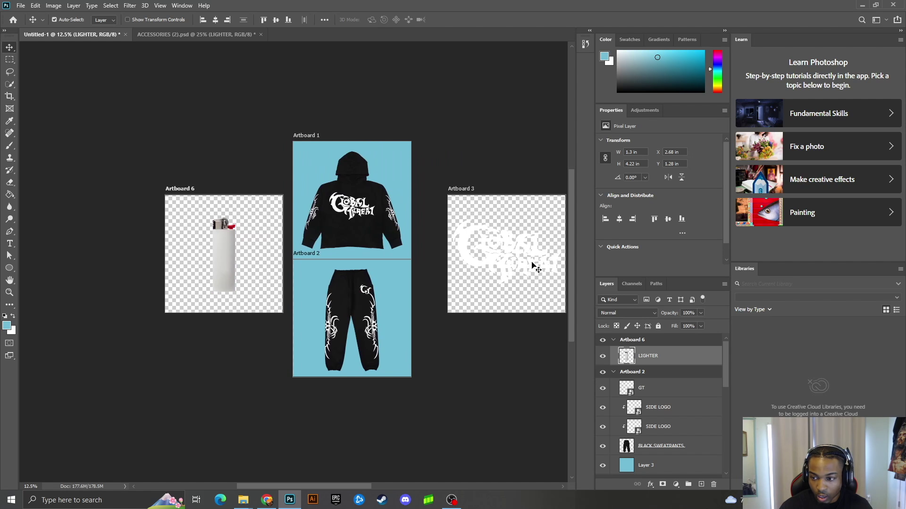
Copy the Global Threat logo onto the lighter at about 1.35 by 0.81 in, with its effects hidden so it is black
click(491, 263)
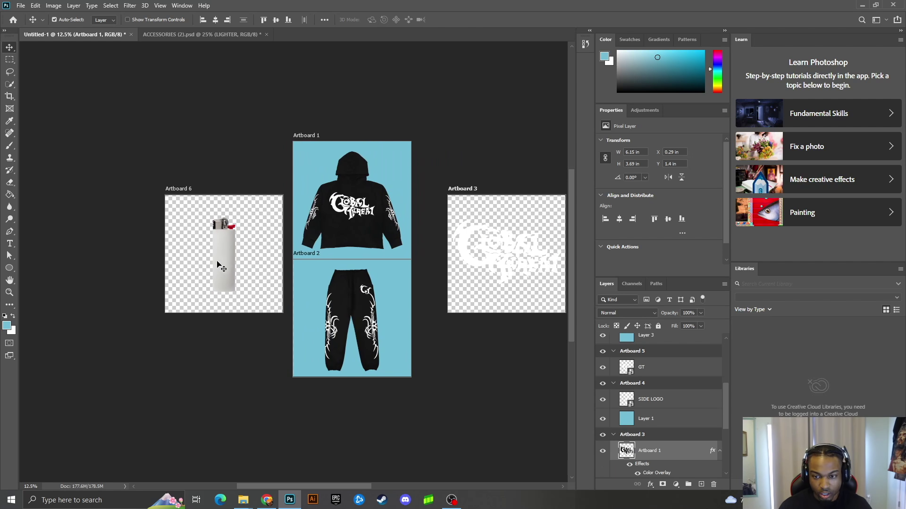
ctrl+click(188, 285)
key(ctrl+v)
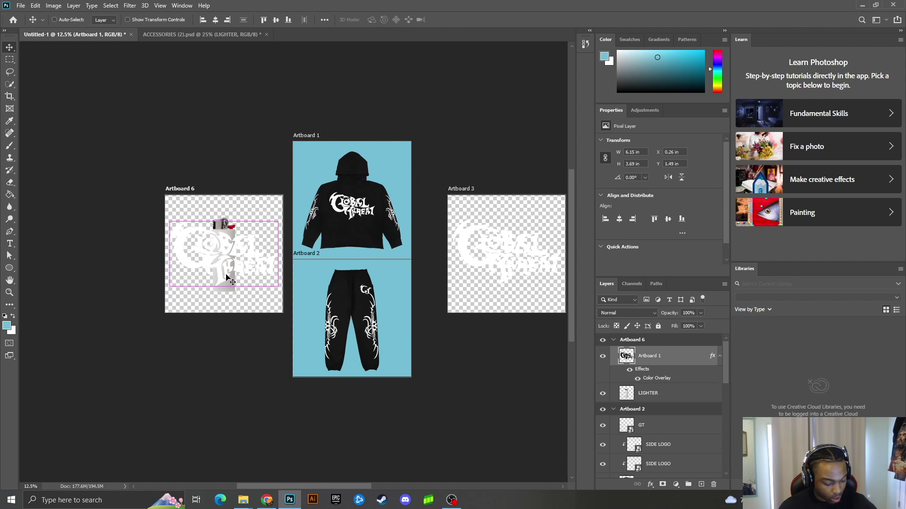
key(ctrl+t)
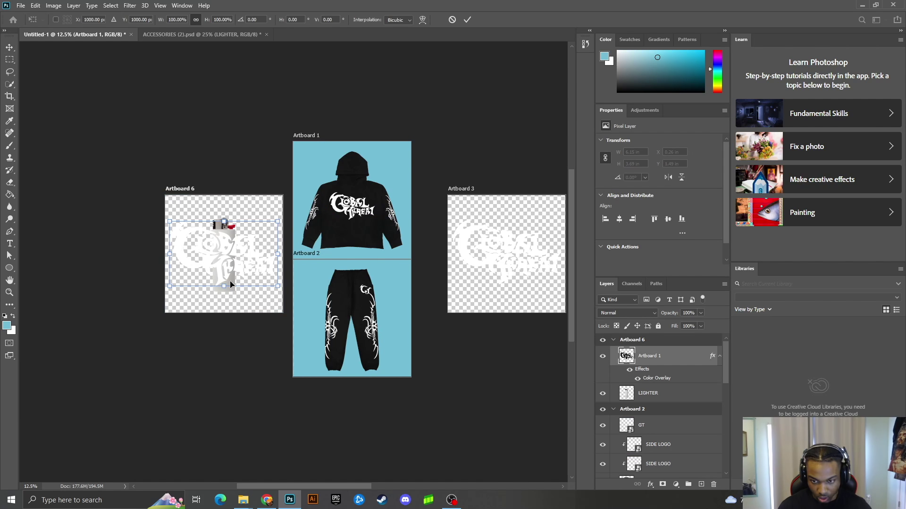
drag(222, 285, 227, 262)
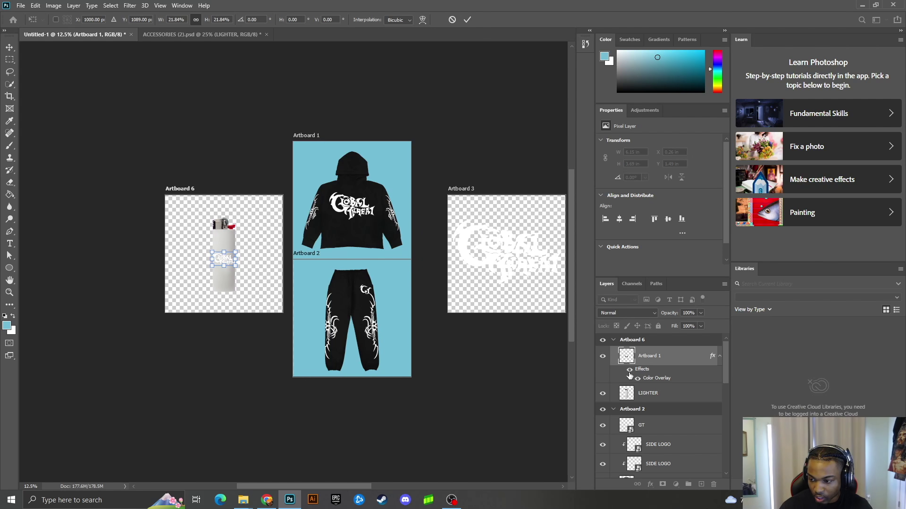
key(Return)
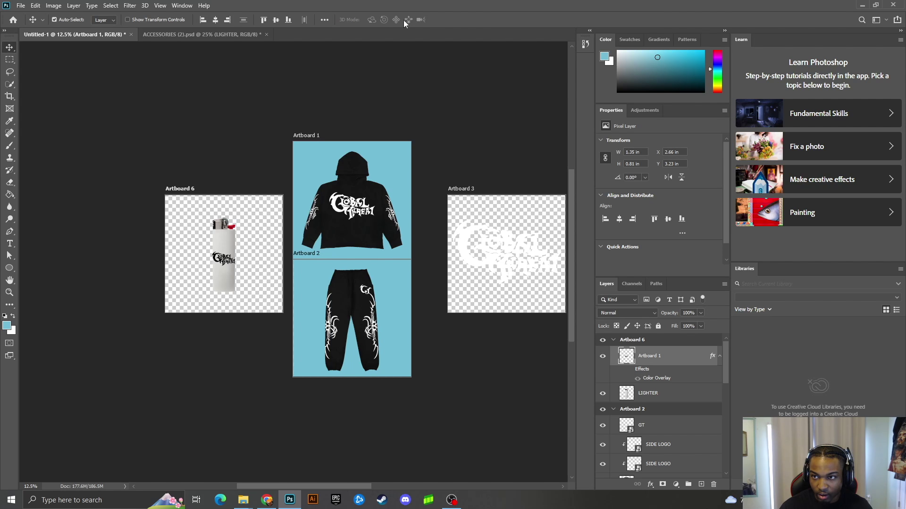
Enlarge the lighter's Global Threat logo to about 3.3 by 1.98 in and clip it to the lighter layer
scroll(293, 258, up, 3)
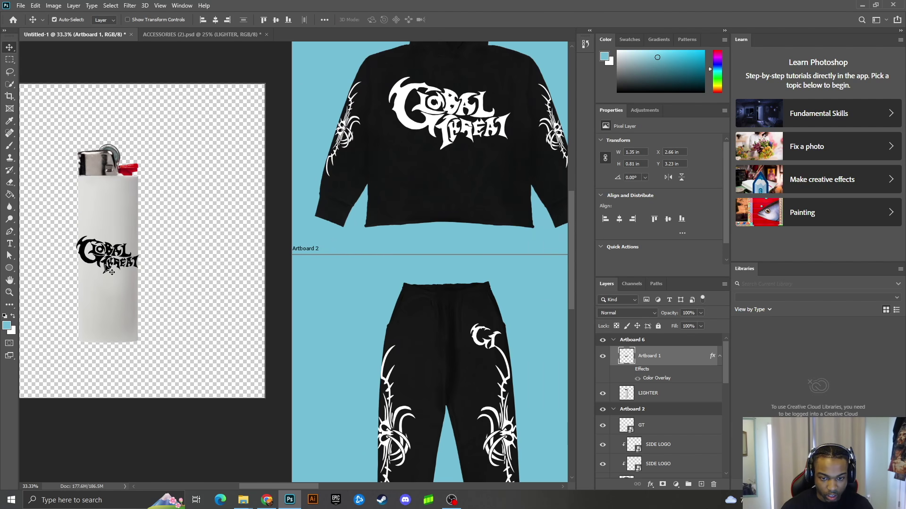
key(ctrl+t)
mouse_move(108, 275)
mouse_down()
mouse_move(110, 329)
mouse_move(110, 288)
mouse_up()
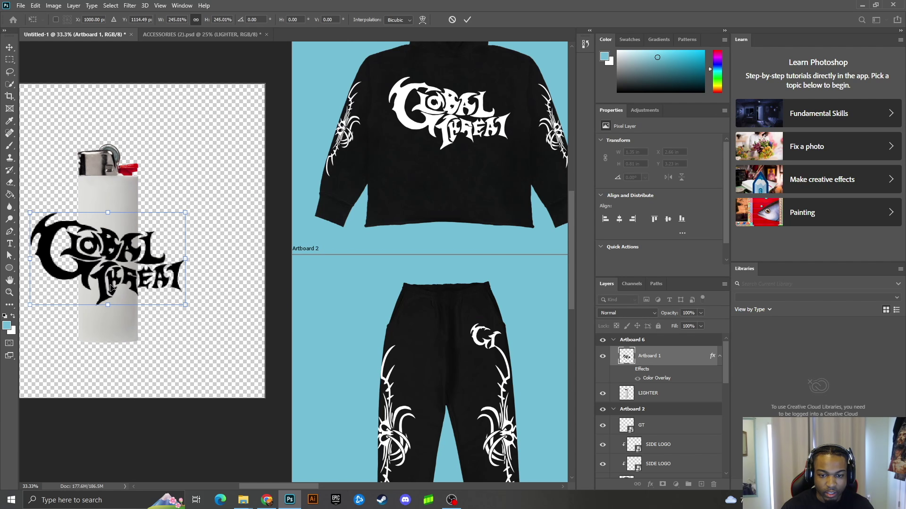
click(467, 20)
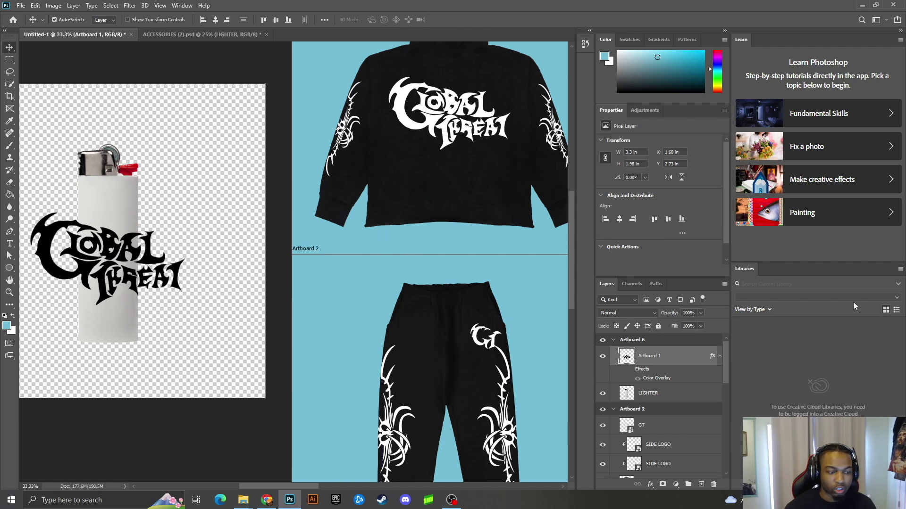
drag(138, 254, 139, 249)
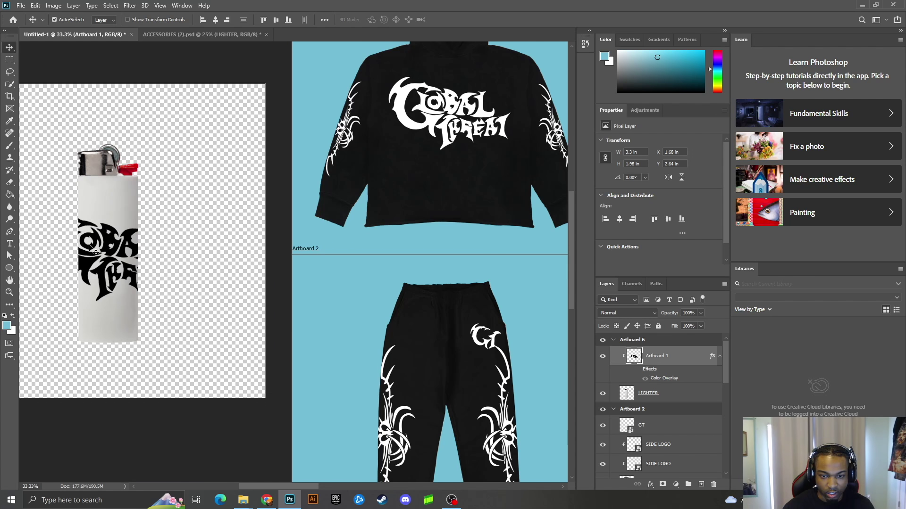
Rotate the clipped logo about -95° and position it lengthwise on the lighter at about X 2.44, Y 2.05 in
mouse_move(78, 264)
mouse_down()
mouse_move(117, 266)
mouse_move(72, 268)
mouse_move(88, 265)
mouse_up()
key(ctrl+t)
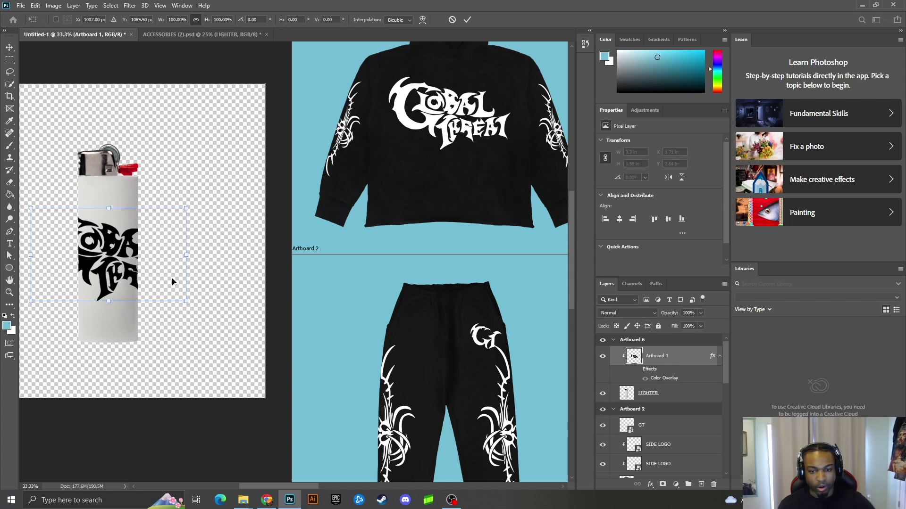
drag(222, 226, 126, 139)
mouse_move(99, 257)
mouse_down()
mouse_move(144, 266)
mouse_move(115, 264)
mouse_up()
click(467, 19)
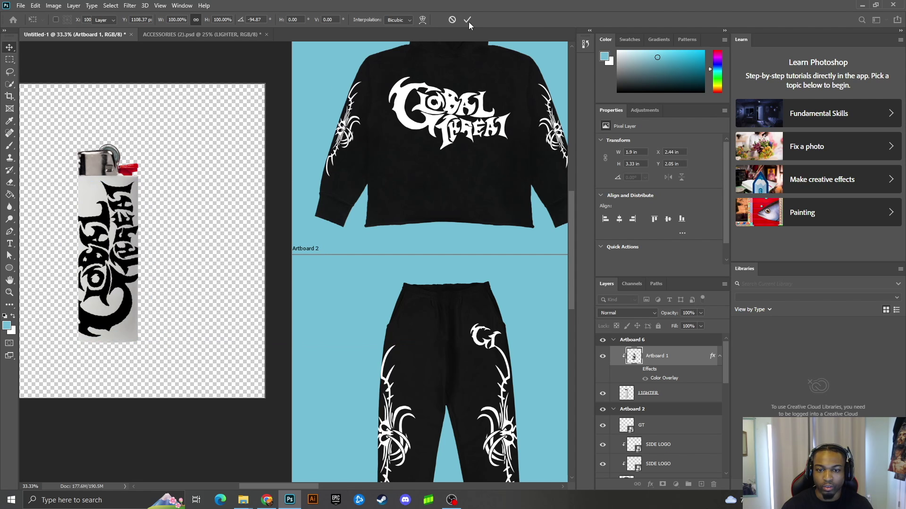
key(ctrl+minus)
key(ctrl+minus)
key(ctrl+minus)
key(ctrl+minus)
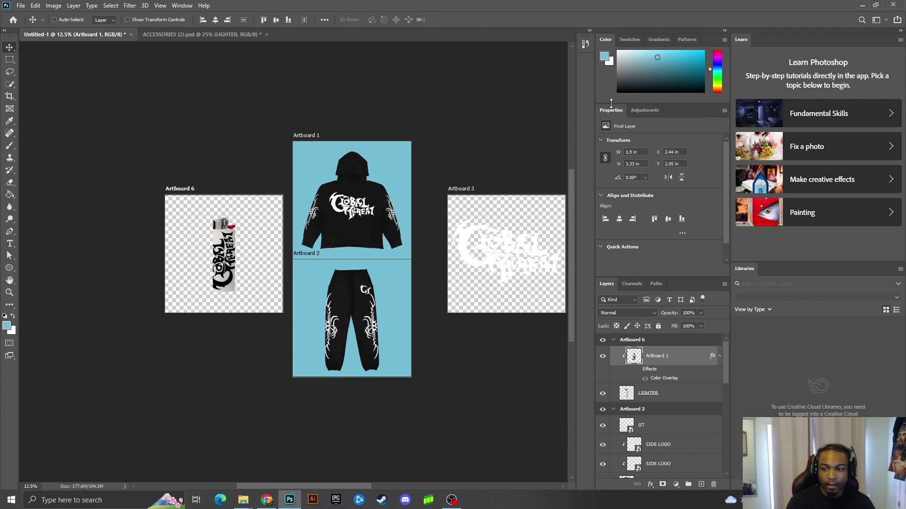
drag(348, 486, 367, 491)
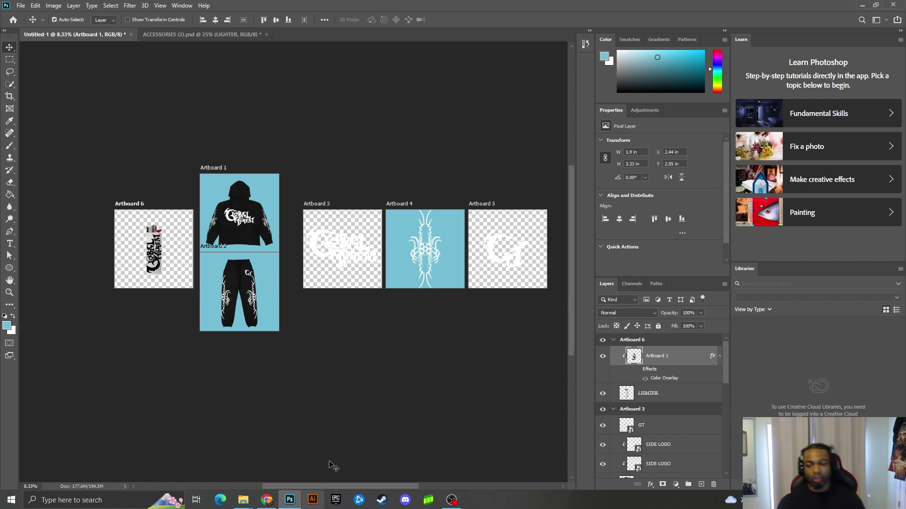